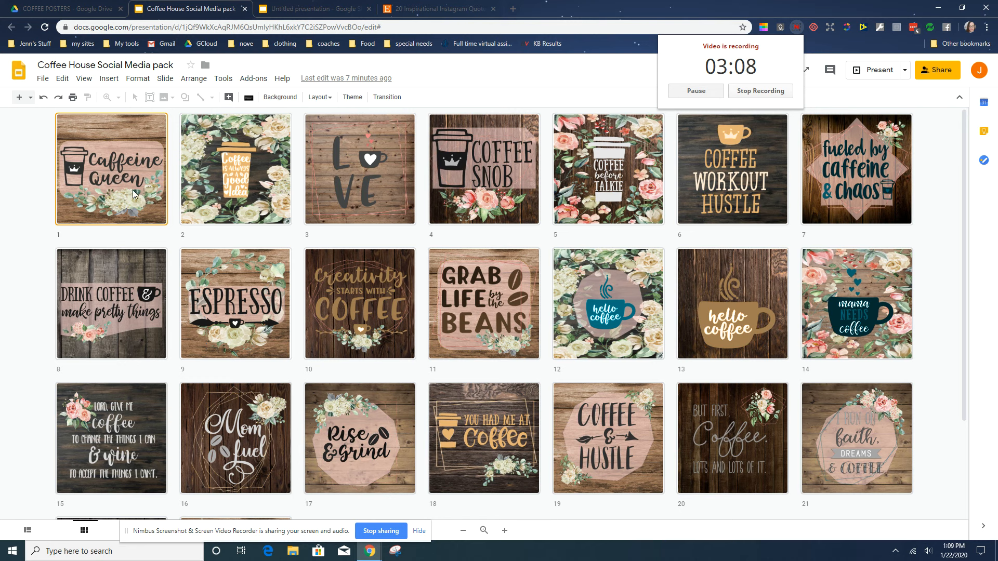
Switch to the Etsy listing copy and change the start of its title to "23 Coffee House Instagram Quotes".
{"action": "scroll", "coordinate": [333, 353], "scroll_direction": "down", "scroll_amount": 3}
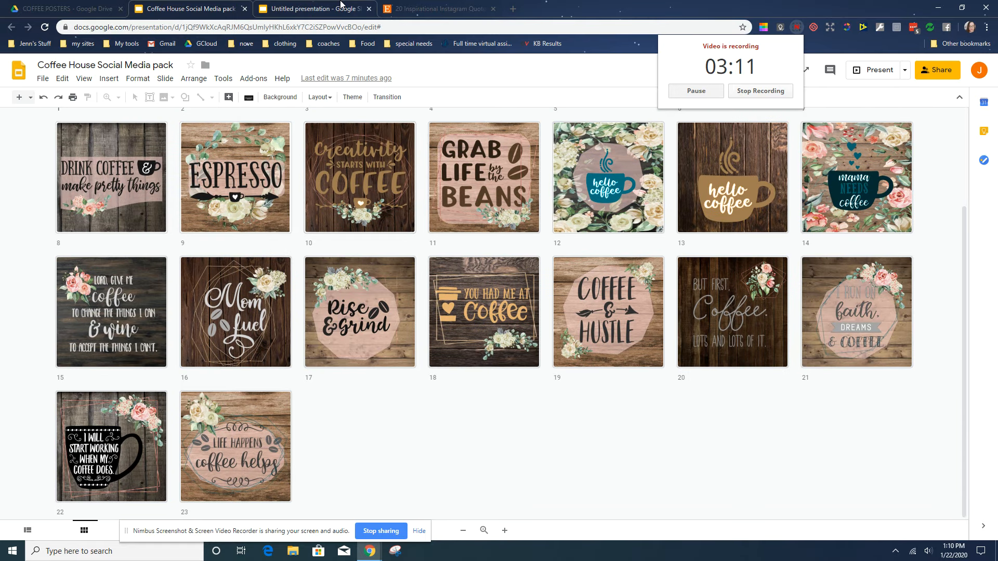
{"action": "left_click", "coordinate": [426, 6]}
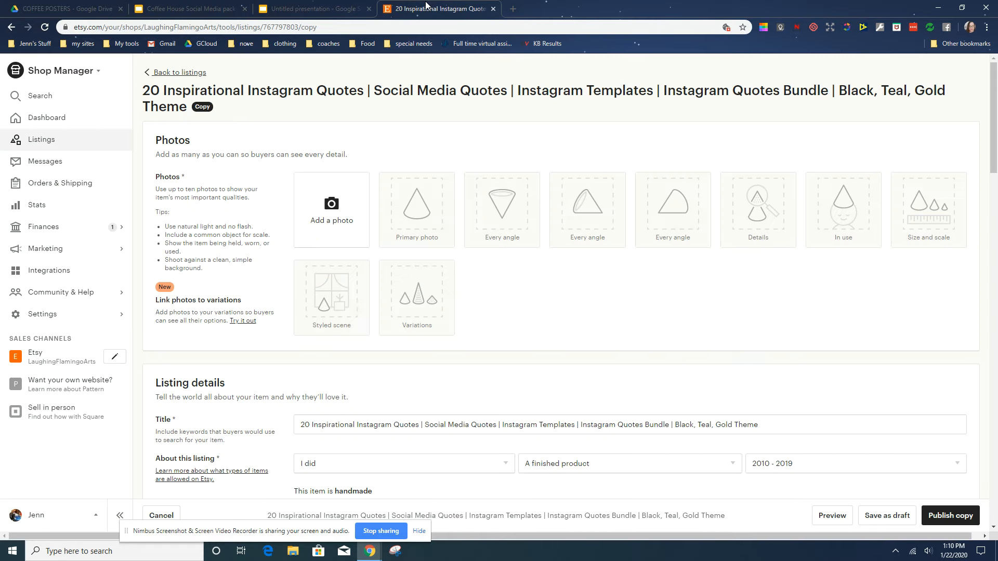
{"action": "left_click", "coordinate": [311, 426]}
{"action": "left_click_drag", "start_coordinate": [310, 425], "coordinate": [299, 423]}
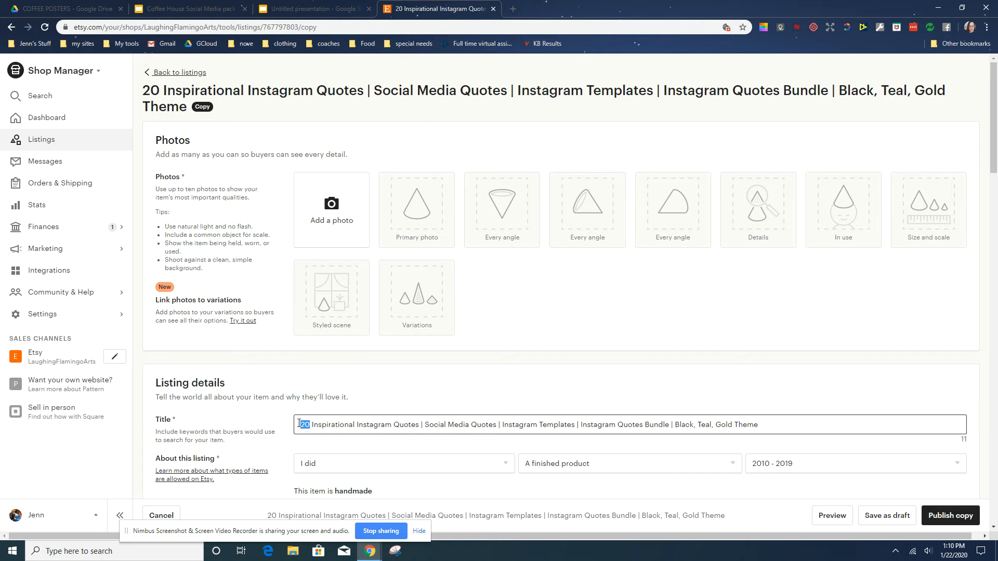
{"action": "type", "text": "23"}
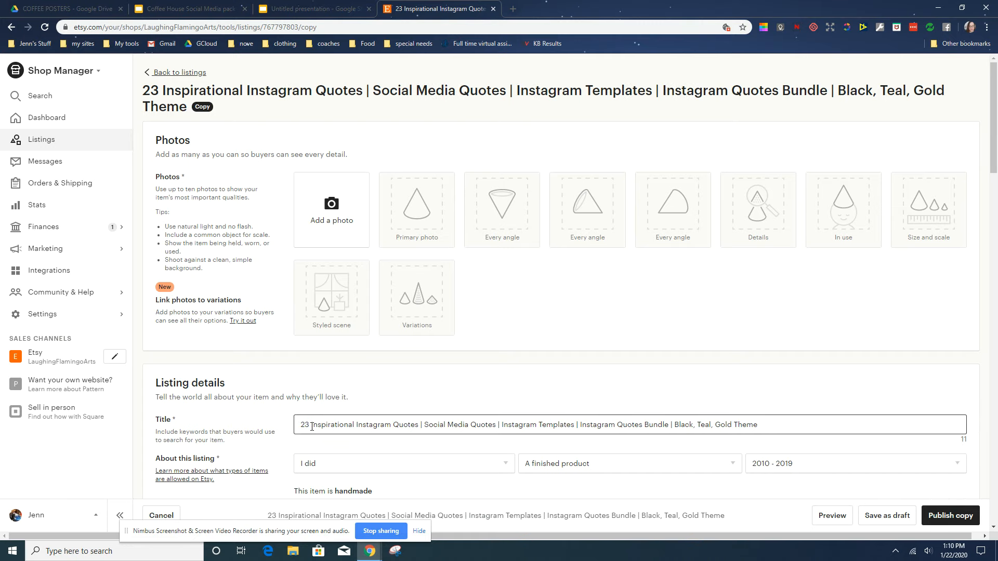
{"action": "left_click_drag", "start_coordinate": [311, 426], "coordinate": [354, 425]}
{"action": "type", "text": "Coffe"}
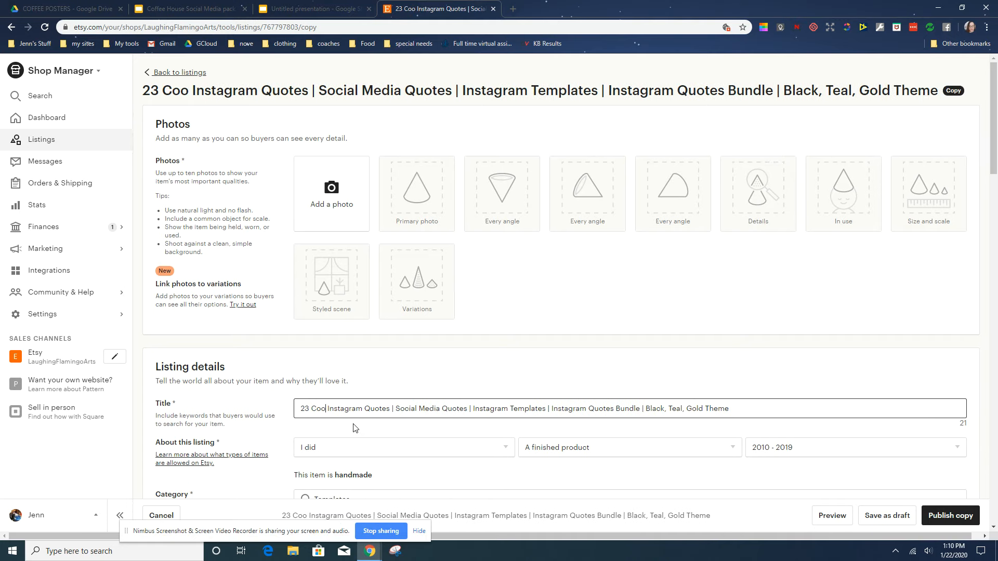
{"action": "type", "text": "e House"}
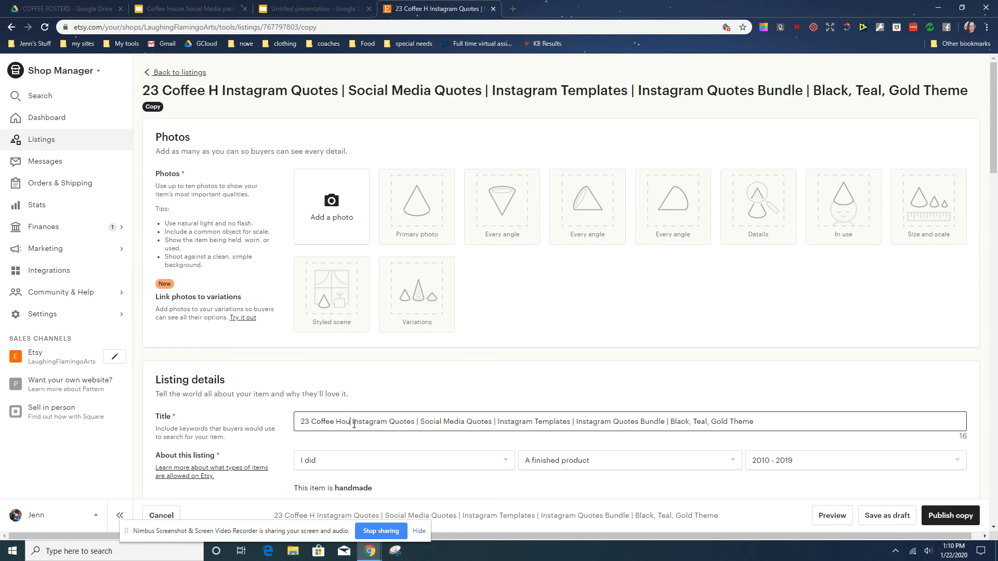
{"action": "key", "text": "Delete"}
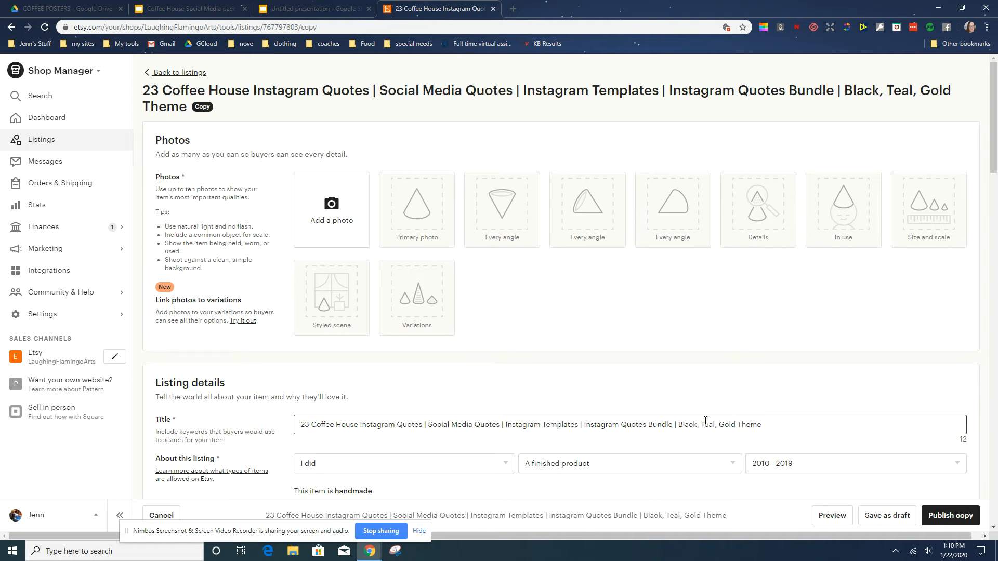
Replace "Black, Teal, Gold" near the end of the listing title with "Coffee Floral".
{"action": "left_click_drag", "start_coordinate": [678, 425], "coordinate": [736, 427]}
{"action": "type", "text": "Coffee"}
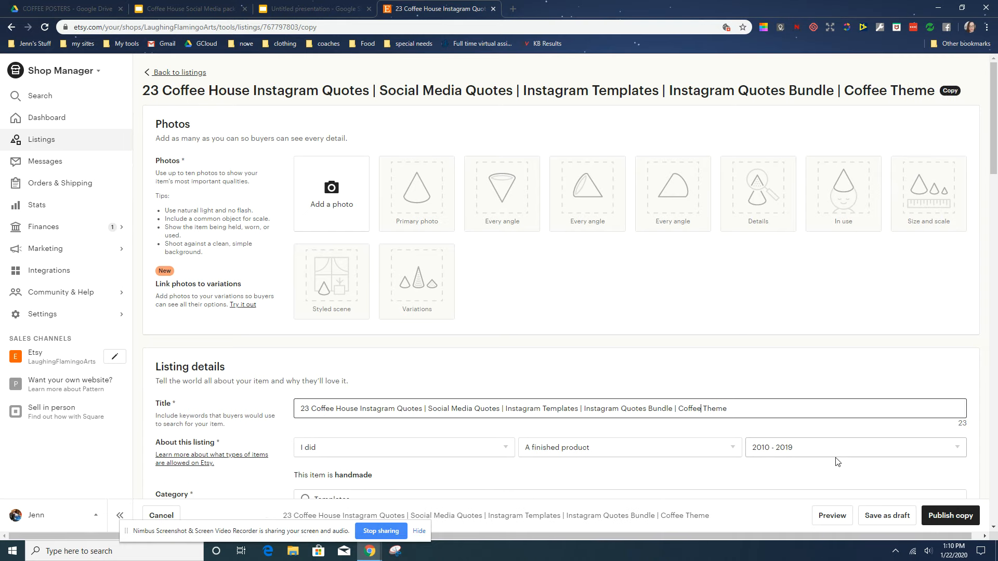
{"action": "type", "text": " Floral"}
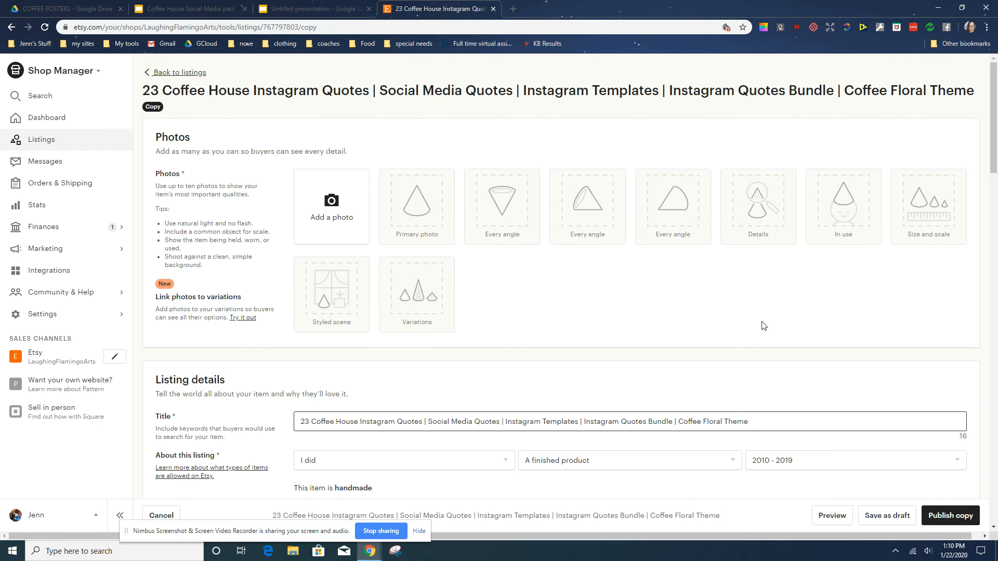
Review the Coffee House slide designs, the blank presentation and the Etsy listing's photo and detail sections.
{"action": "left_click", "coordinate": [299, 5]}
{"action": "left_click", "coordinate": [198, 7]}
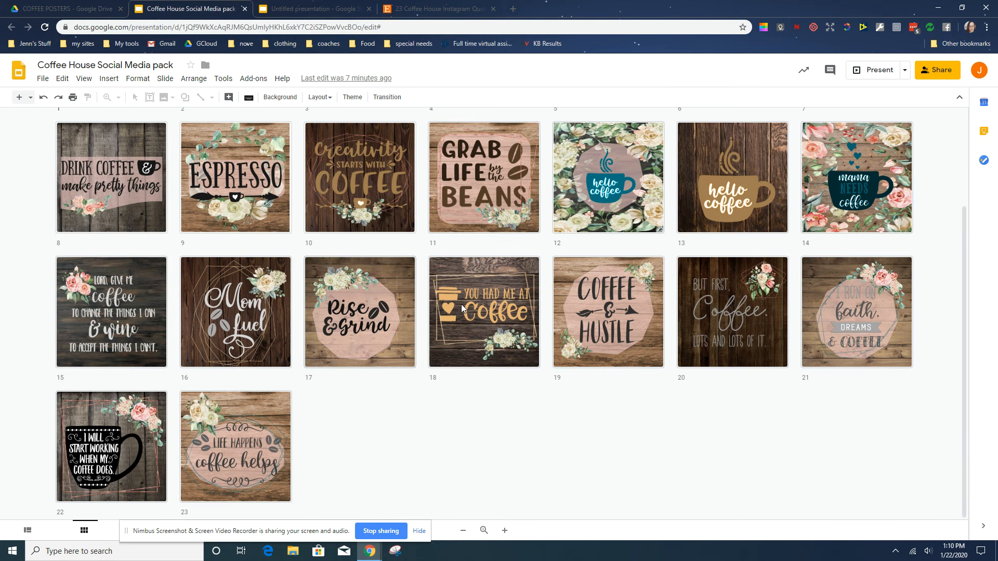
{"action": "scroll", "coordinate": [460, 310], "scroll_direction": "up", "scroll_amount": 3}
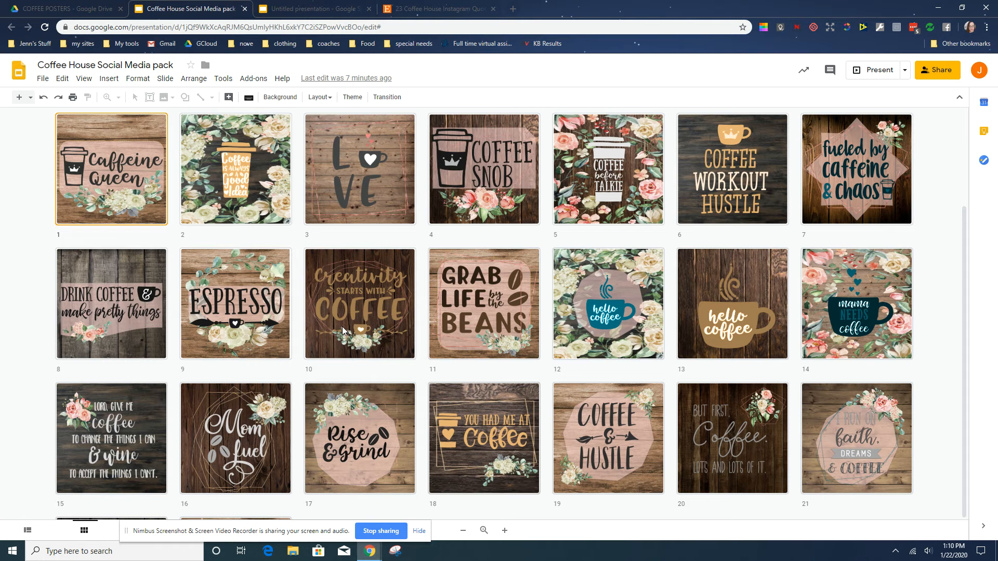
{"action": "left_click", "coordinate": [298, 8]}
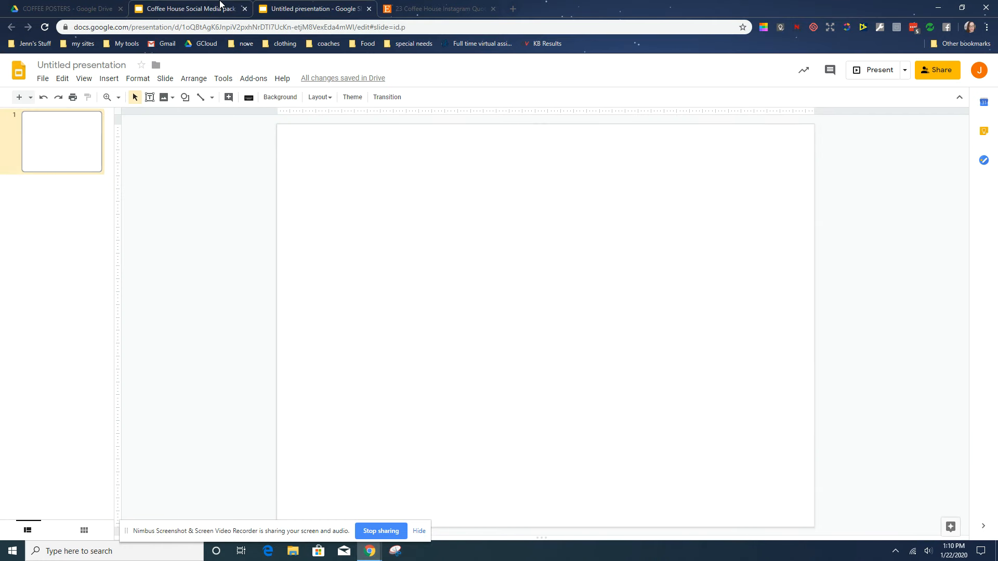
{"action": "left_click", "coordinate": [439, 8]}
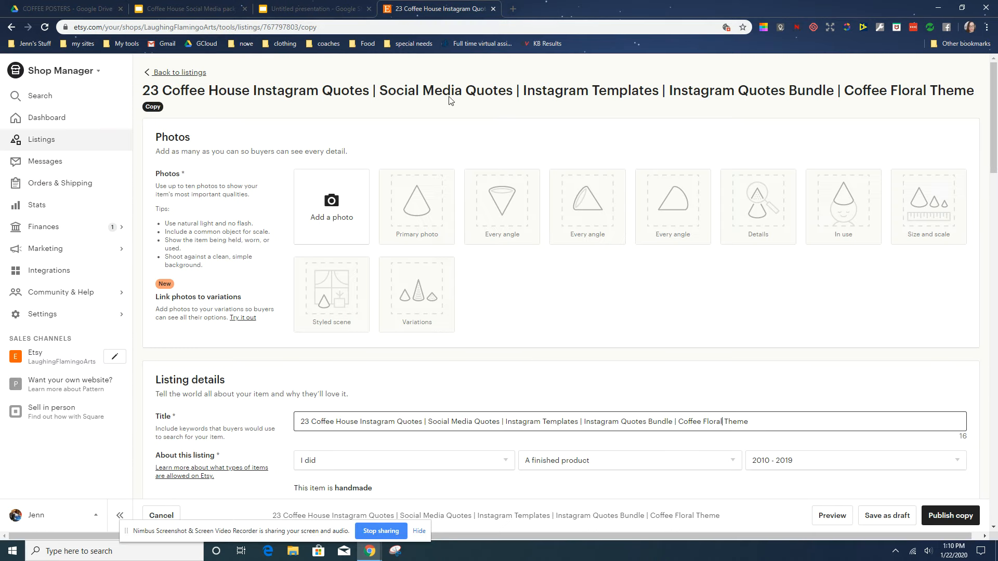
{"action": "scroll", "coordinate": [527, 399], "scroll_direction": "down", "scroll_amount": 1}
{"action": "scroll", "coordinate": [526, 398], "scroll_direction": "down", "scroll_amount": 4}
{"action": "scroll", "coordinate": [526, 388], "scroll_direction": "up", "scroll_amount": 5}
Switch to the untitled Google Slides presentation and draw a tall, narrow text box along the blank slide's left side.
{"action": "left_click", "coordinate": [299, 8]}
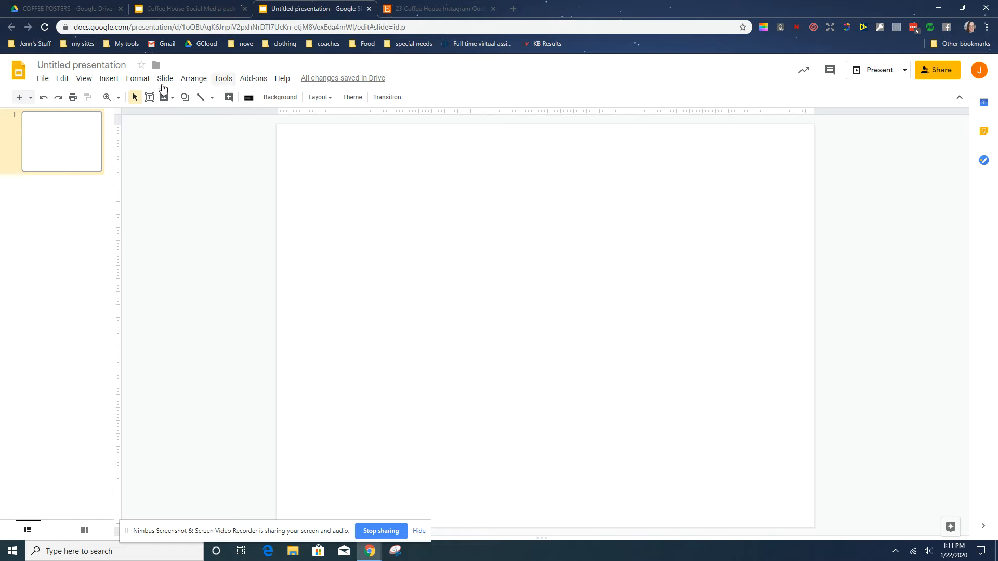
{"action": "left_click", "coordinate": [151, 100]}
{"action": "left_click_drag", "start_coordinate": [301, 148], "coordinate": [457, 518]}
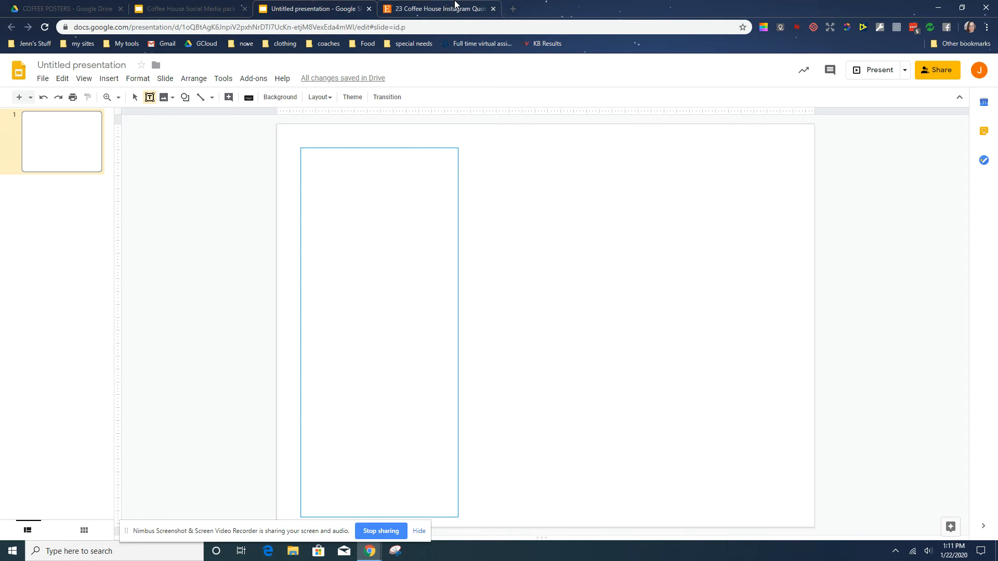
Copy "23 Coffee House Instagram Quotes | Social Media Quotes" from the Etsy listing title and paste it into the slide's text box.
{"action": "left_click", "coordinate": [436, 8]}
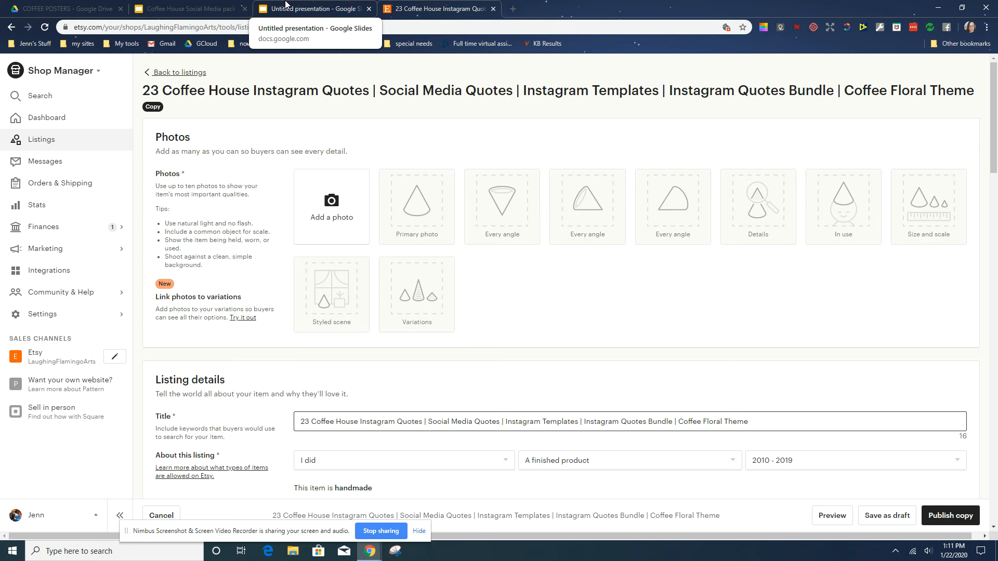
{"action": "left_click", "coordinate": [198, 7]}
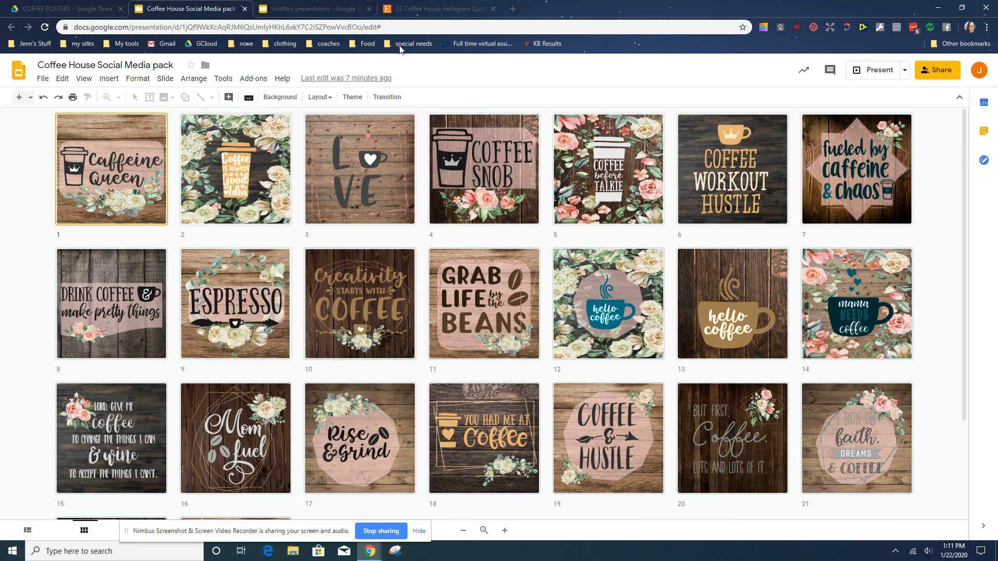
{"action": "left_click", "coordinate": [416, 8]}
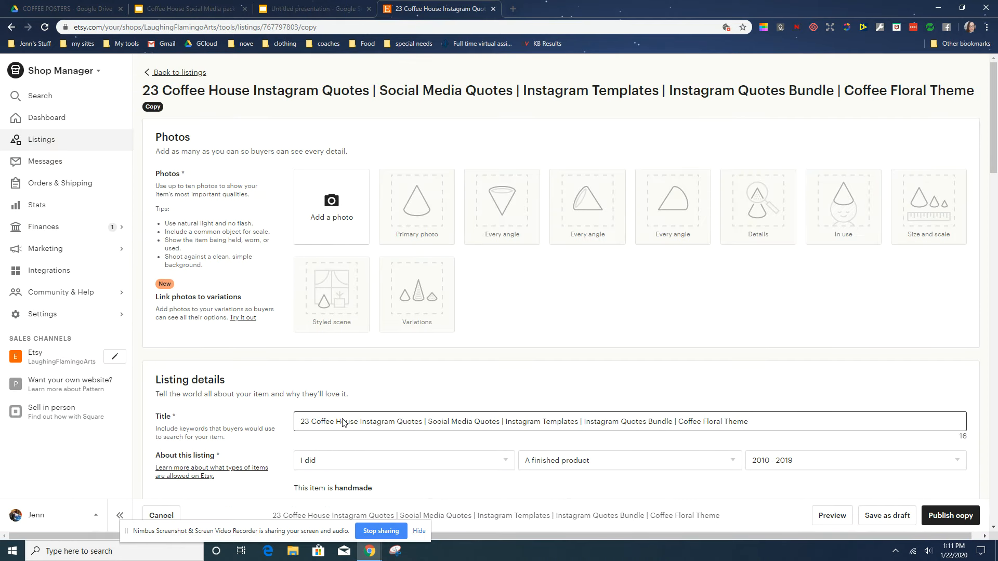
{"action": "scroll", "coordinate": [312, 416], "scroll_direction": "down", "scroll_amount": 1}
{"action": "left_click_drag", "start_coordinate": [300, 370], "coordinate": [447, 370]}
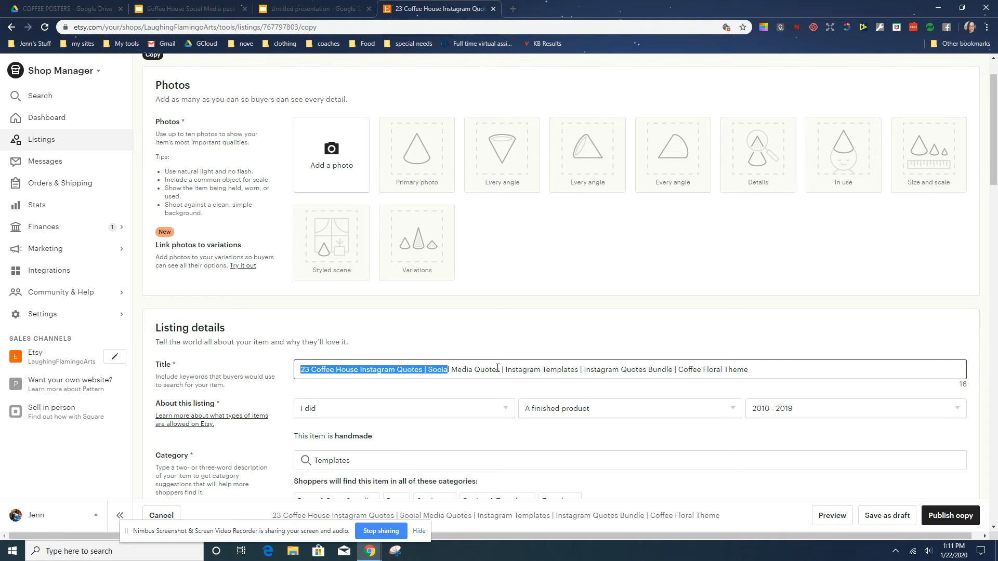
{"action": "left_click_drag", "start_coordinate": [501, 369], "coordinate": [295, 370]}
{"action": "key", "text": "ctrl+c"}
{"action": "left_click", "coordinate": [312, 8]}
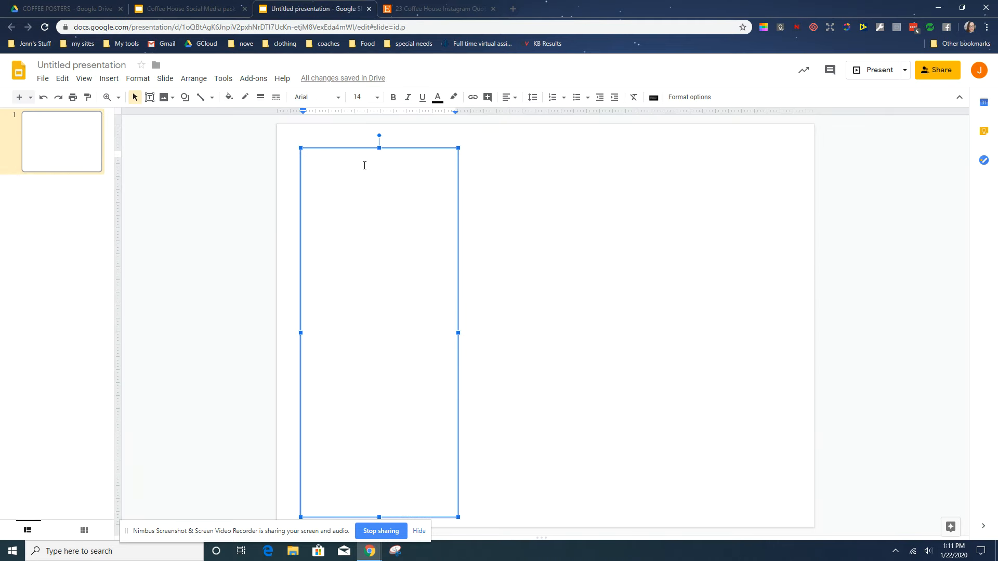
{"action": "key", "text": "ctrl+v"}
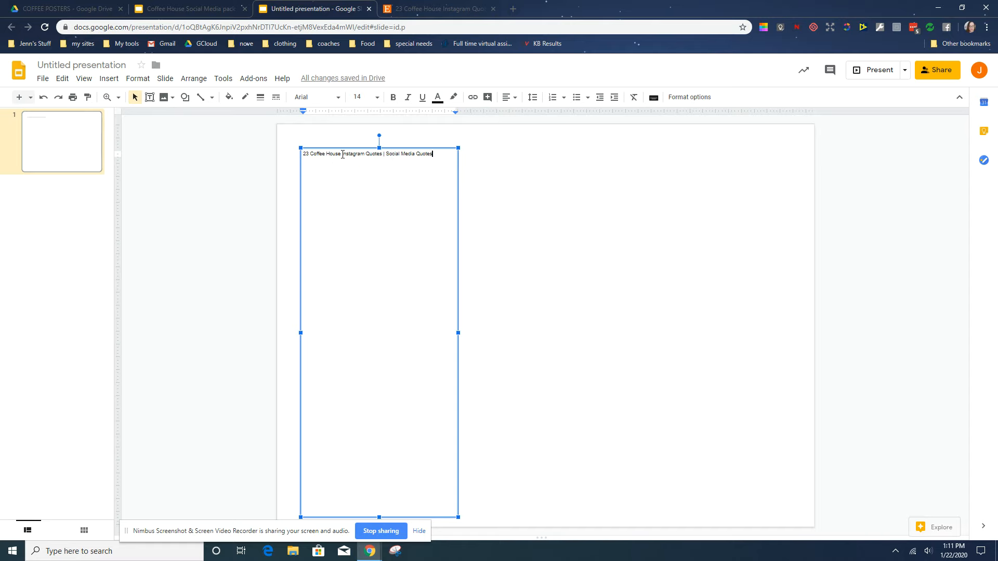
Move "Social Media Quotes" onto its own line, with a blank line above it.
{"action": "left_click", "coordinate": [385, 154]}
{"action": "key", "text": "Return"}
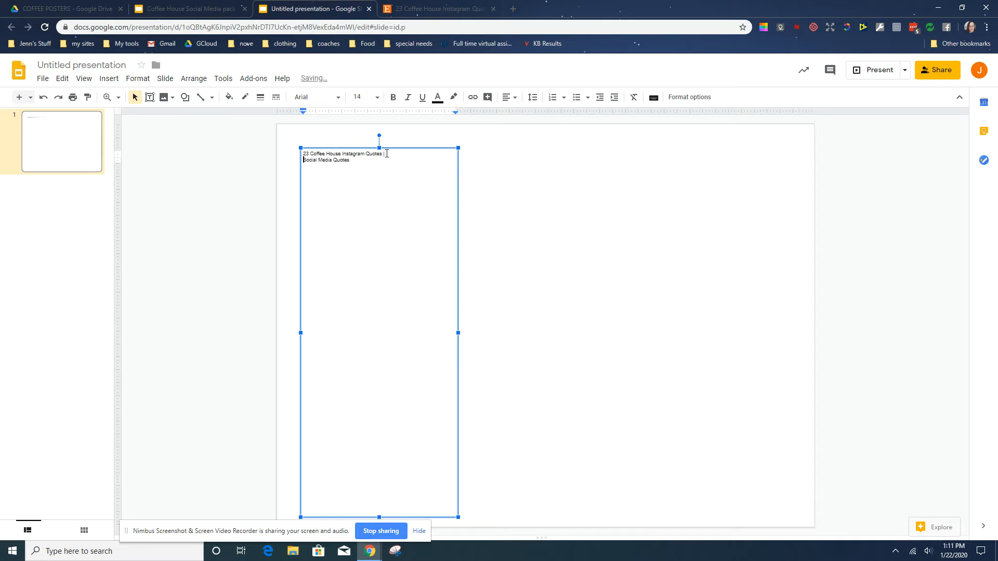
{"action": "key", "text": "Return"}
Format the line "23 Coffee House Instagram Quotes |" in the Courgette font at size 72.
{"action": "left_click_drag", "start_coordinate": [386, 153], "coordinate": [287, 153]}
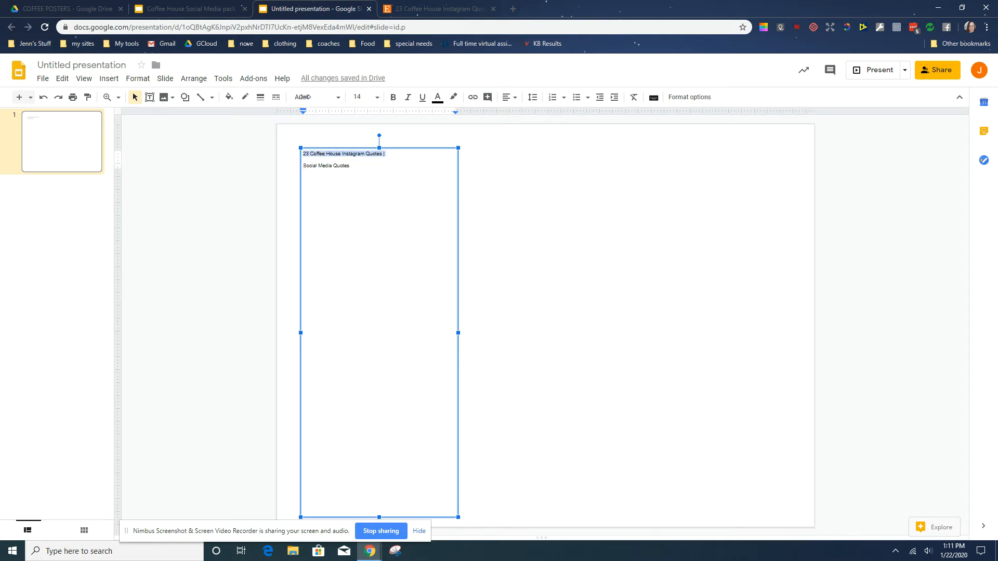
{"action": "left_click", "coordinate": [338, 100]}
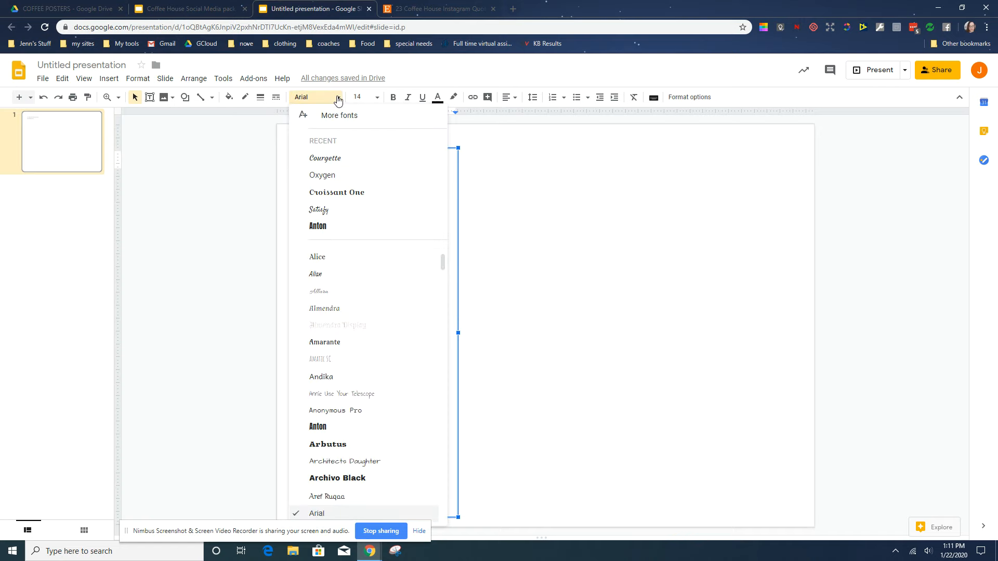
{"action": "left_click", "coordinate": [351, 164]}
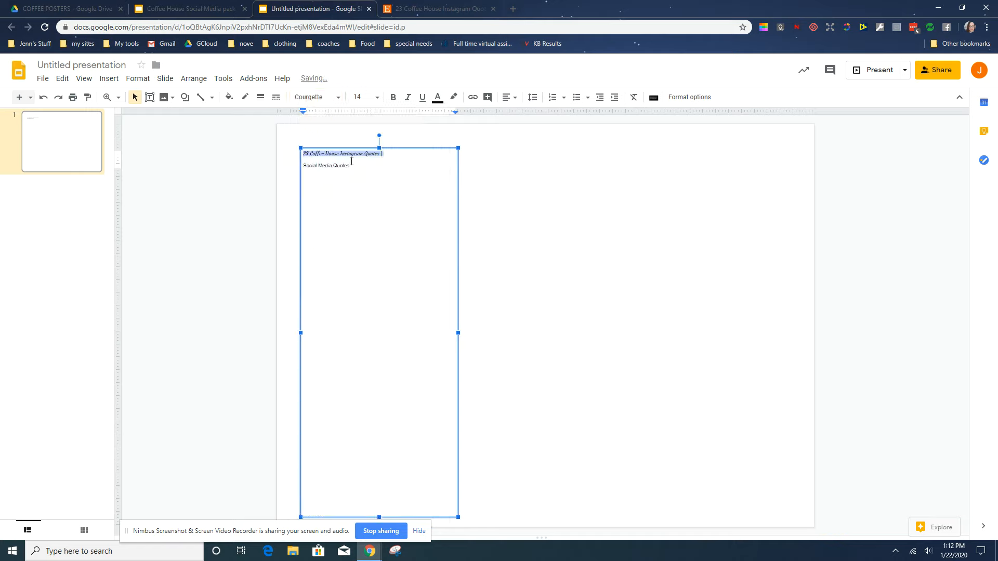
{"action": "left_click", "coordinate": [377, 98]}
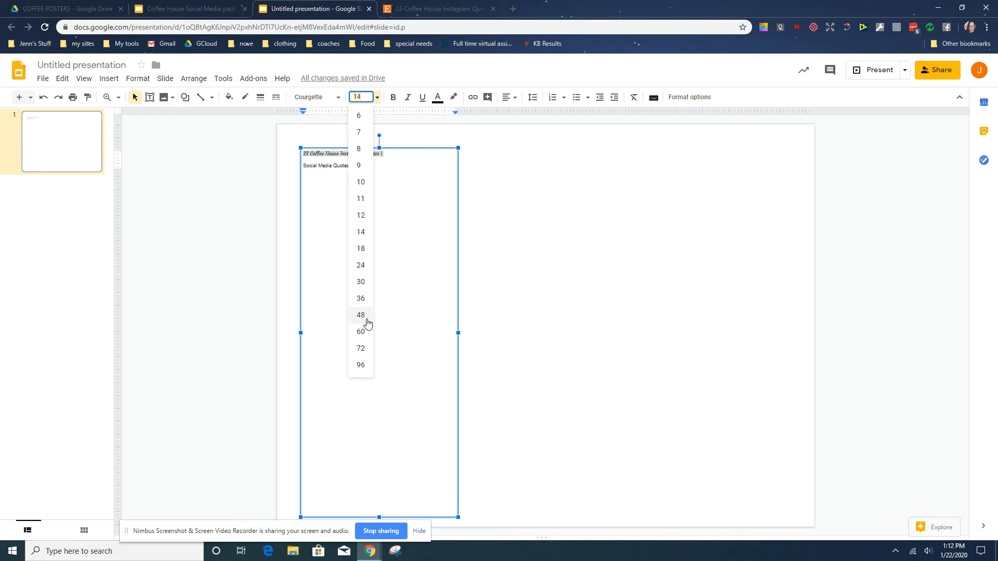
{"action": "left_click", "coordinate": [365, 316]}
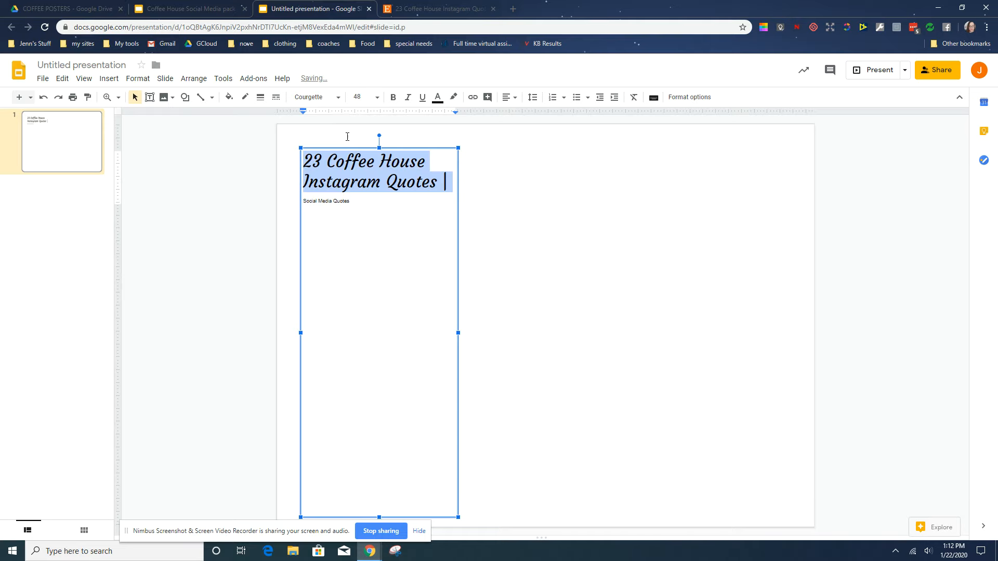
{"action": "left_click", "coordinate": [334, 99]}
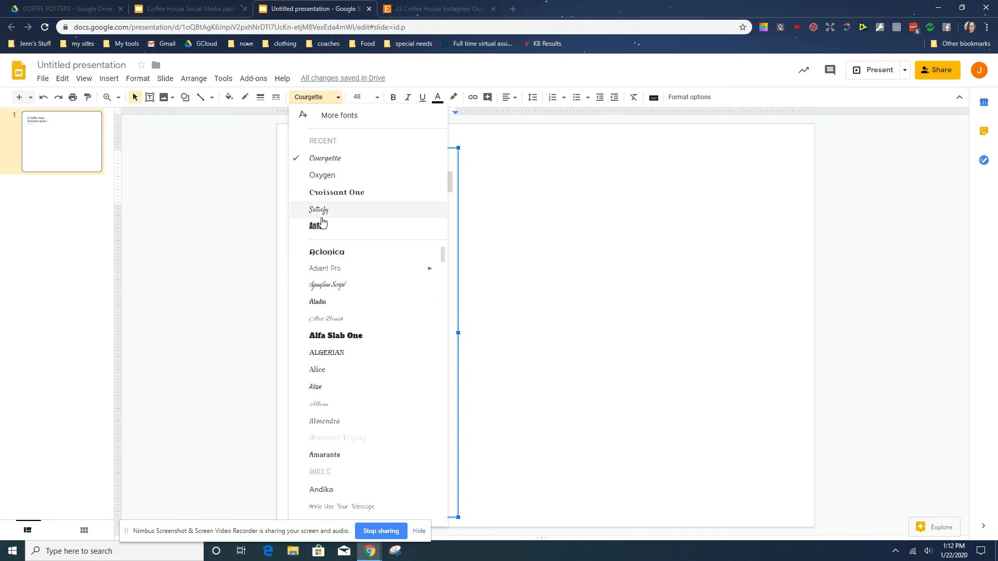
{"action": "left_click", "coordinate": [377, 97]}
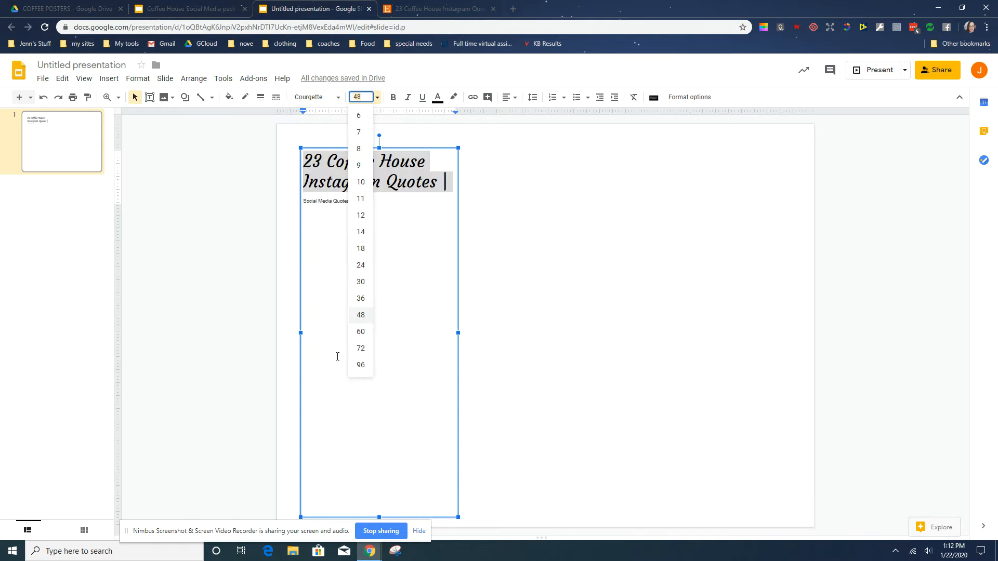
{"action": "left_click", "coordinate": [360, 348]}
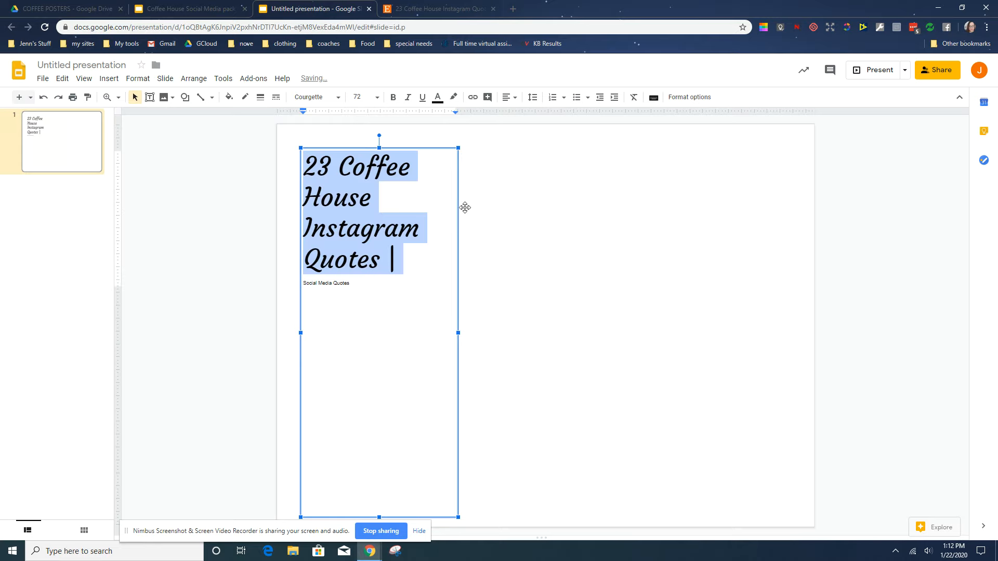
Widen the text box until "23 Coffee House" fits on one line, and delete the vertical bar after "Quotes".
{"action": "left_click_drag", "start_coordinate": [458, 332], "coordinate": [479, 333]}
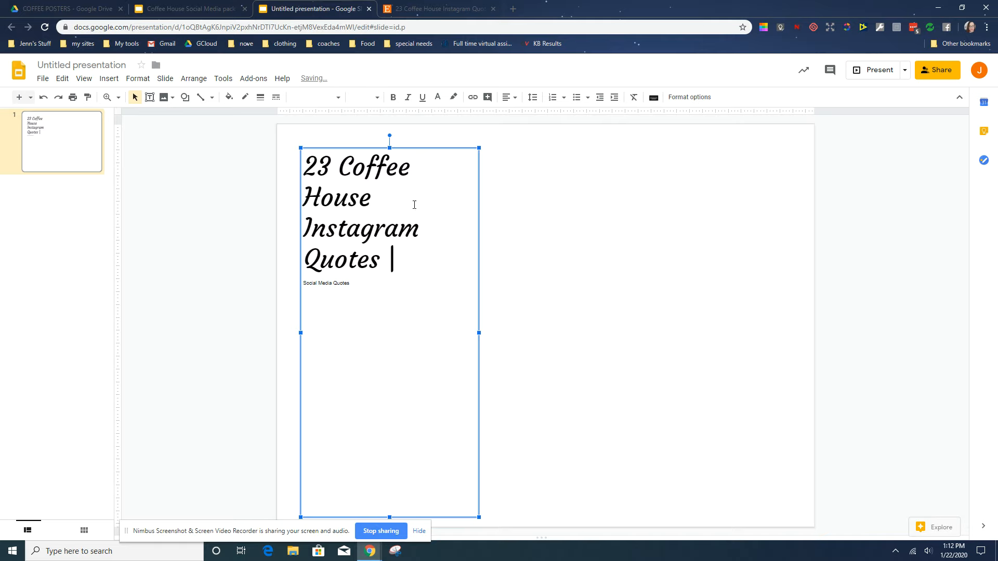
{"action": "left_click_drag", "start_coordinate": [478, 333], "coordinate": [497, 332]}
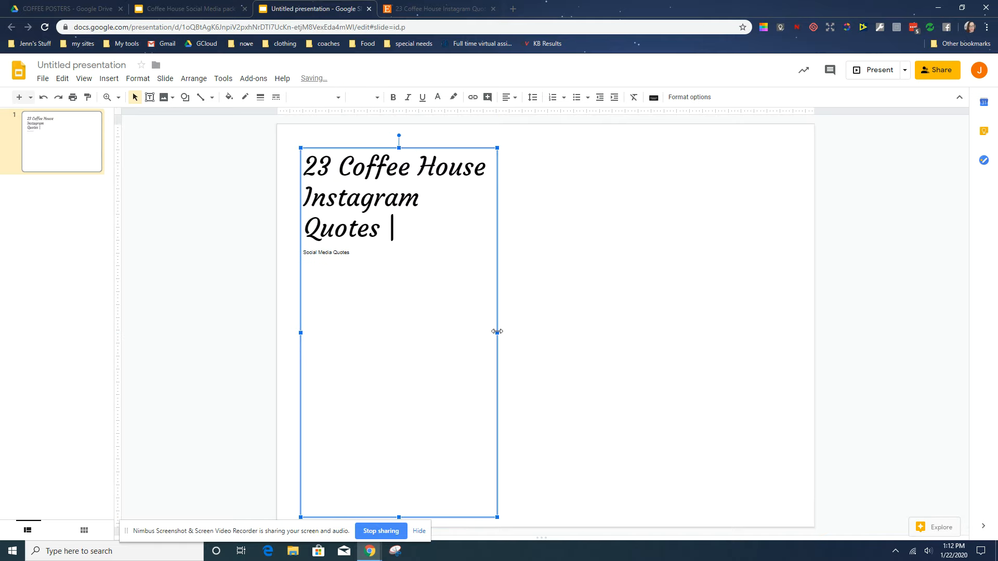
{"action": "left_click", "coordinate": [392, 232]}
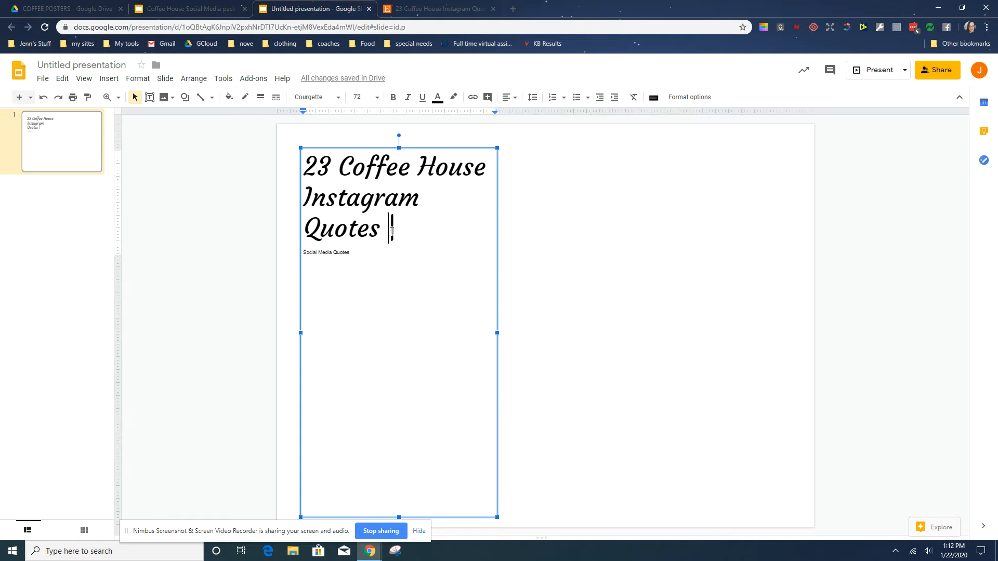
{"action": "left_click_drag", "start_coordinate": [407, 233], "coordinate": [386, 232]}
{"action": "key", "text": "BackSpace"}
Add the line "Done-For-You" below "Quotes" in the slide's text box, with a blank line above it.
{"action": "key", "text": "Return"}
{"action": "key", "text": "Return"}
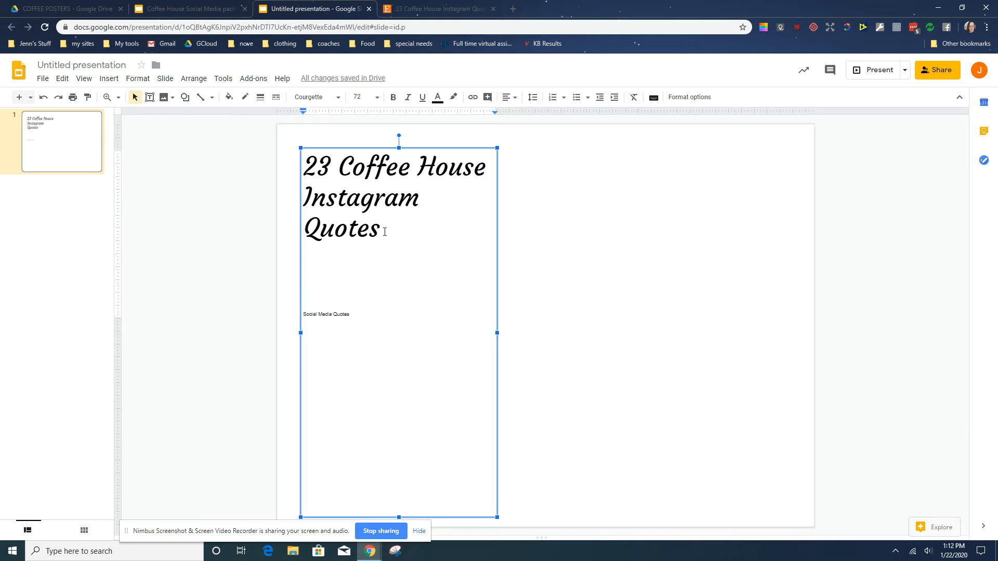
{"action": "type", "text": "don"}
{"action": "key", "text": "BackSpace"}
{"action": "key", "text": "BackSpace"}
{"action": "key", "text": "BackSpace"}
{"action": "type", "text": "D"}
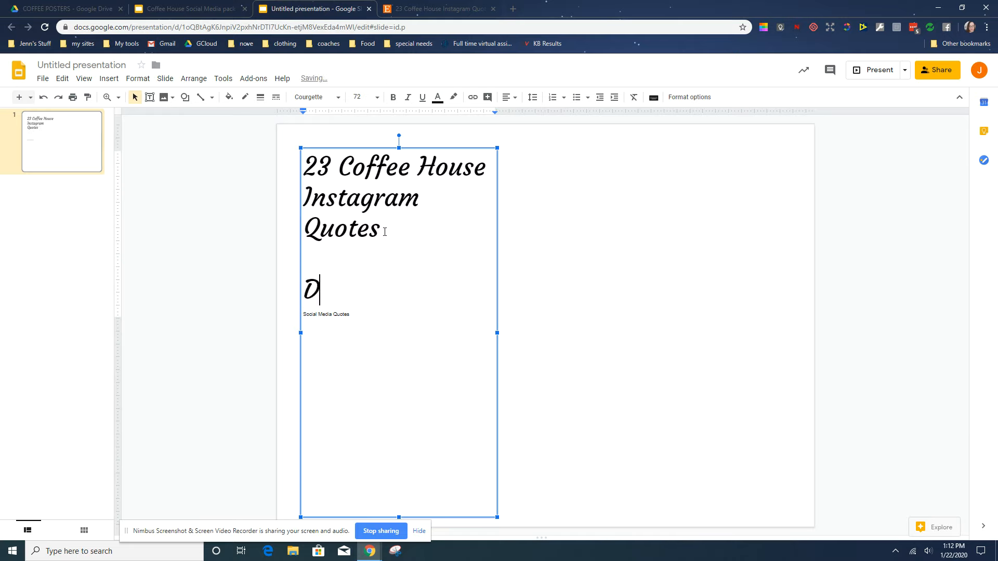
{"action": "type", "text": "one"}
{"action": "key", "text": "BackSpace"}
{"action": "type", "text": "-f"}
{"action": "key", "text": "BackSpace"}
{"action": "type", "text": "F"}
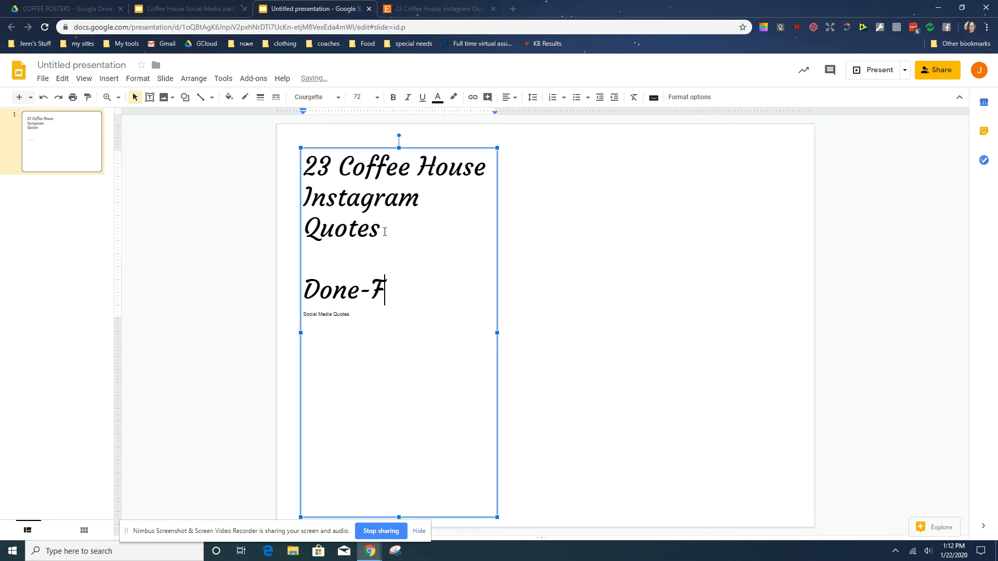
{"action": "type", "text": "or-You"}
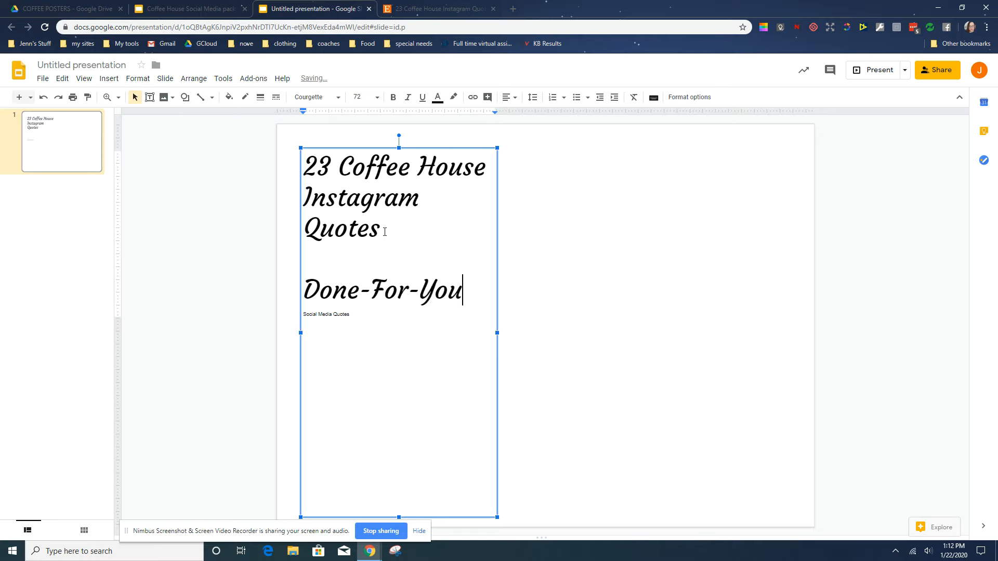
{"action": "key", "text": "Return"}
{"action": "key", "text": "BackSpace"}
Format the "Done-For-You" and "Social Media Quotes" lines in the Oxygen font at size 36.
{"action": "left_click", "coordinate": [306, 289]}
{"action": "left_click_drag", "start_coordinate": [307, 290], "coordinate": [374, 329]}
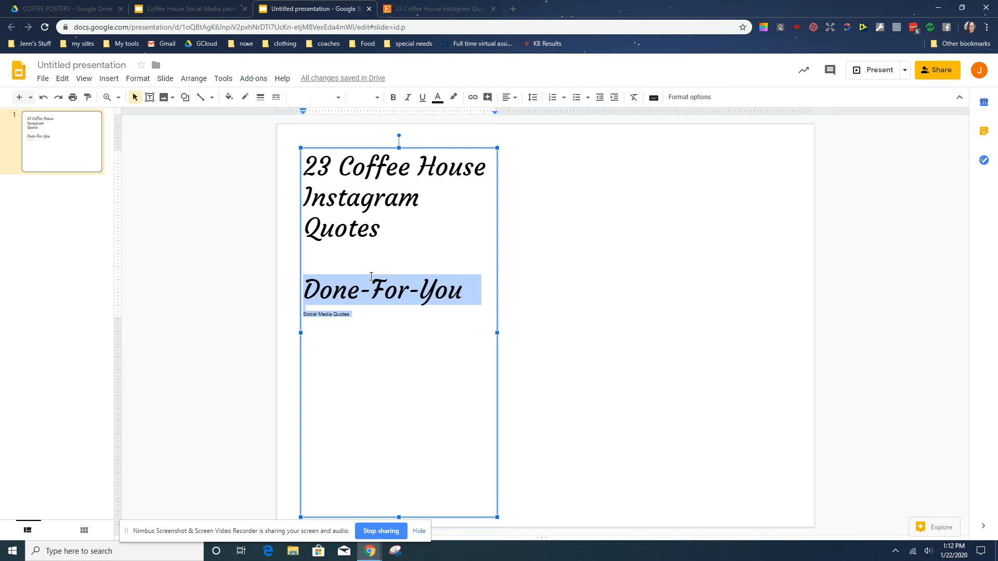
{"action": "left_click", "coordinate": [333, 100]}
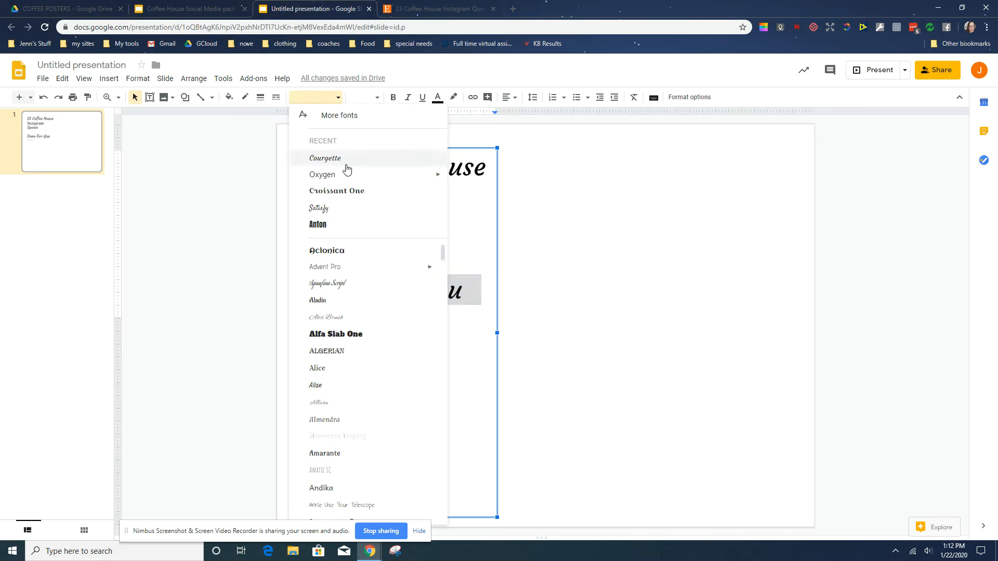
{"action": "left_click", "coordinate": [374, 98]}
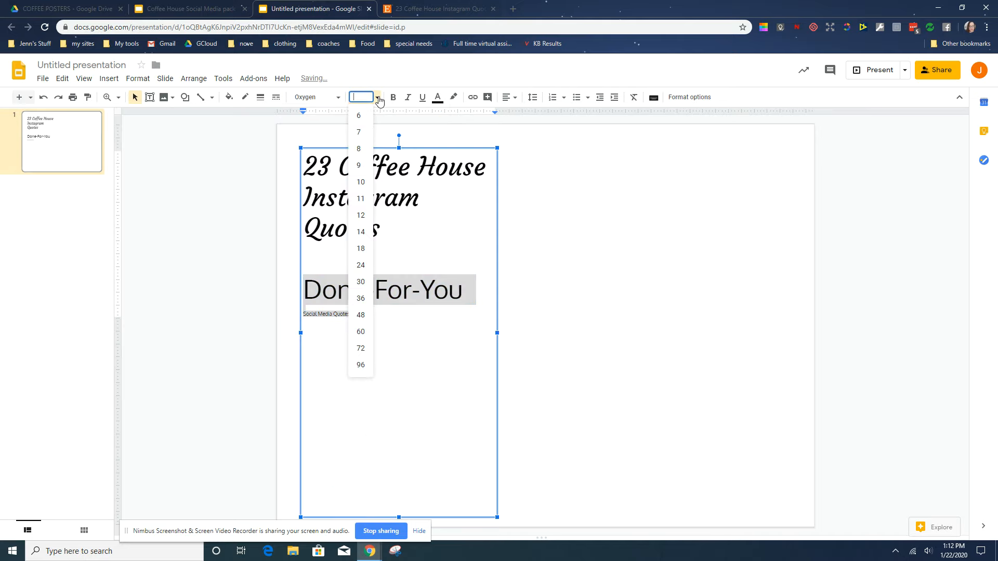
{"action": "left_click", "coordinate": [361, 299]}
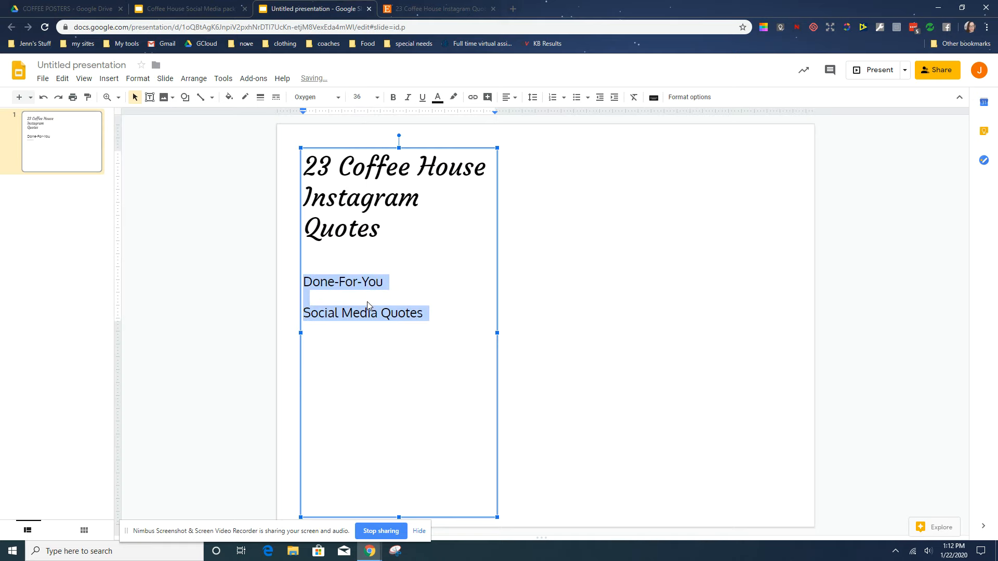
Remove the line breaks after "Done-For-You" so the subtitle runs together as "Done-For-You Social Media Quotes", and deselect the text box.
{"action": "left_click", "coordinate": [397, 281]}
{"action": "key", "text": "Delete"}
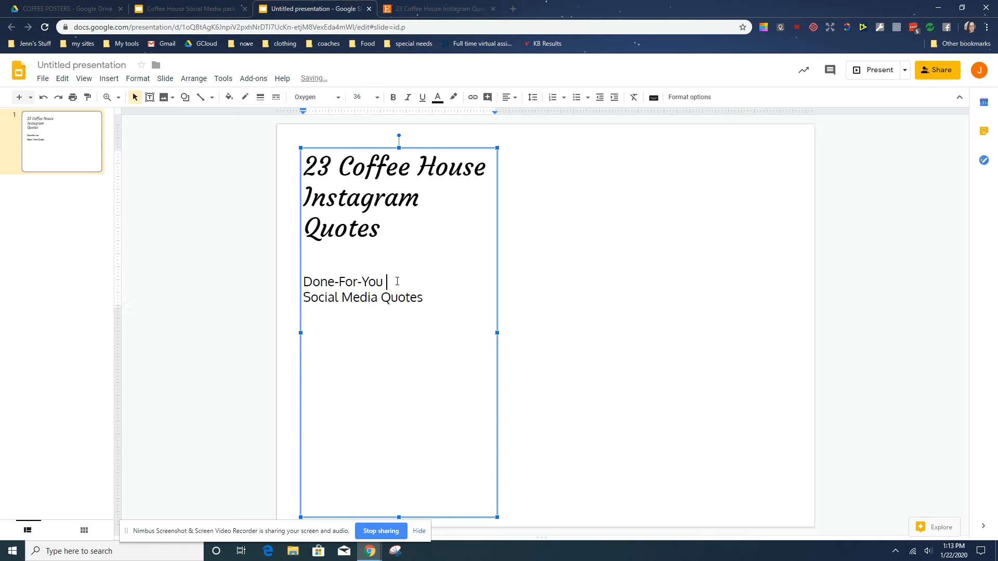
{"action": "key", "text": "Delete"}
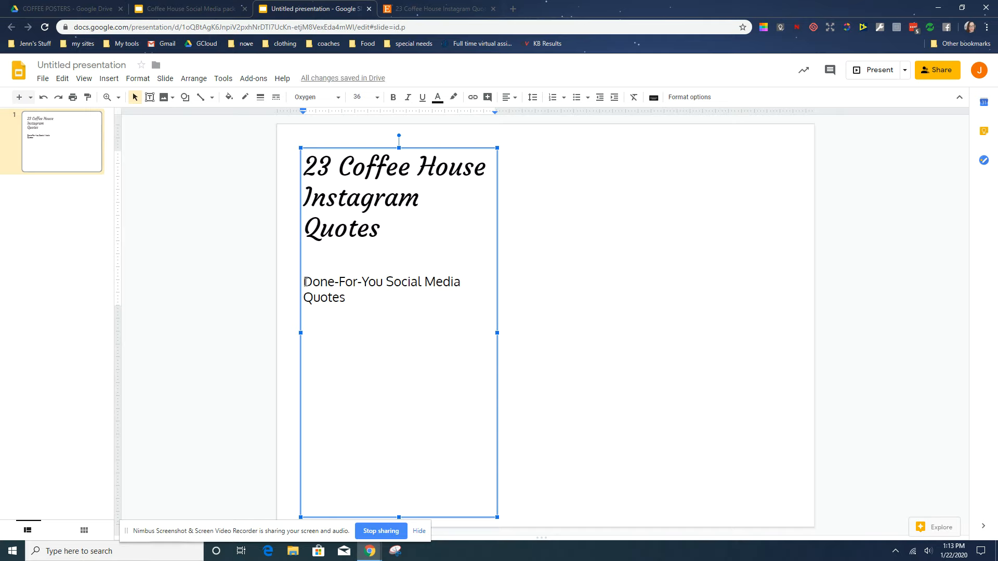
{"action": "left_click", "coordinate": [574, 244]}
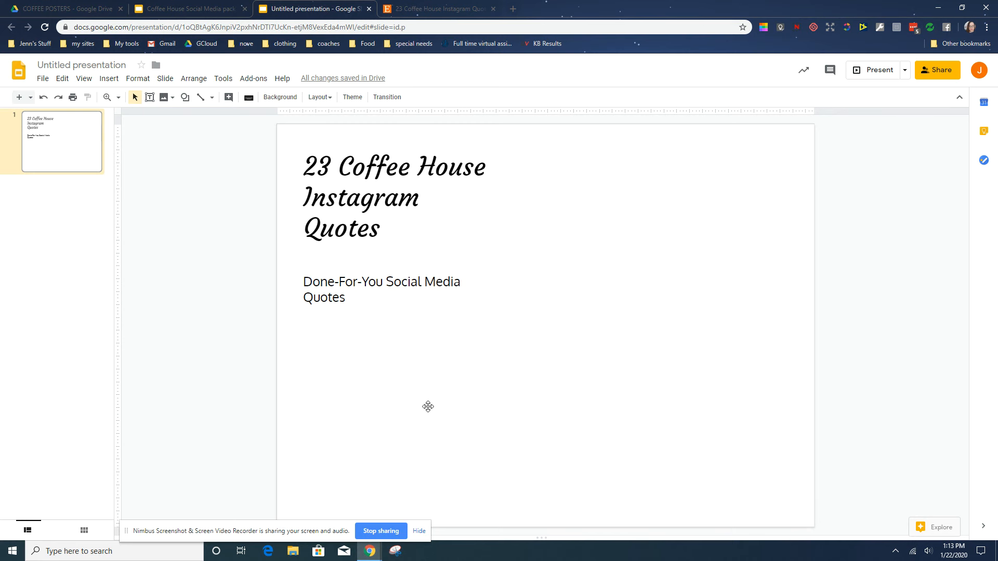
Switch to the Coffee House Social Media pack's slide grid and look over the Screenshoter extension's capture options.
{"action": "left_click", "coordinate": [165, 6]}
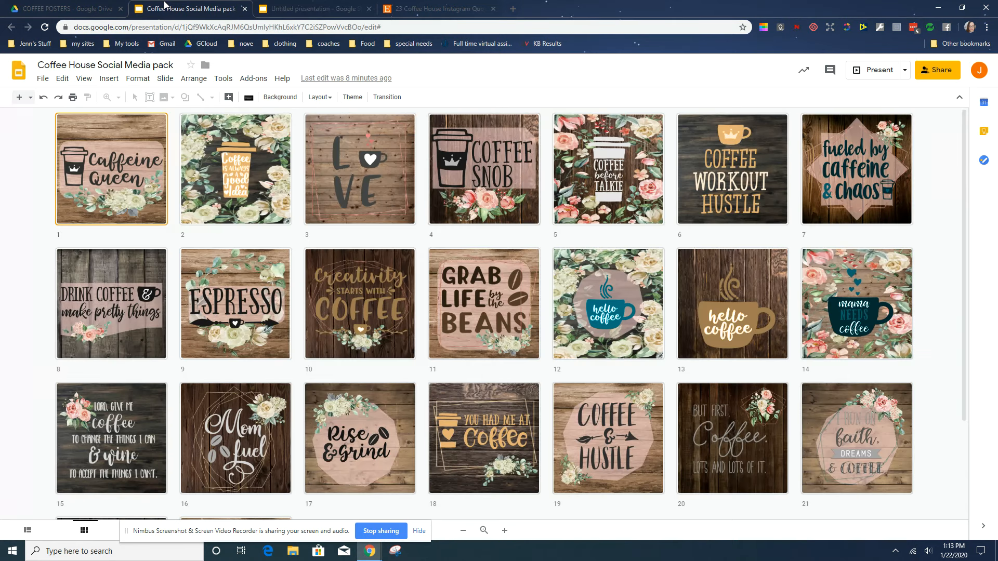
{"action": "left_click", "coordinate": [420, 239]}
{"action": "left_click", "coordinate": [100, 374]}
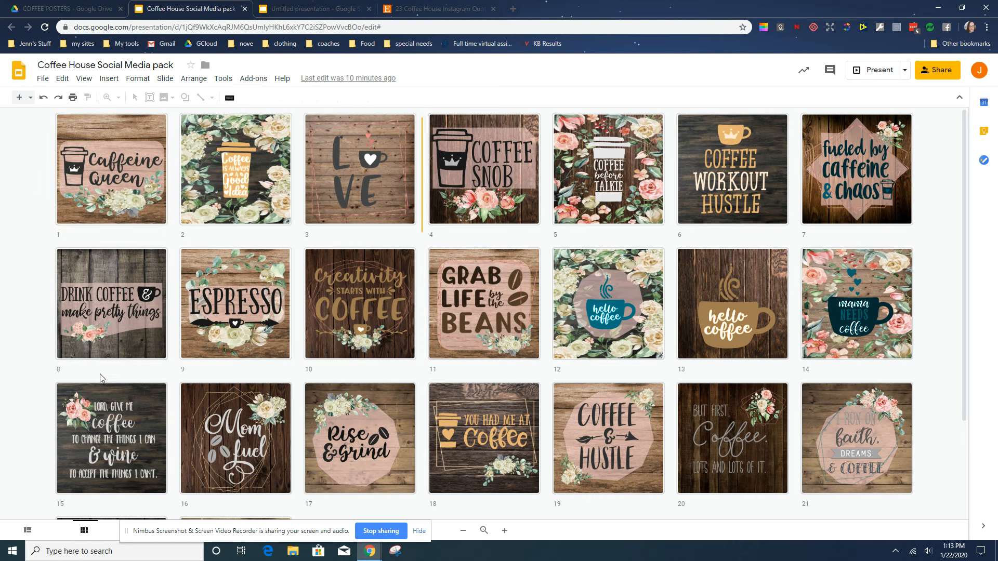
{"action": "left_click", "coordinate": [796, 28]}
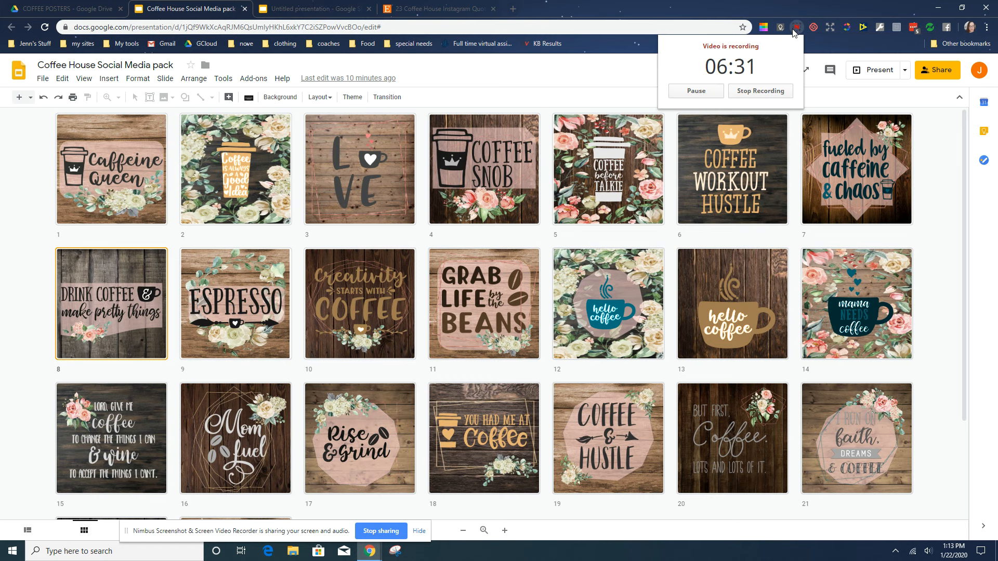
{"action": "left_click", "coordinate": [797, 27]}
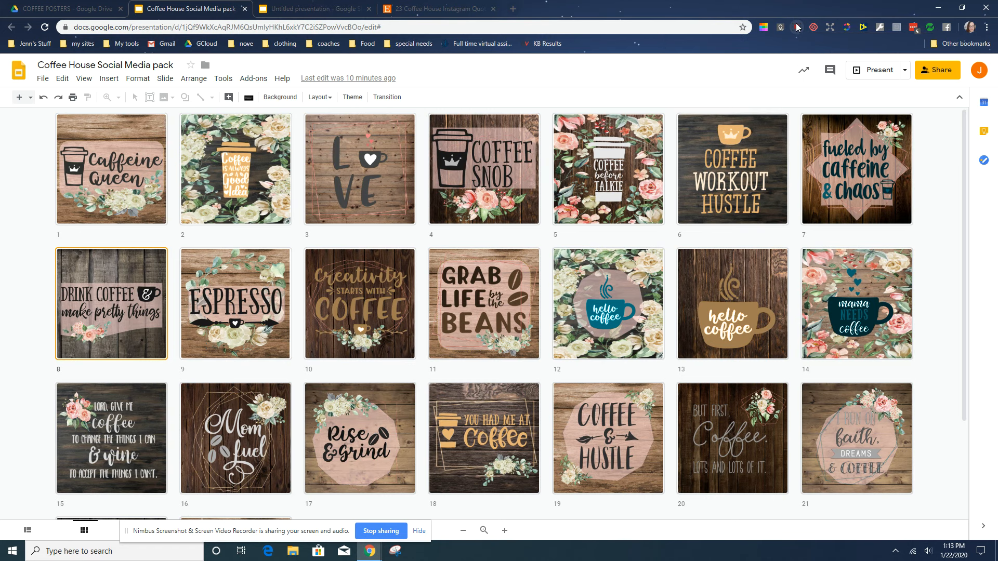
{"action": "left_click", "coordinate": [797, 27]}
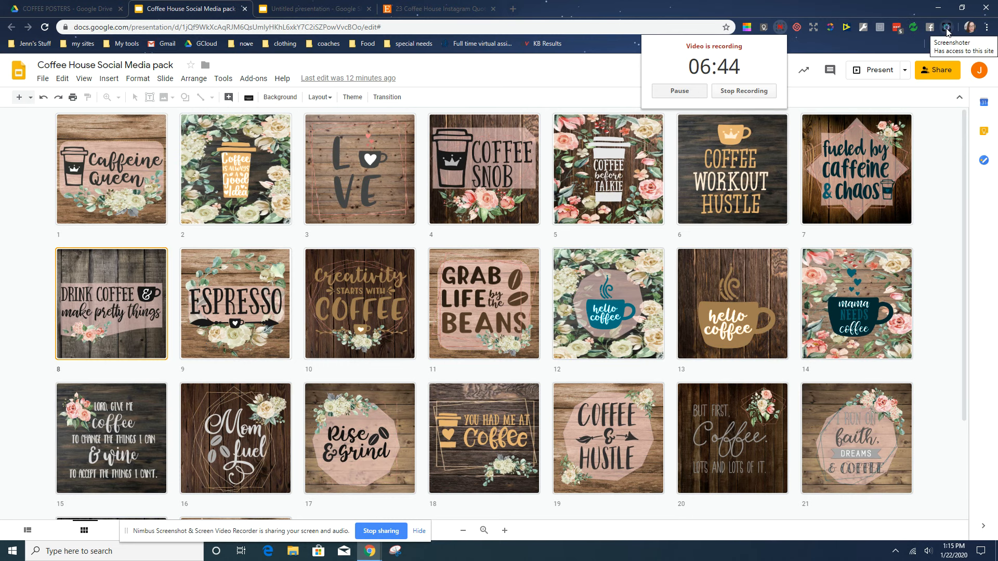
{"action": "left_click", "coordinate": [947, 33]}
{"action": "left_click", "coordinate": [947, 32]}
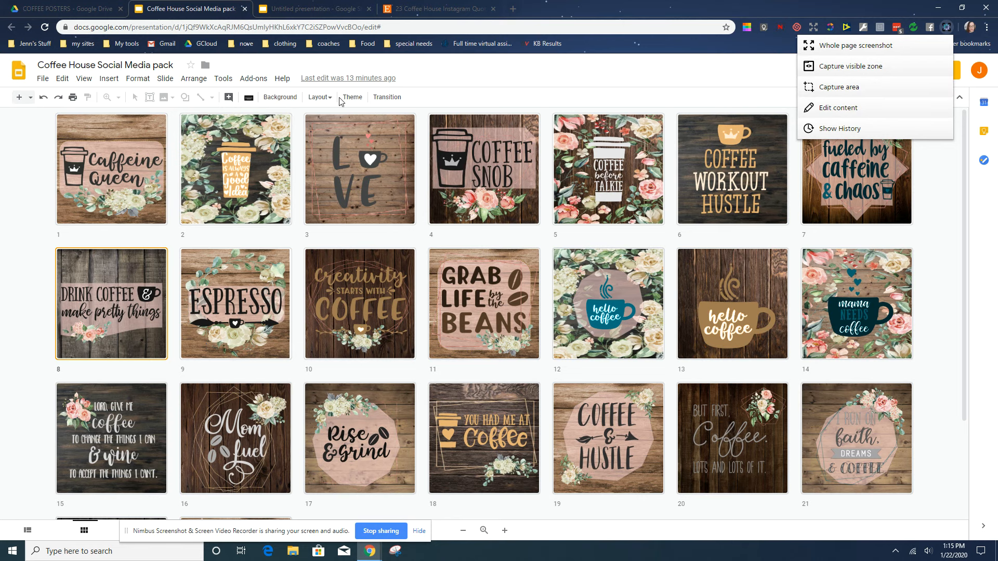
{"action": "left_click", "coordinate": [57, 112]}
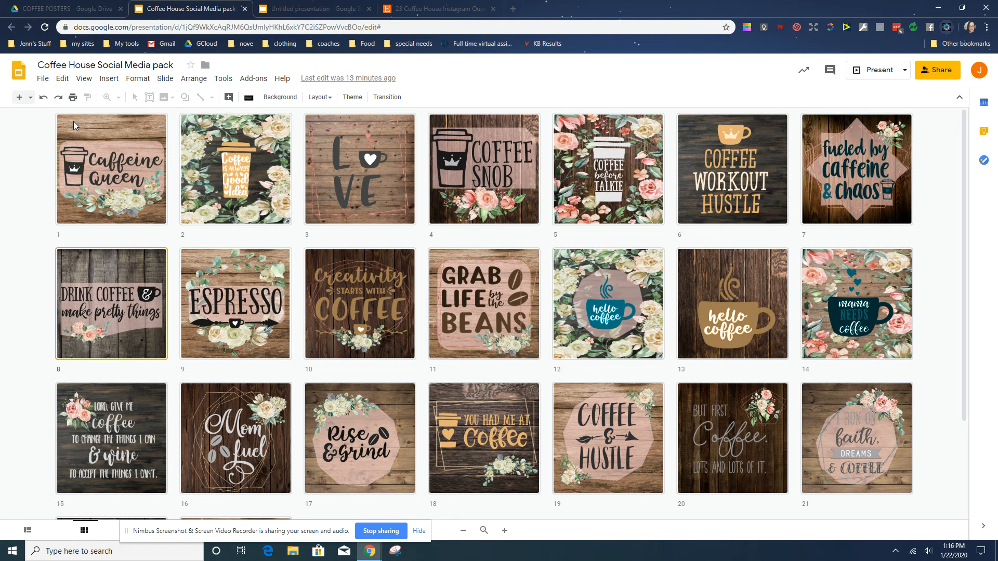
{"action": "left_click", "coordinate": [946, 27]}
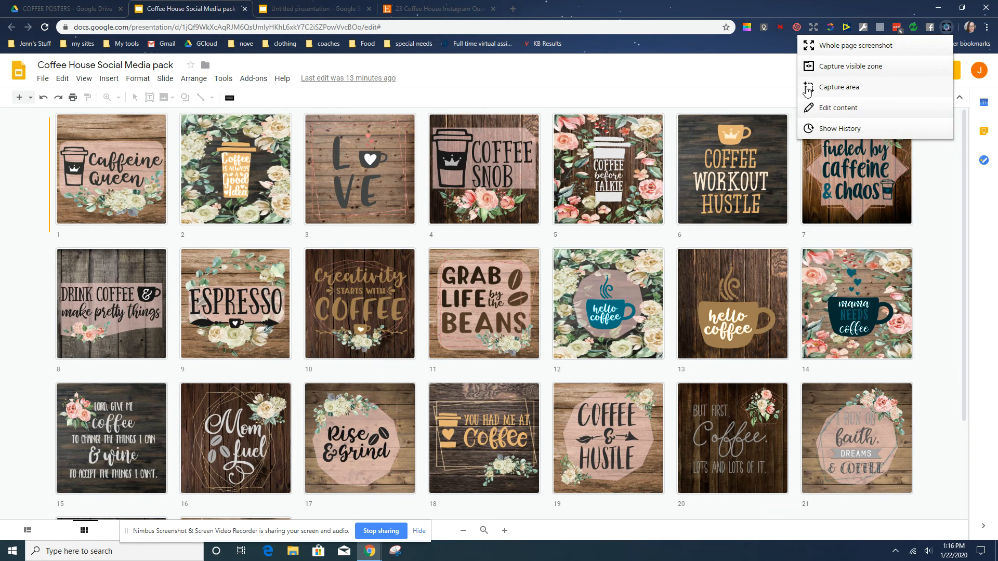
{"action": "left_click", "coordinate": [859, 73]}
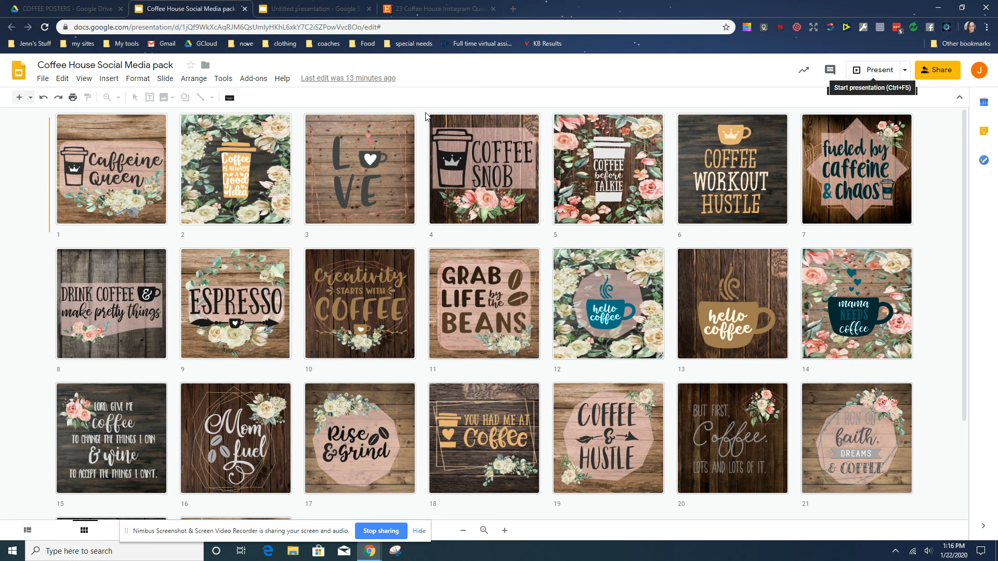
{"action": "left_click", "coordinate": [947, 27]}
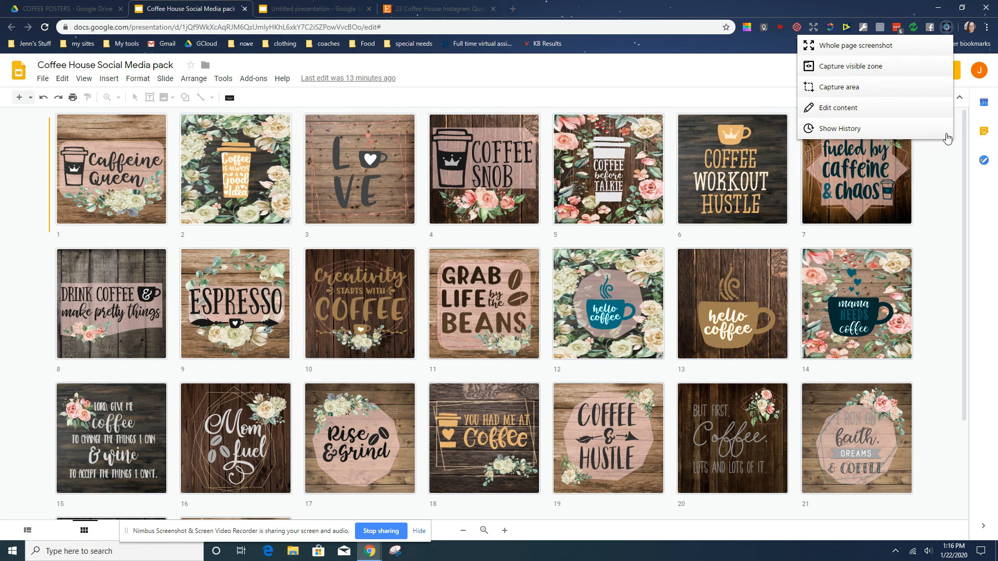
{"action": "left_click", "coordinate": [950, 177]}
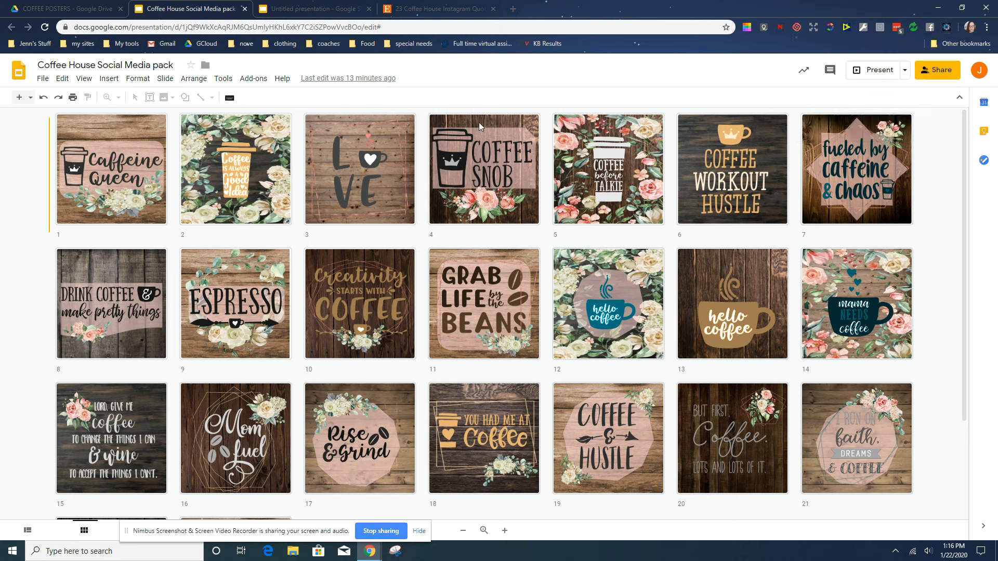
{"action": "key", "text": "Down"}
Open the "blk tl etsy" presentation from the BLACK N TEAL POSTERS folder in Google Drive and view both of its slides.
{"action": "left_click", "coordinate": [313, 8]}
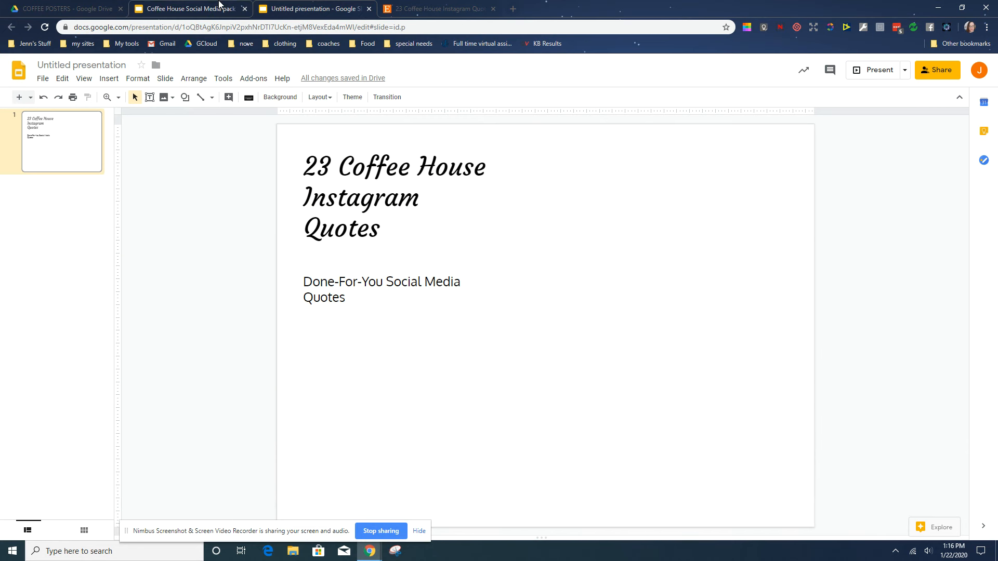
{"action": "left_click", "coordinate": [98, 4]}
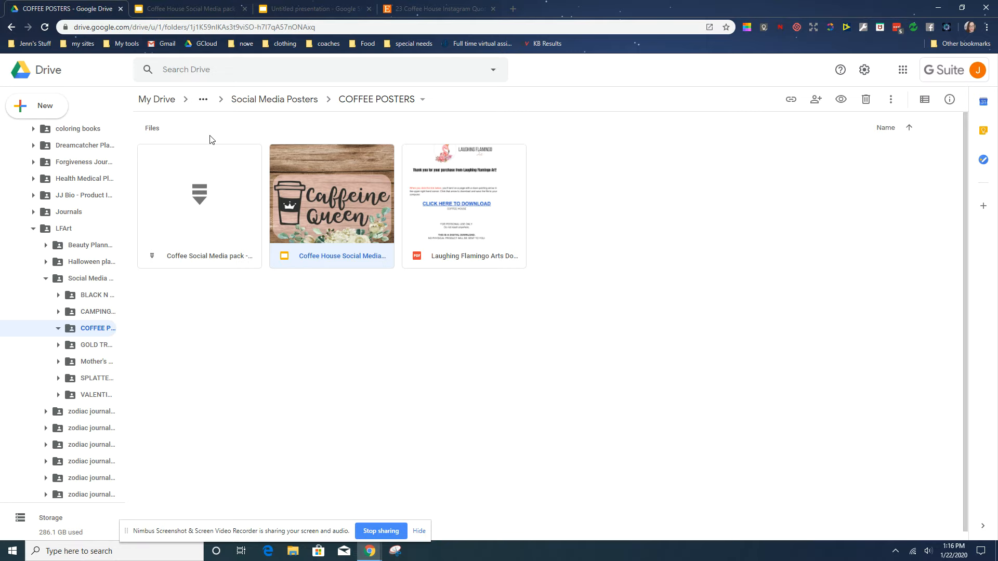
{"action": "left_click", "coordinate": [248, 102]}
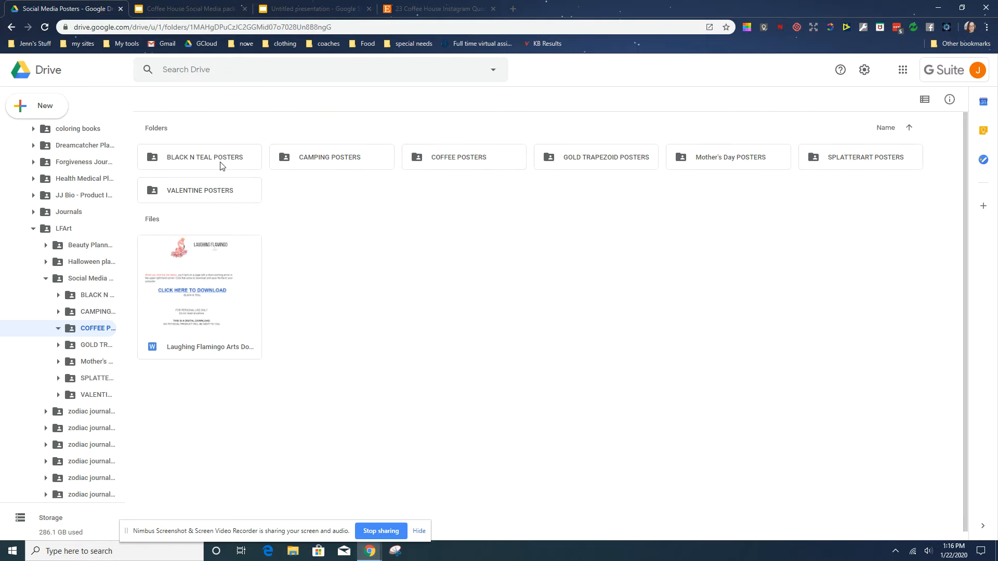
{"action": "double_click", "coordinate": [221, 164]}
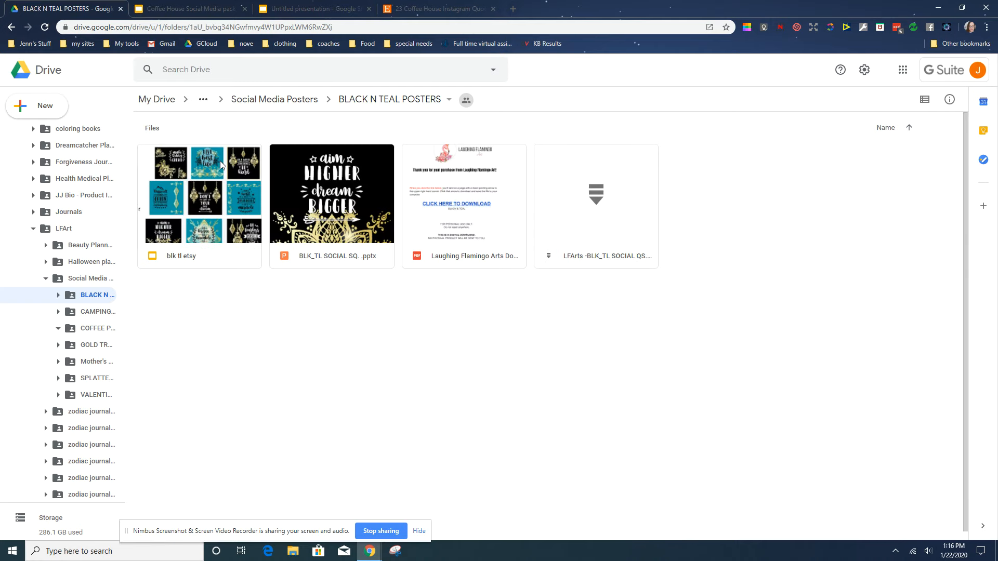
{"action": "double_click", "coordinate": [195, 161]}
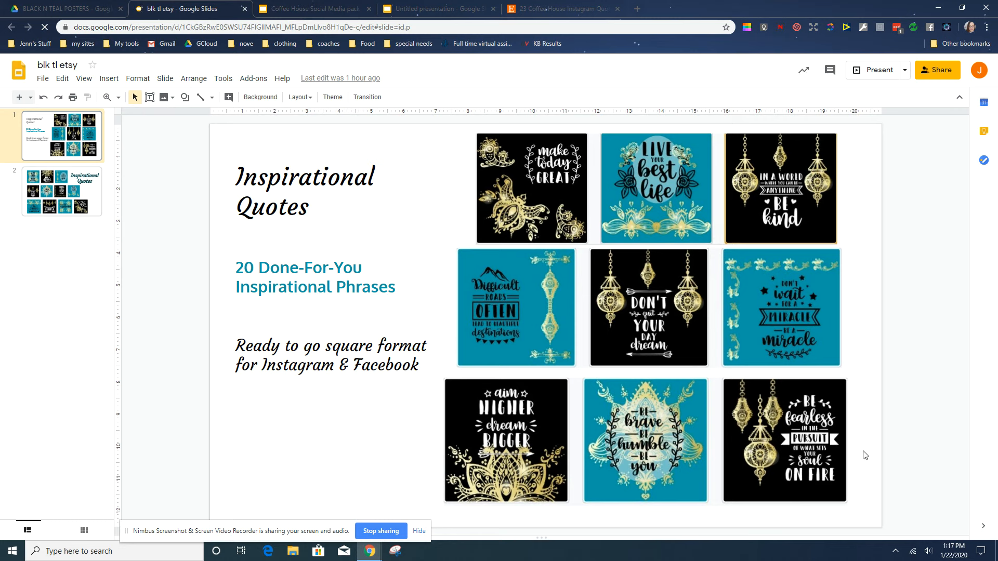
{"action": "left_click", "coordinate": [99, 201]}
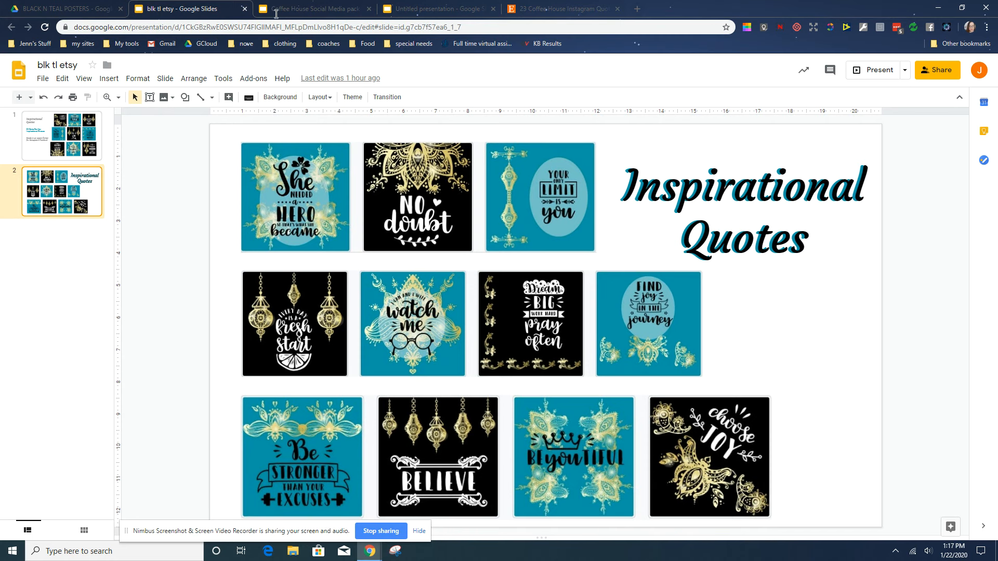
Check the coffee pack and the untitled presentation, then download the second slide of "blk tl etsy" as a PNG image.
{"action": "left_click", "coordinate": [305, 6]}
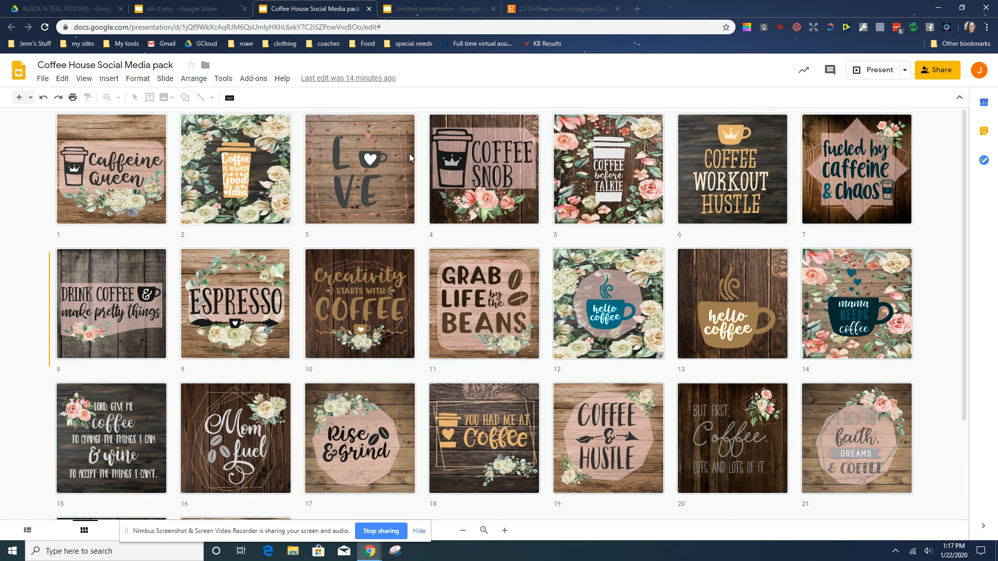
{"action": "left_click", "coordinate": [413, 6]}
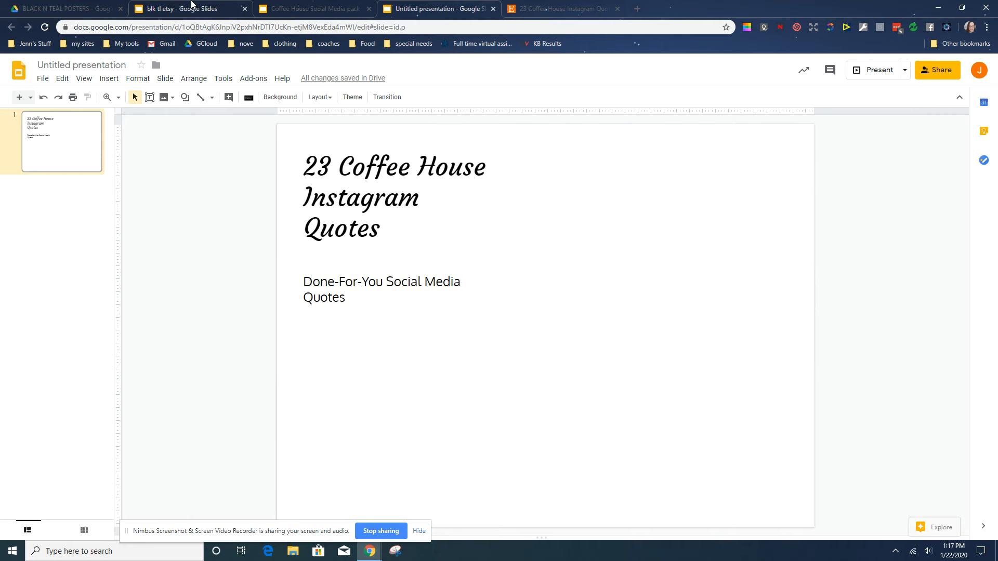
{"action": "left_click", "coordinate": [199, 10]}
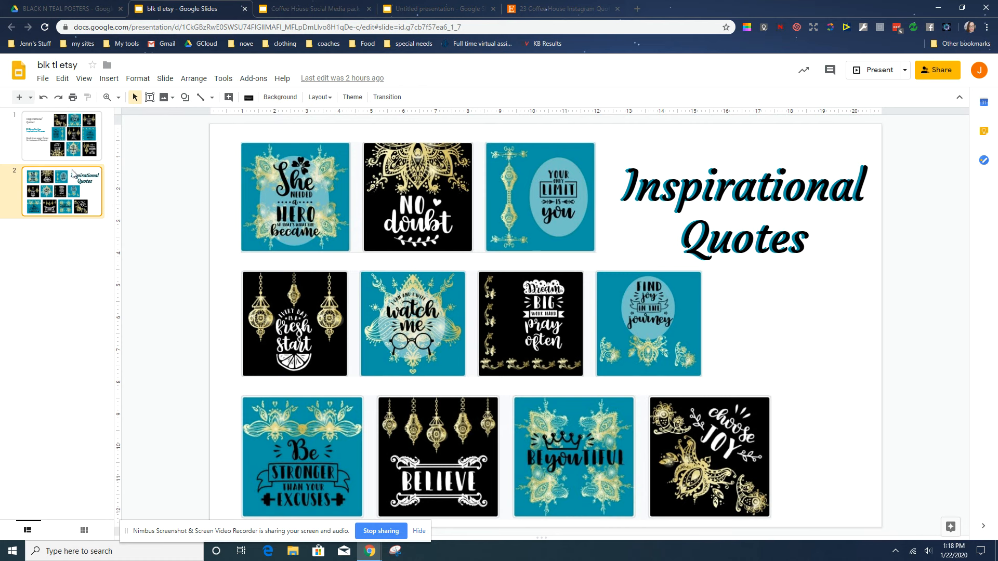
{"action": "left_click", "coordinate": [44, 81]}
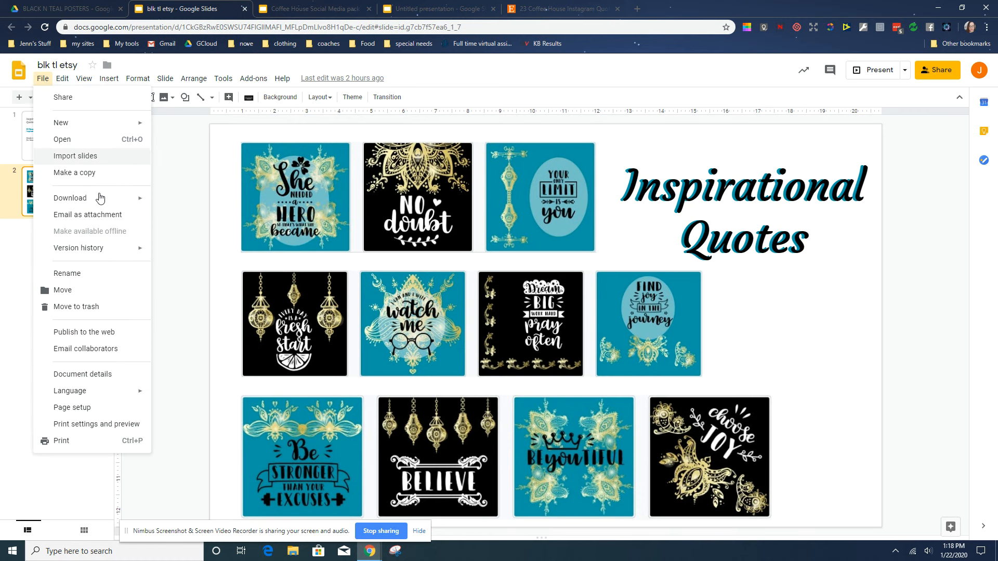
{"action": "mouse_move", "coordinate": [120, 200]}
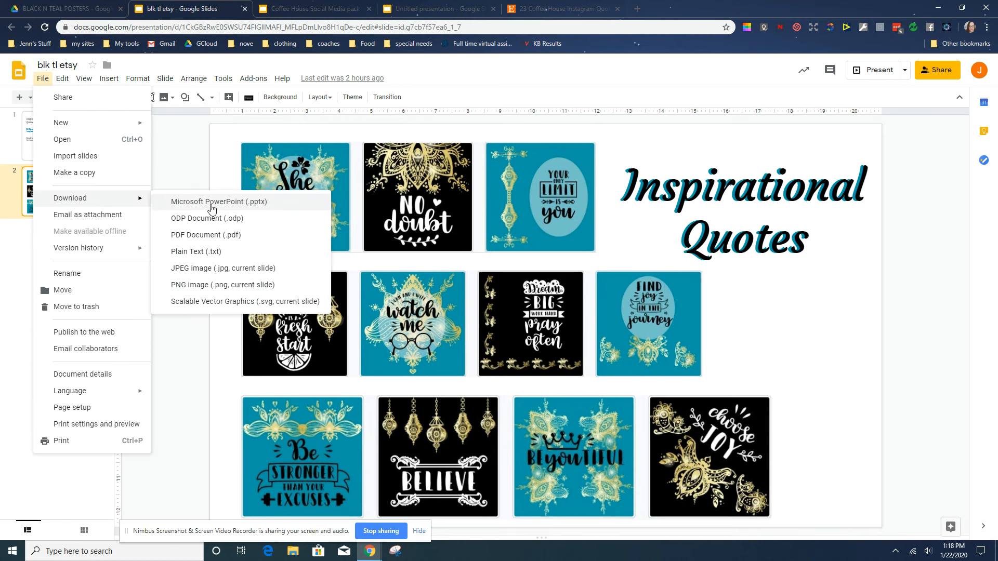
{"action": "left_click", "coordinate": [186, 285]}
Switch to the Etsy listing and add "Untitled presentation (1)" from the Downloads folder as the primary photo.
{"action": "left_click", "coordinate": [556, 7]}
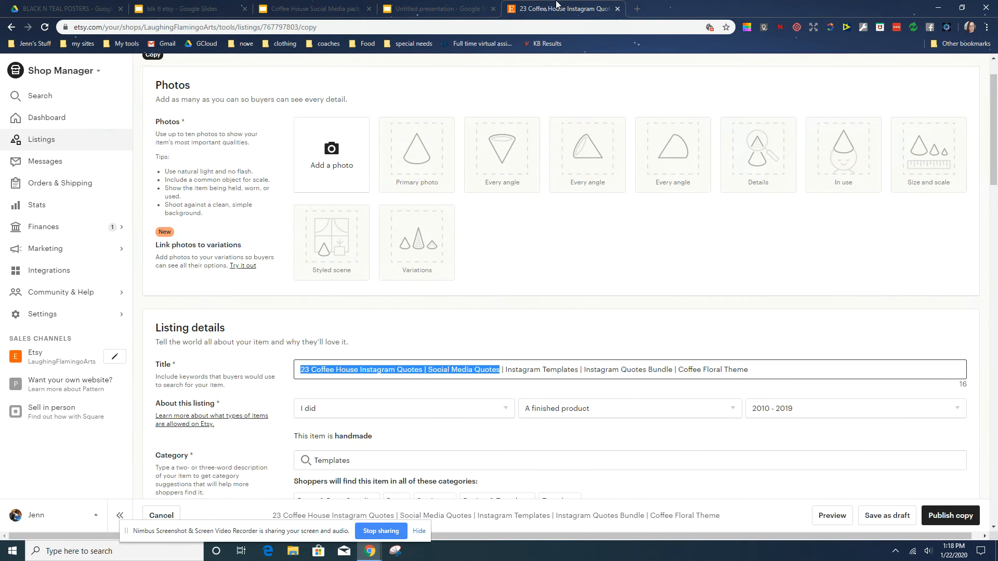
{"action": "left_click", "coordinate": [319, 158]}
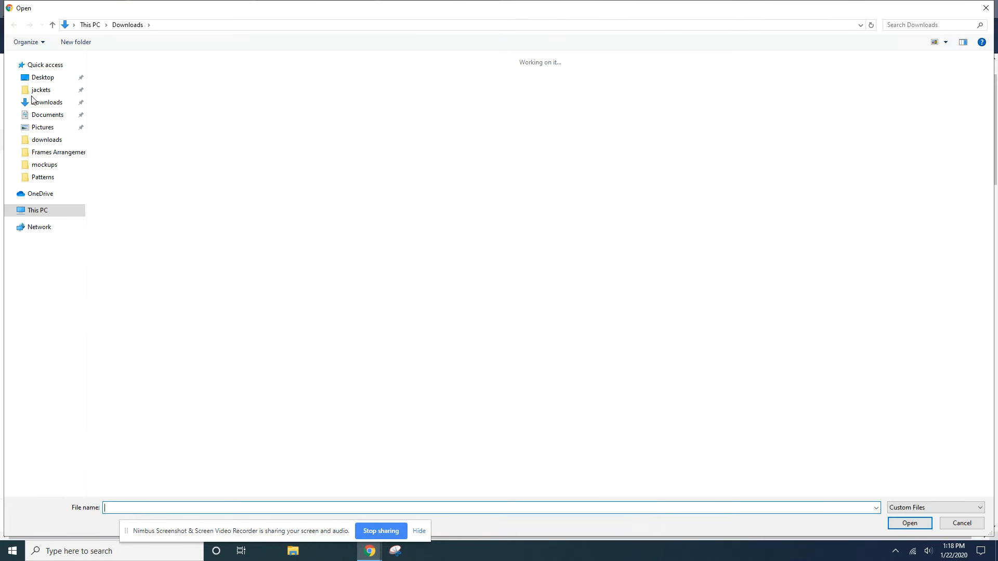
{"action": "left_click", "coordinate": [47, 106]}
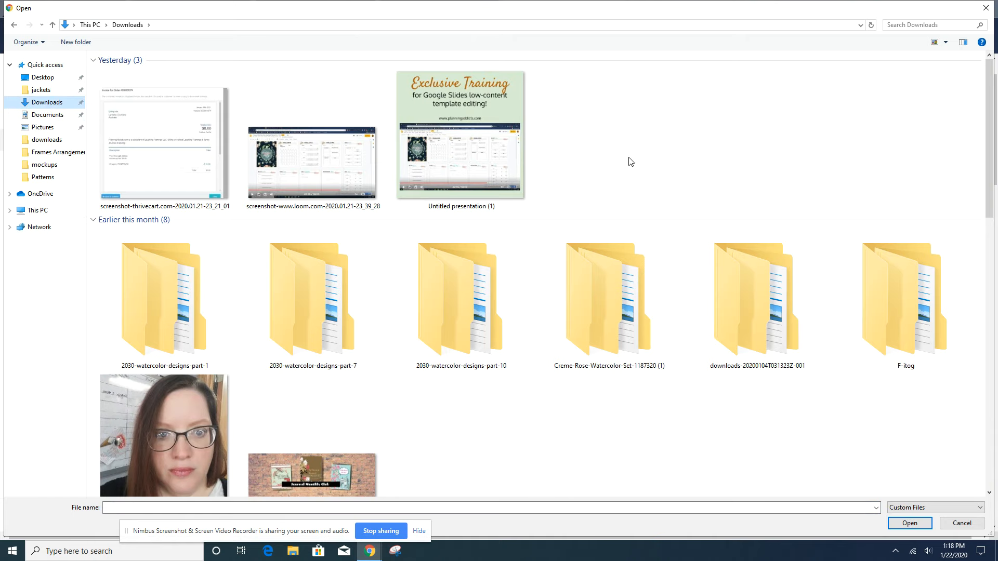
{"action": "left_click", "coordinate": [456, 149]}
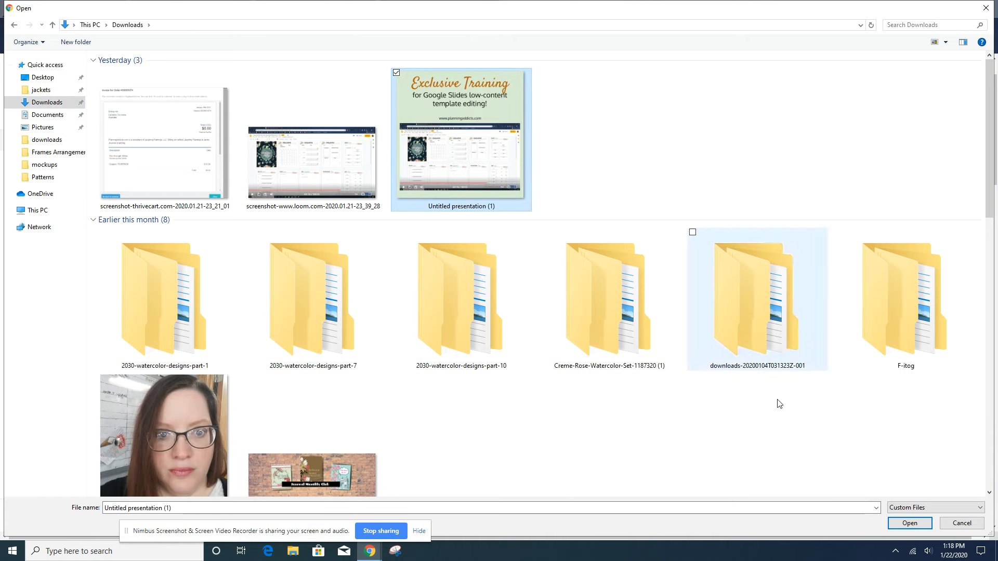
{"action": "left_click", "coordinate": [906, 523]}
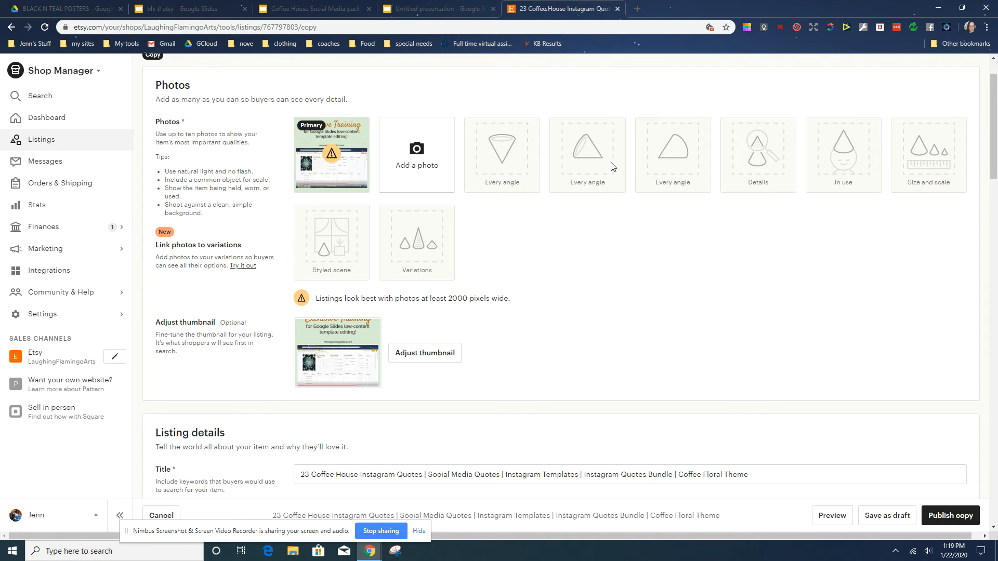
Set the listing's primary color to Gold and its secondary color to Pink.
{"action": "scroll", "coordinate": [569, 294], "scroll_direction": "down", "scroll_amount": 4}
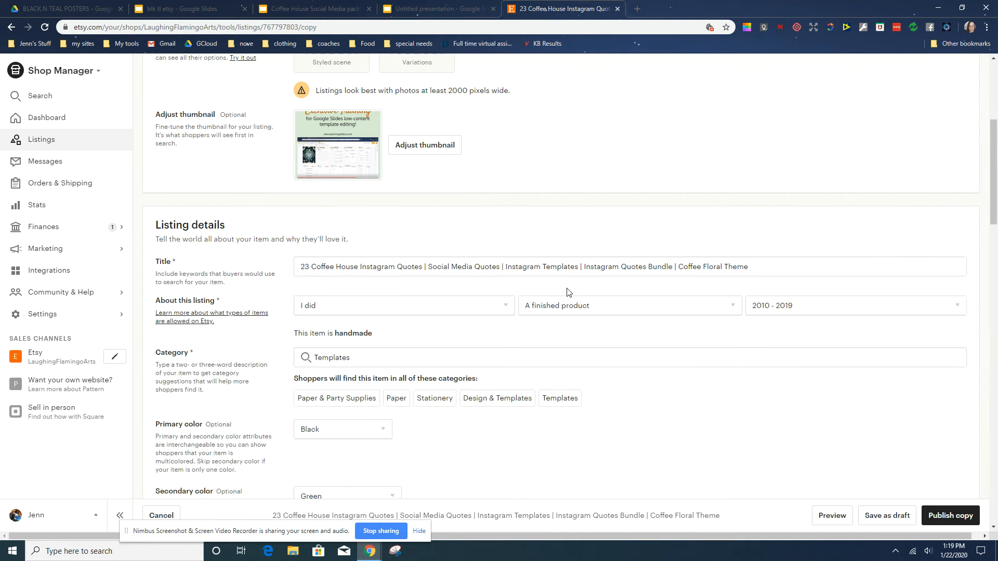
{"action": "scroll", "coordinate": [567, 295], "scroll_direction": "down", "scroll_amount": 2}
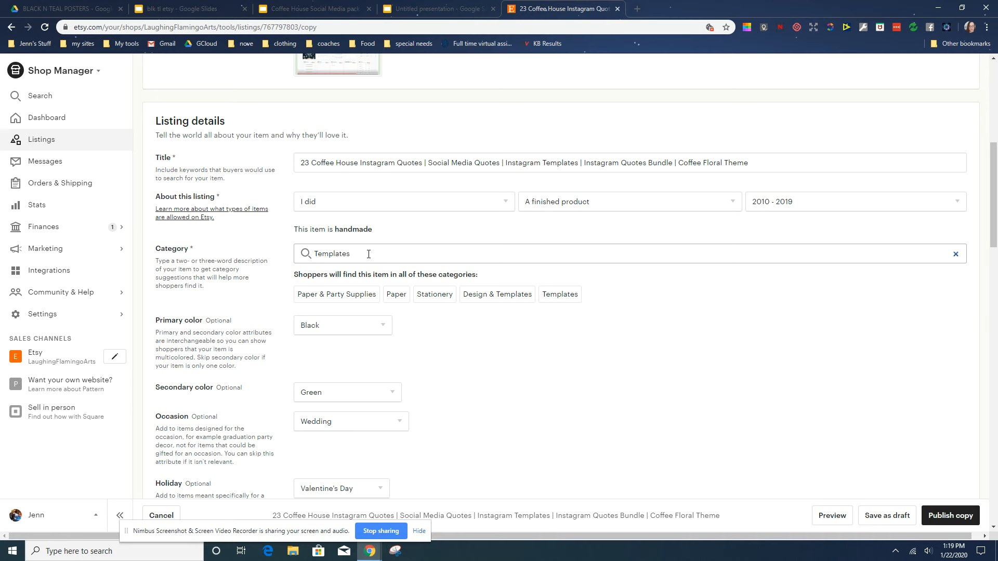
{"action": "scroll", "coordinate": [444, 341], "scroll_direction": "down", "scroll_amount": 3}
{"action": "left_click", "coordinate": [355, 170]}
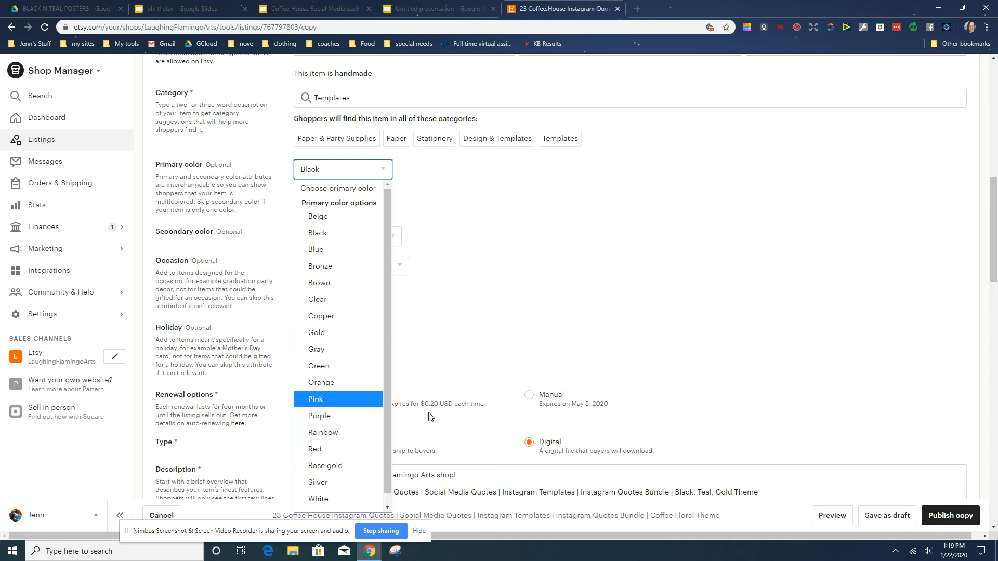
{"action": "scroll", "coordinate": [329, 349], "scroll_direction": "down", "scroll_amount": 1}
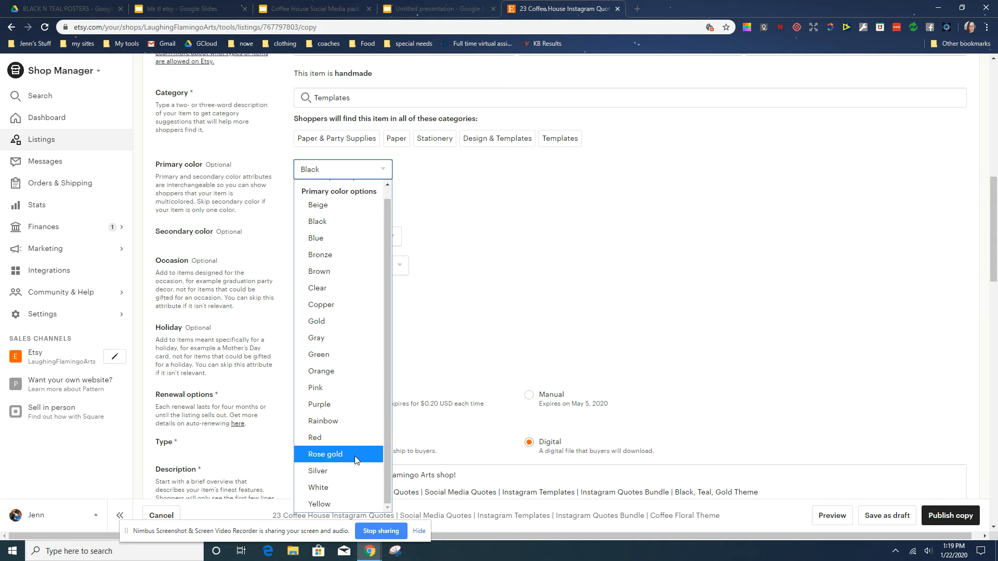
{"action": "left_click", "coordinate": [348, 321]}
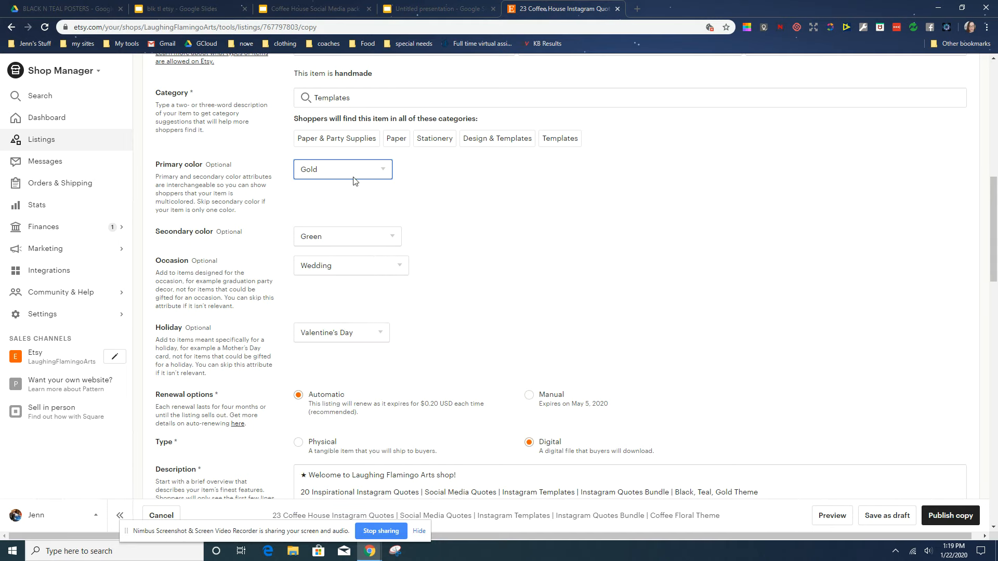
{"action": "left_click", "coordinate": [361, 239]}
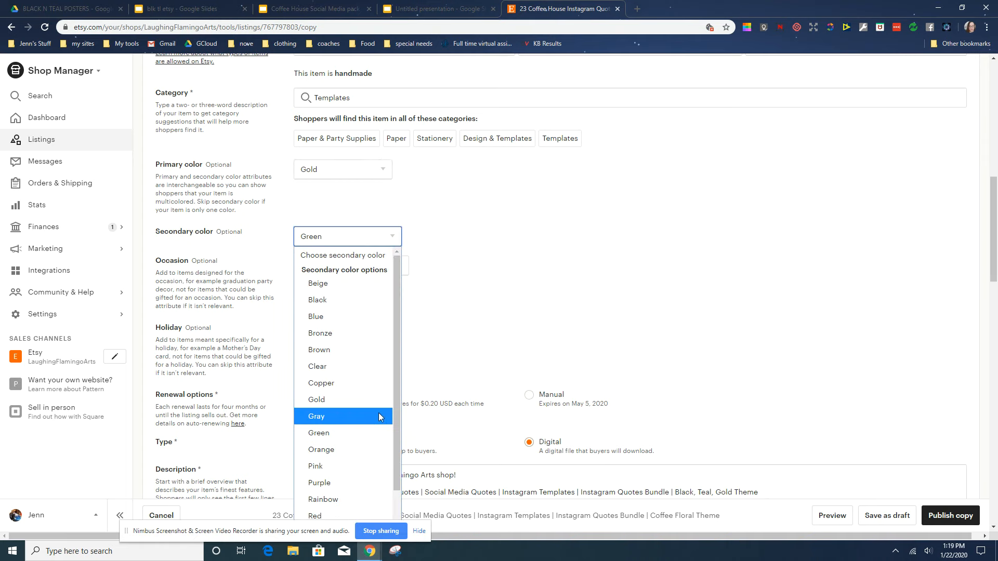
{"action": "scroll", "coordinate": [358, 429], "scroll_direction": "down", "scroll_amount": 1}
{"action": "left_click", "coordinate": [349, 412]}
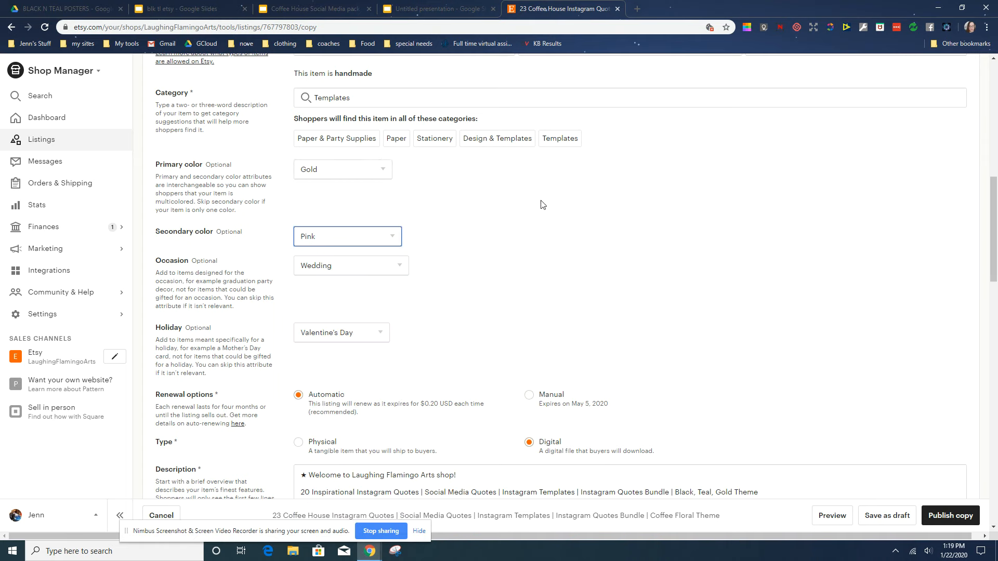
Set the listing's occasion to Graduation and its holiday to Mother's Day.
{"action": "left_click", "coordinate": [371, 267]}
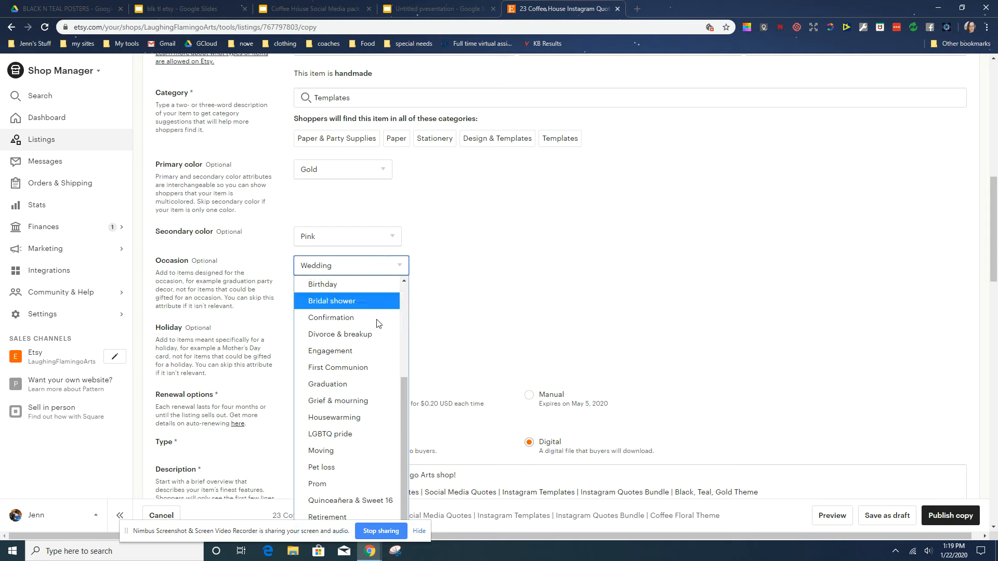
{"action": "scroll", "coordinate": [383, 344], "scroll_direction": "up", "scroll_amount": 2}
{"action": "scroll", "coordinate": [382, 344], "scroll_direction": "up", "scroll_amount": 2}
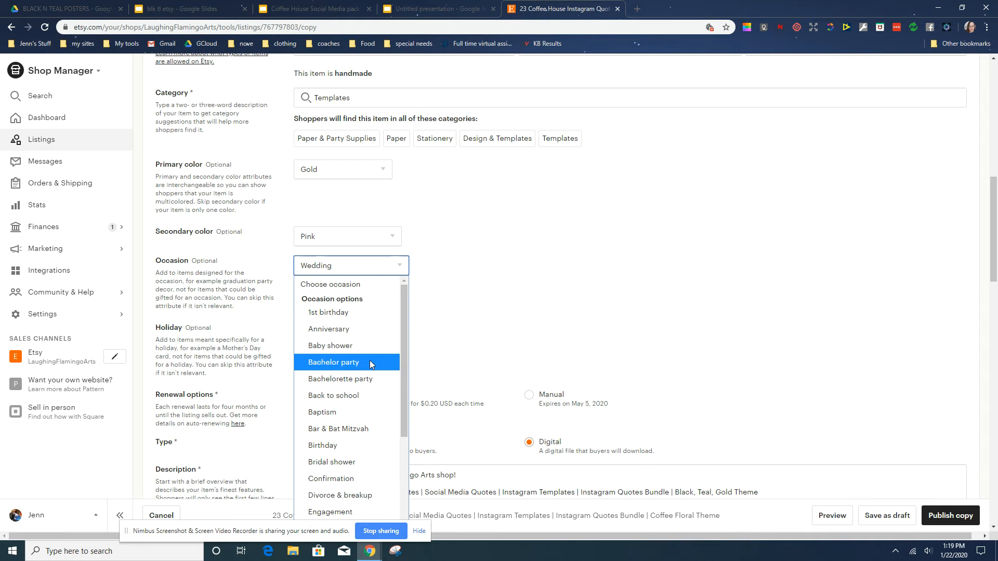
{"action": "scroll", "coordinate": [369, 362], "scroll_direction": "down", "scroll_amount": 3}
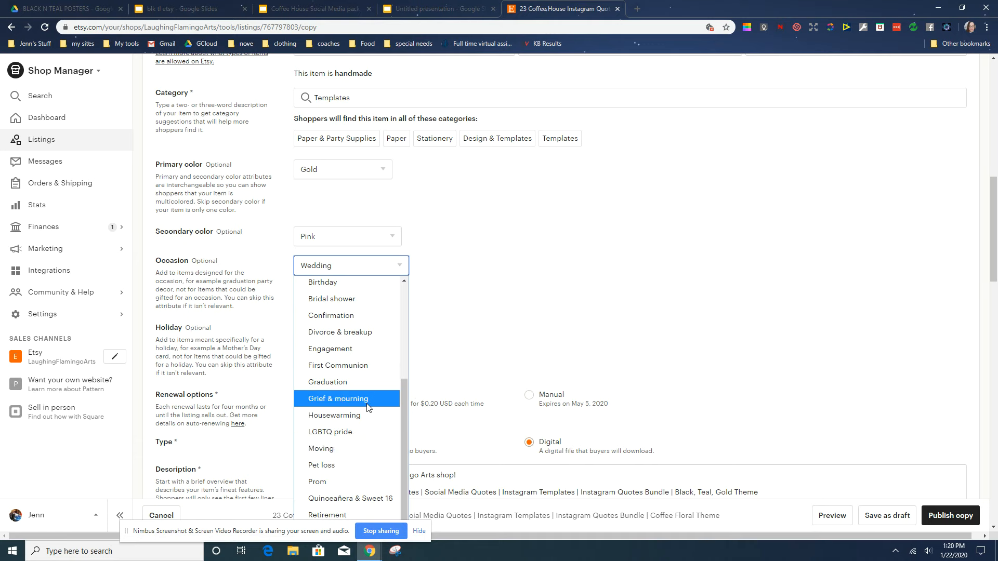
{"action": "left_click", "coordinate": [370, 387]}
{"action": "left_click", "coordinate": [522, 299]}
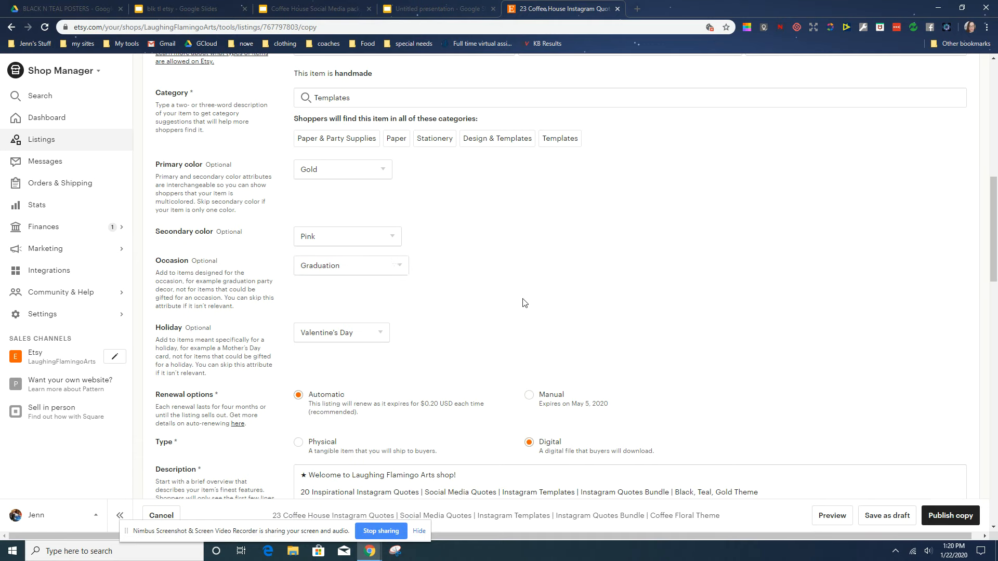
{"action": "left_click", "coordinate": [340, 335]}
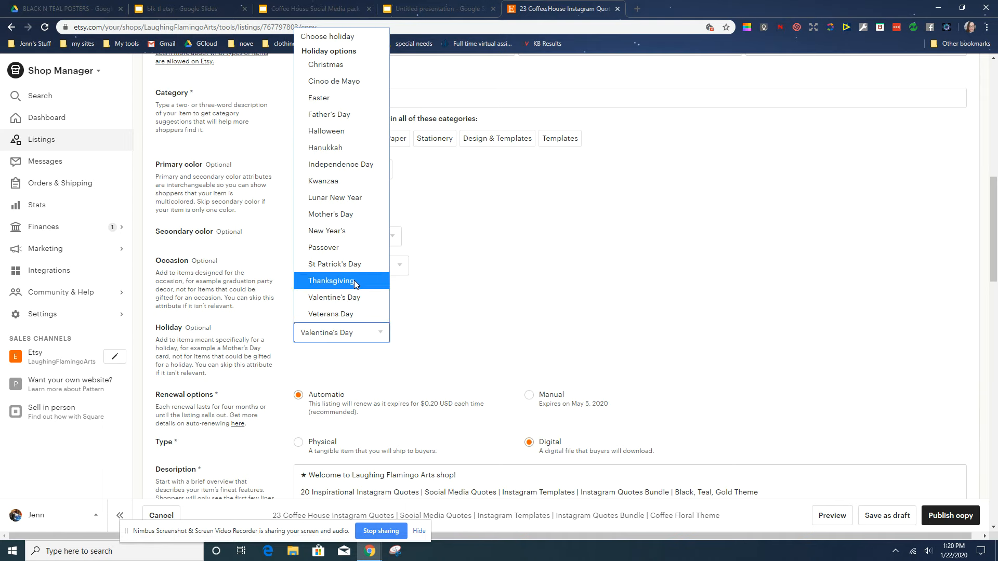
{"action": "left_click", "coordinate": [331, 214]}
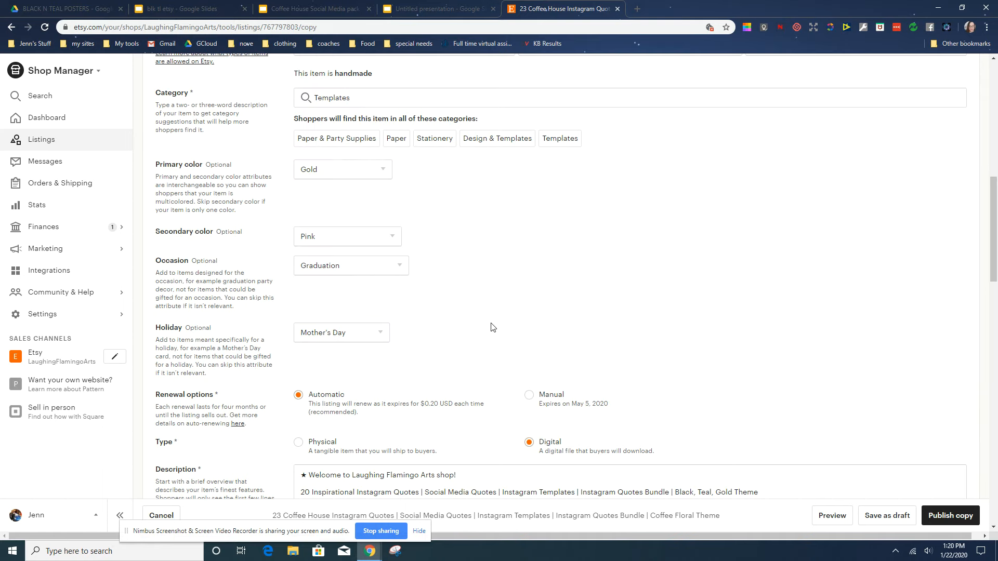
Copy the full listing title and paste it over the "20 Inspirational Instagram Quotes" title line in the description.
{"action": "scroll", "coordinate": [423, 312], "scroll_direction": "down", "scroll_amount": 2}
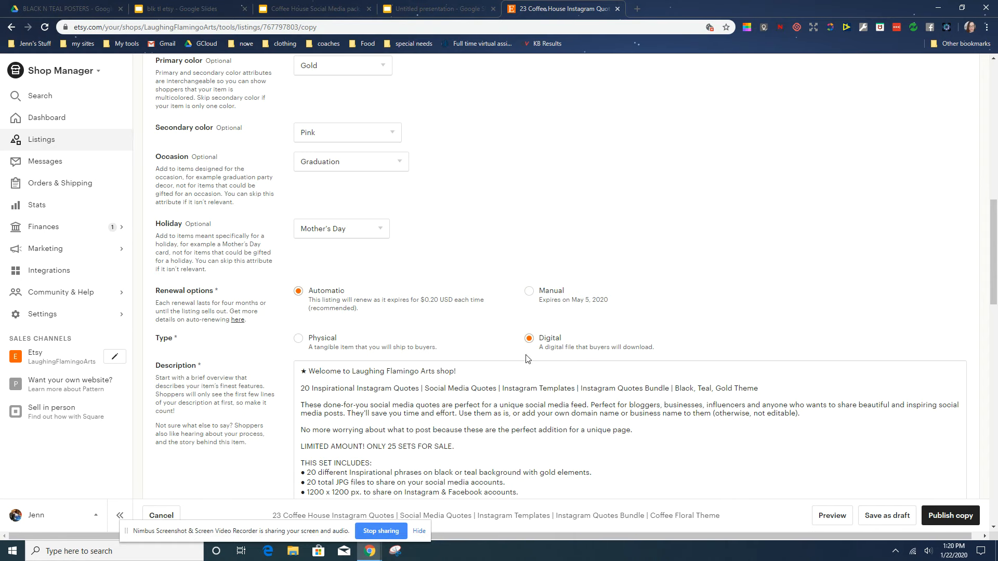
{"action": "scroll", "coordinate": [435, 374], "scroll_direction": "down", "scroll_amount": 4}
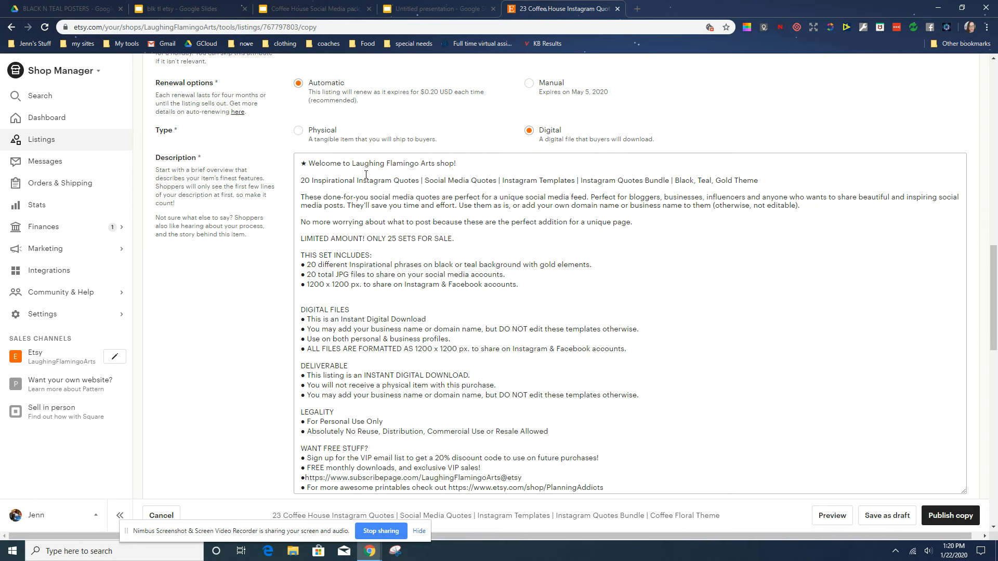
{"action": "scroll", "coordinate": [366, 174], "scroll_direction": "up", "scroll_amount": 10}
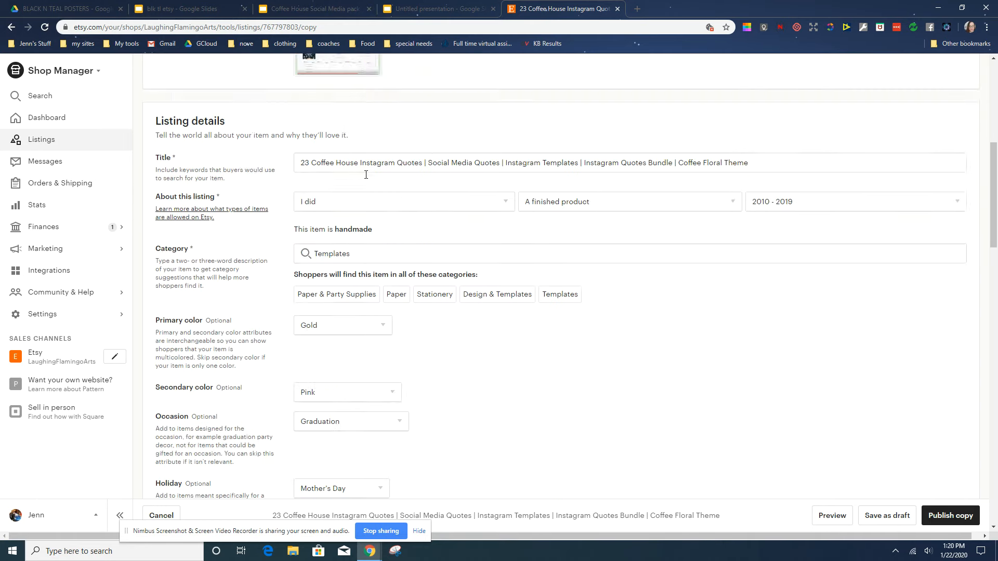
{"action": "left_click_drag", "start_coordinate": [302, 371], "coordinate": [770, 364]}
{"action": "key", "text": "ctrl+c"}
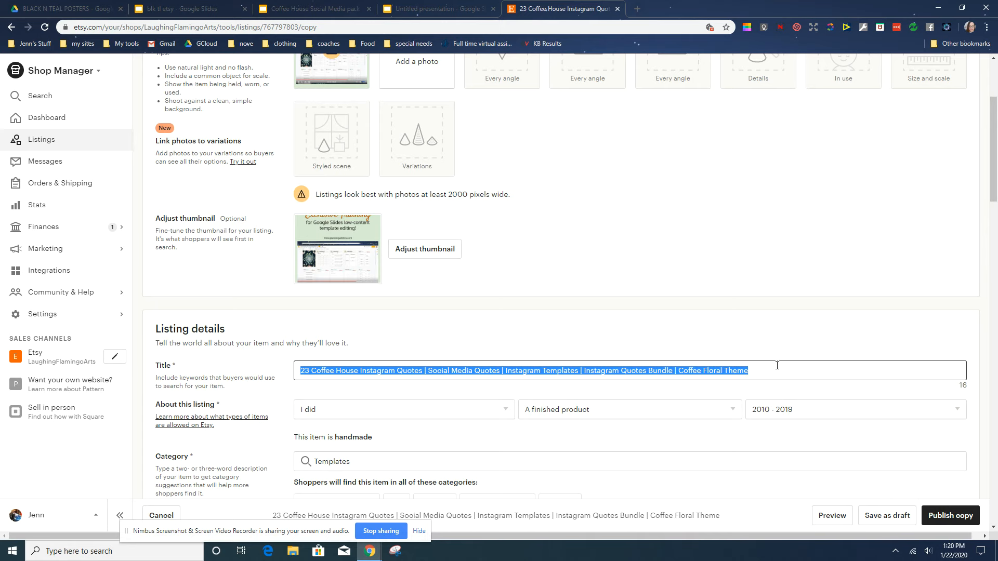
{"action": "scroll", "coordinate": [526, 308], "scroll_direction": "down", "scroll_amount": 12}
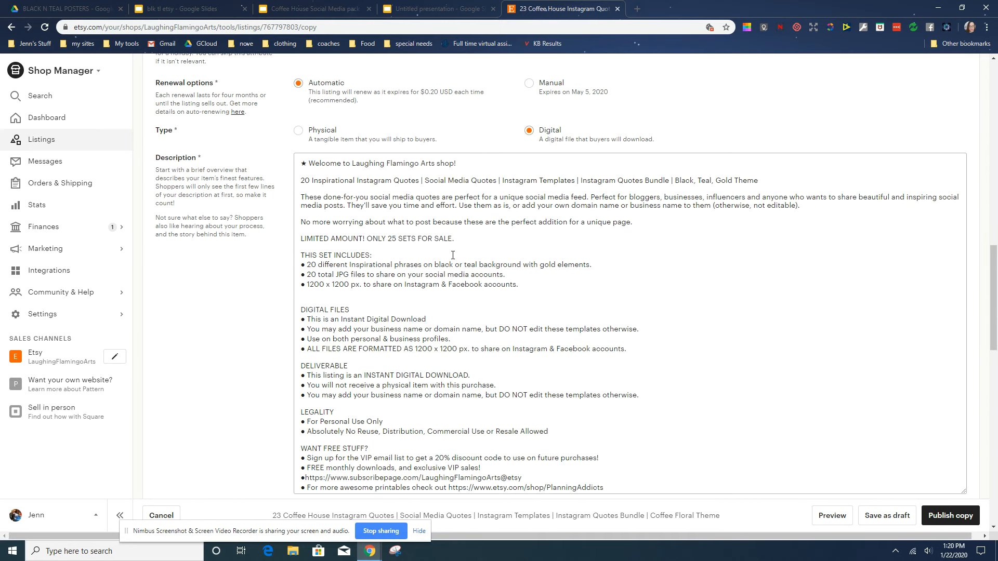
{"action": "left_click_drag", "start_coordinate": [302, 181], "coordinate": [779, 181]}
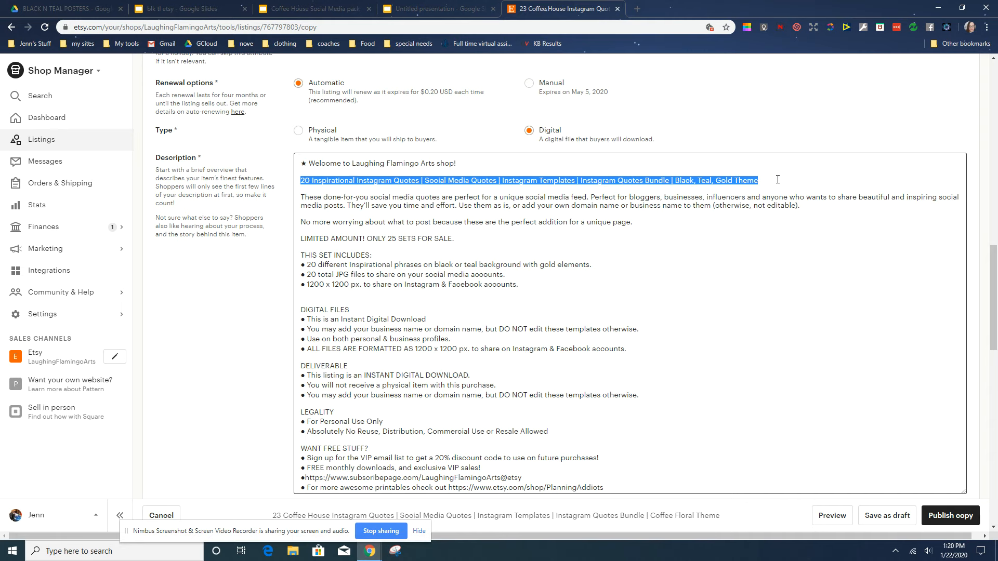
{"action": "key", "text": "ctrl+v"}
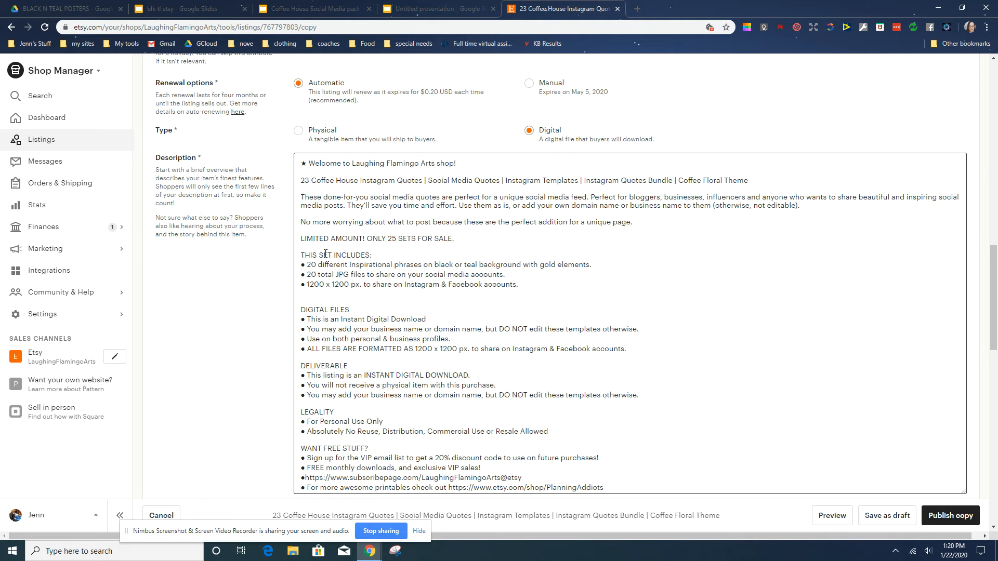
Change the number of Inspirational phrases in the description's "THIS SET INCLUDES" list to 23.
{"action": "left_click_drag", "start_coordinate": [316, 263], "coordinate": [314, 263]}
{"action": "type", "text": "1"}
{"action": "key", "text": "BackSpace"}
{"action": "type", "text": "3"}
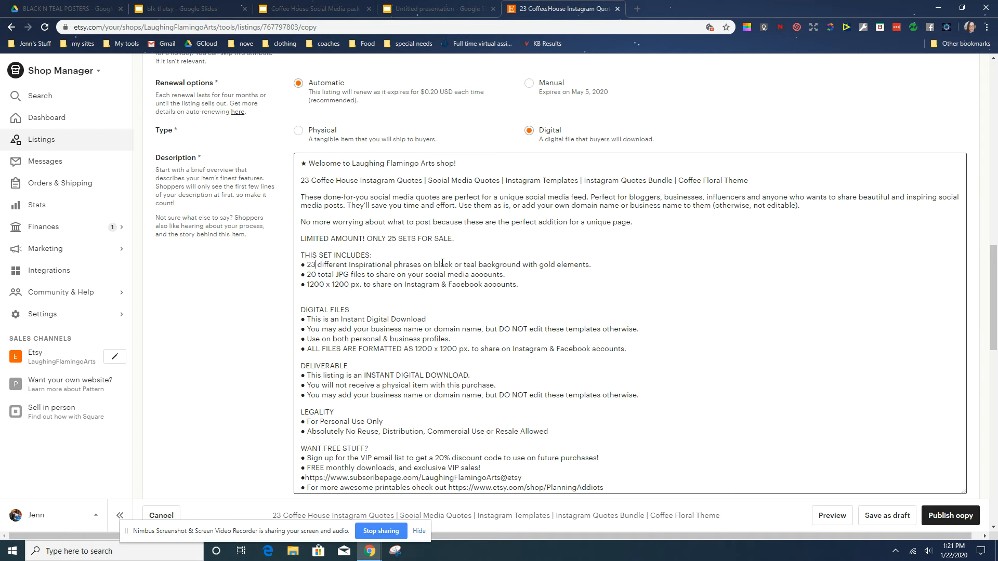
Replace the background wording in the Inspirational phrases bullet with "wood backgrounds with pink & white floral accents.".
{"action": "left_click_drag", "start_coordinate": [434, 263], "coordinate": [618, 267]}
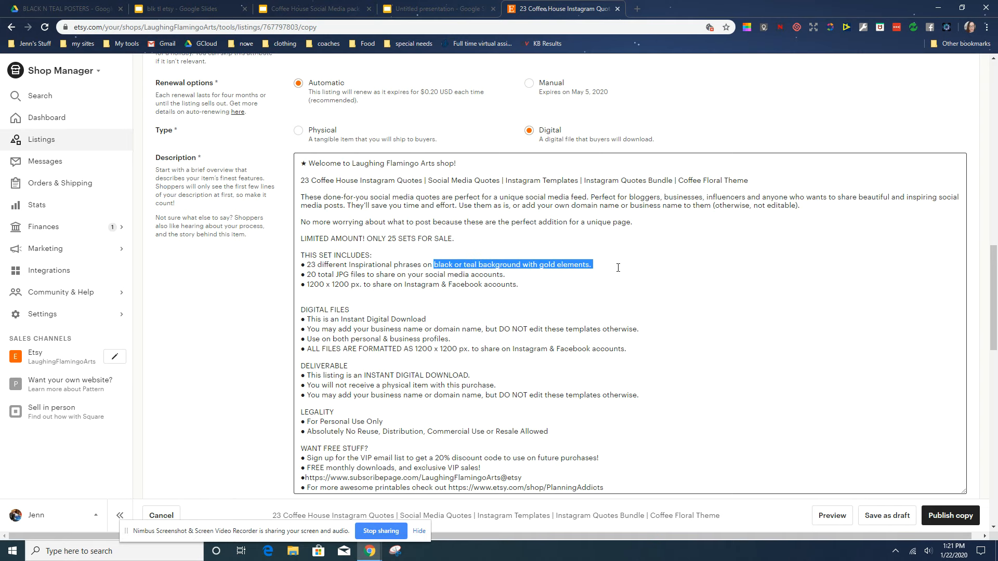
{"action": "type", "text": "wood"}
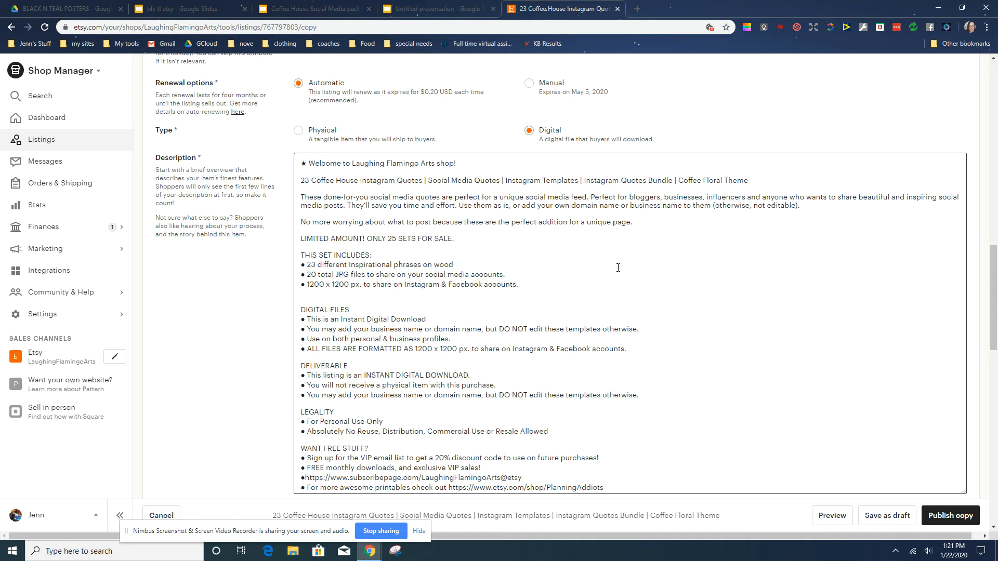
{"action": "type", "text": " backgraounds"}
{"action": "type", "text": " with floral"}
{"action": "key", "text": "BackSpace"}
{"action": "key", "text": "BackSpace"}
{"action": "key", "text": "BackSpace"}
{"action": "key", "text": "BackSpace"}
{"action": "key", "text": "BackSpace"}
{"action": "type", "text": "pink & white floral acce"}
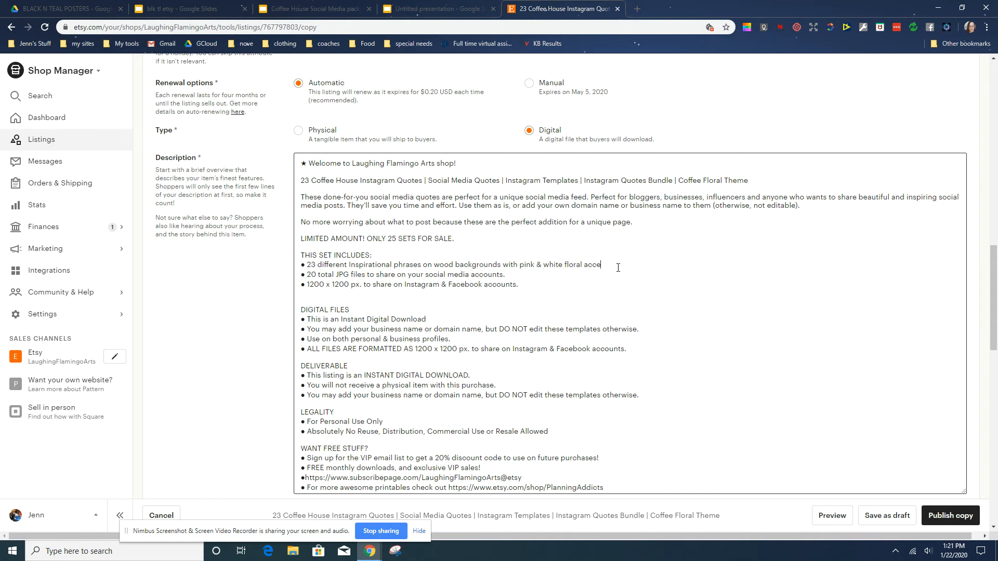
{"action": "type", "text": "nts"}
Check the Coffee House Social Media pack's slides, then set the total JPG files in the Etsy description to 23.
{"action": "left_click", "coordinate": [312, 8]}
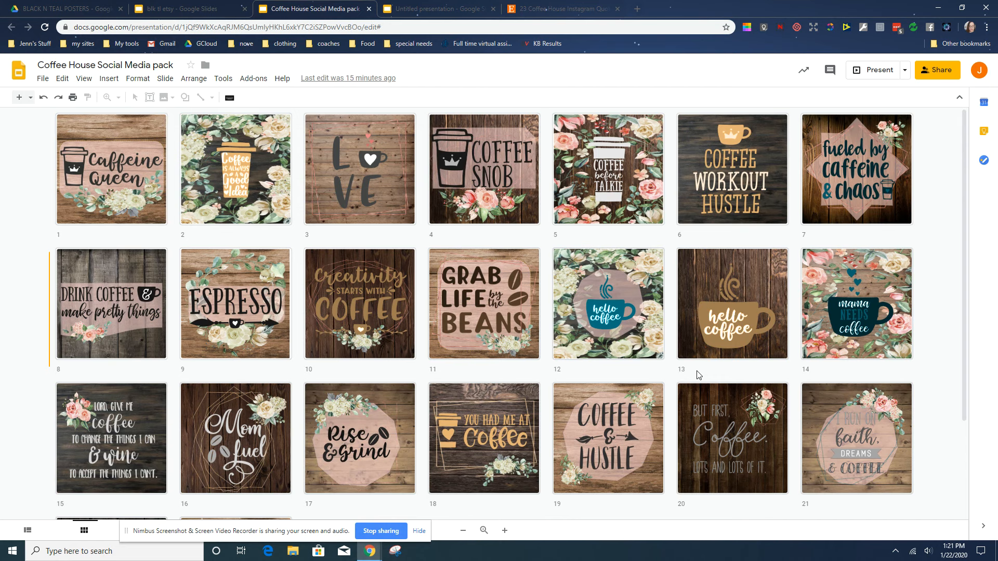
{"action": "left_click", "coordinate": [457, 7]}
{"action": "left_click", "coordinate": [538, 7]}
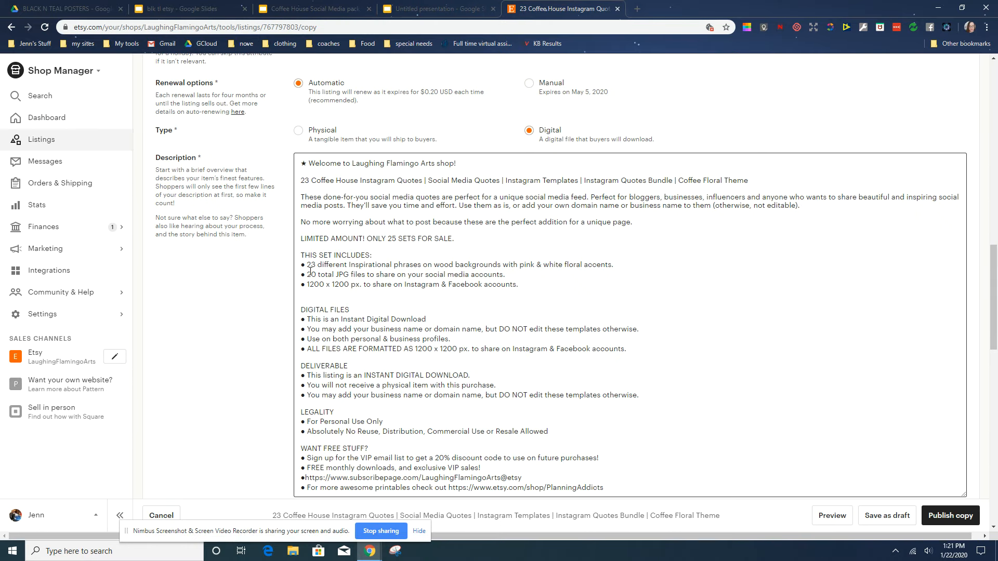
{"action": "left_click_drag", "start_coordinate": [316, 275], "coordinate": [313, 274]}
{"action": "type", "text": "3"}
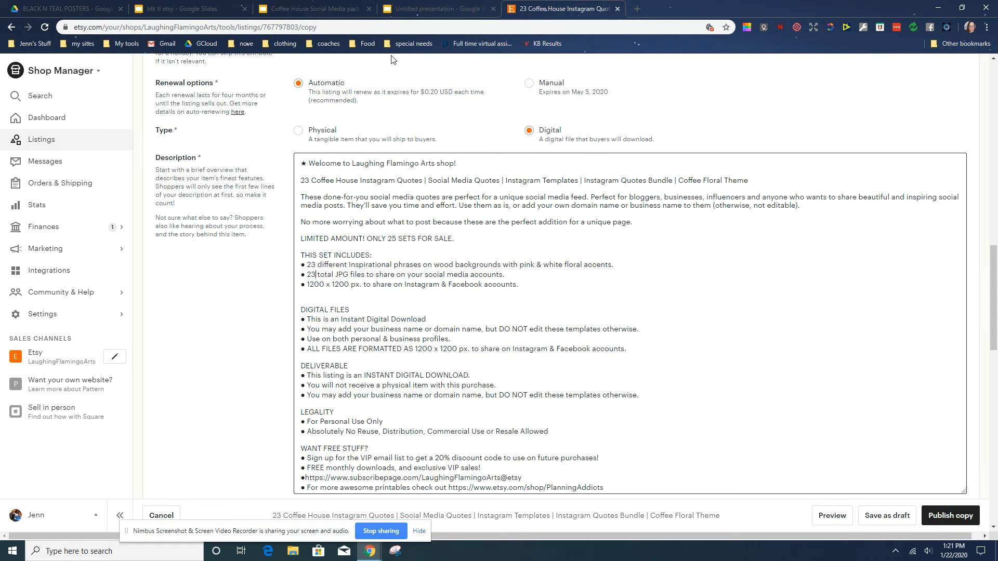
Check the untitled presentation, then look through the Coffee House Social Media pack's slide grid down to its last row.
{"action": "left_click", "coordinate": [437, 8]}
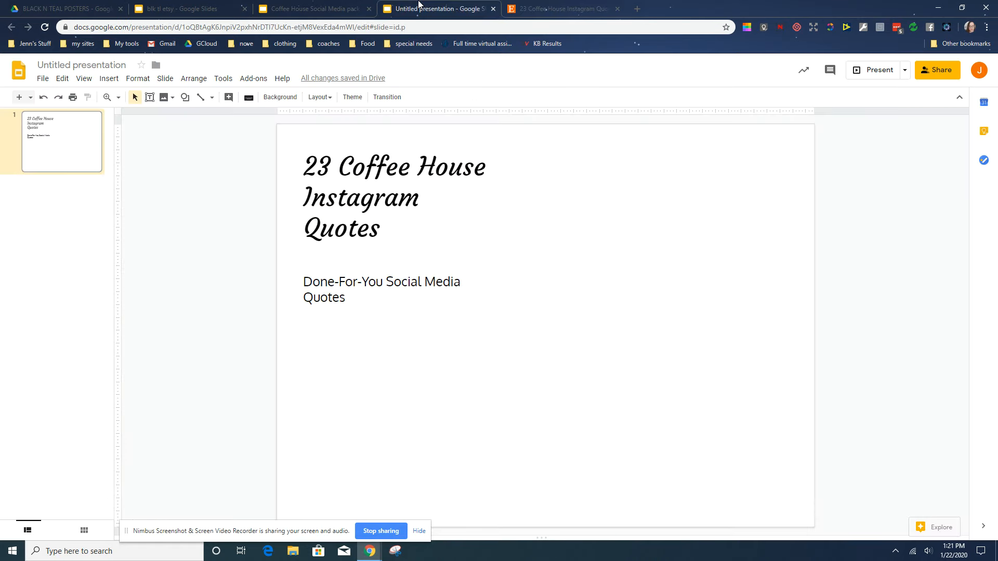
{"action": "left_click", "coordinate": [312, 6]}
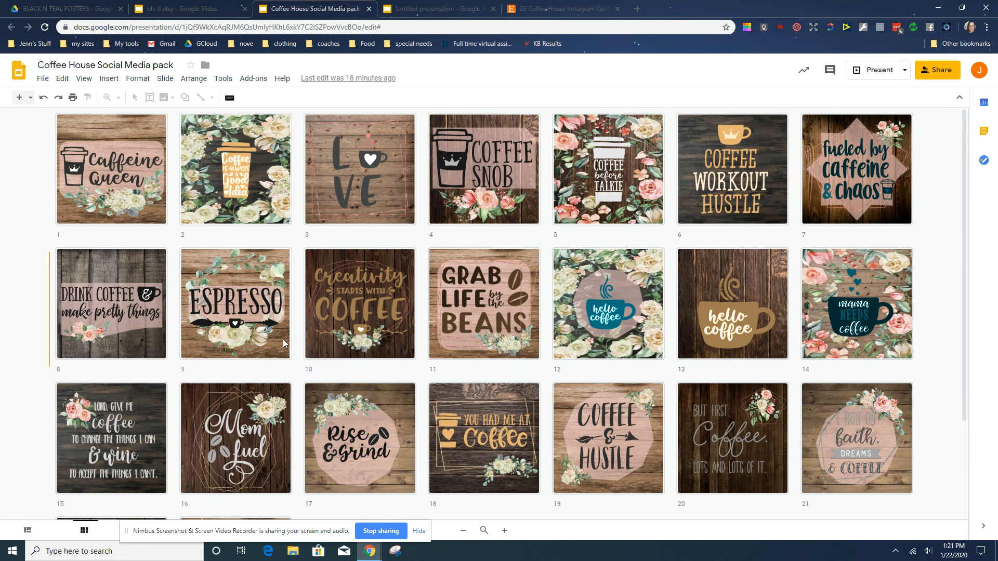
{"action": "scroll", "coordinate": [285, 347], "scroll_direction": "down", "scroll_amount": 3}
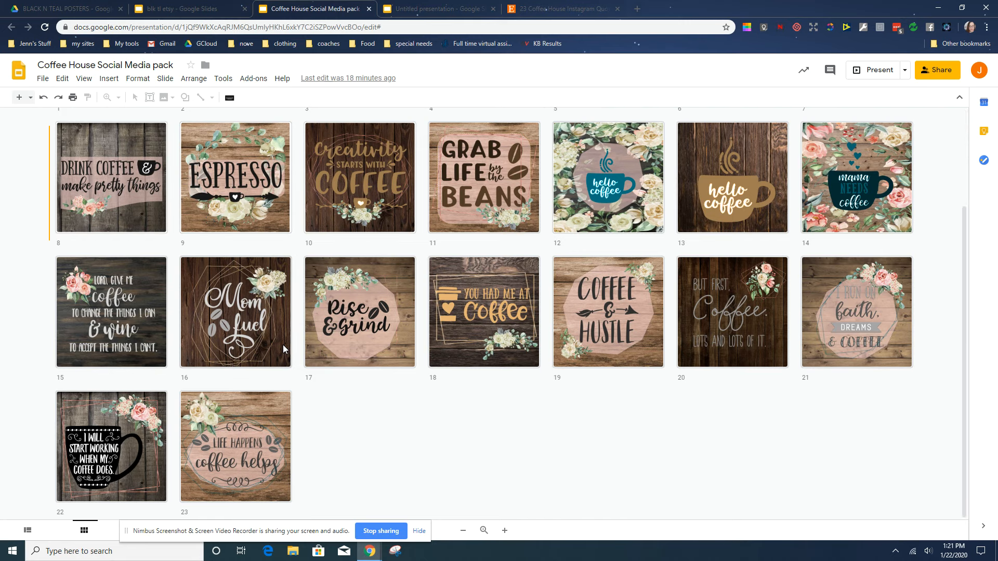
Return from the Coffee House Social Media pack to the Etsy listing and review its description, section, tags and materials.
{"action": "scroll", "coordinate": [282, 345], "scroll_direction": "up", "scroll_amount": 3}
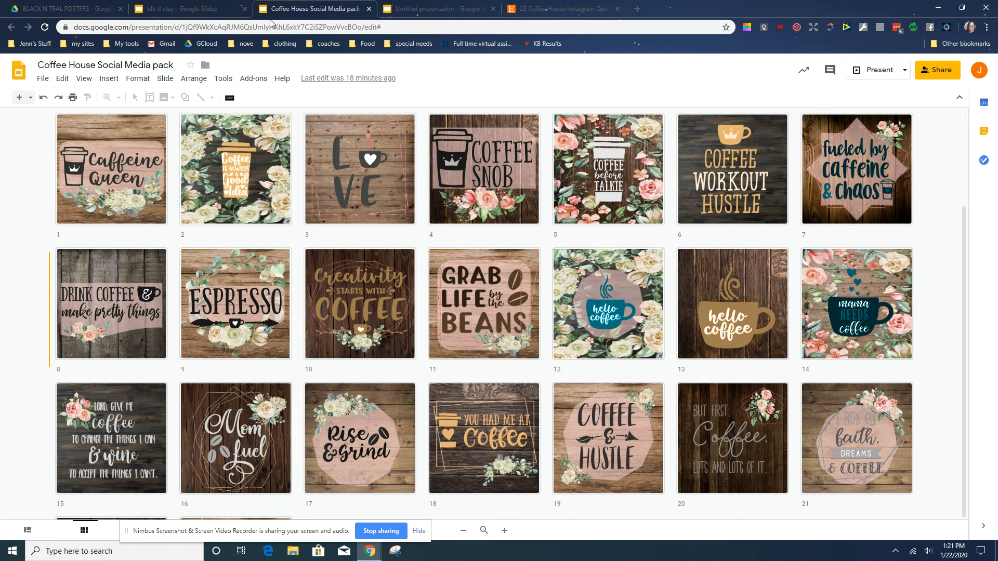
{"action": "left_click", "coordinate": [388, 6]}
{"action": "left_click", "coordinate": [541, 5]}
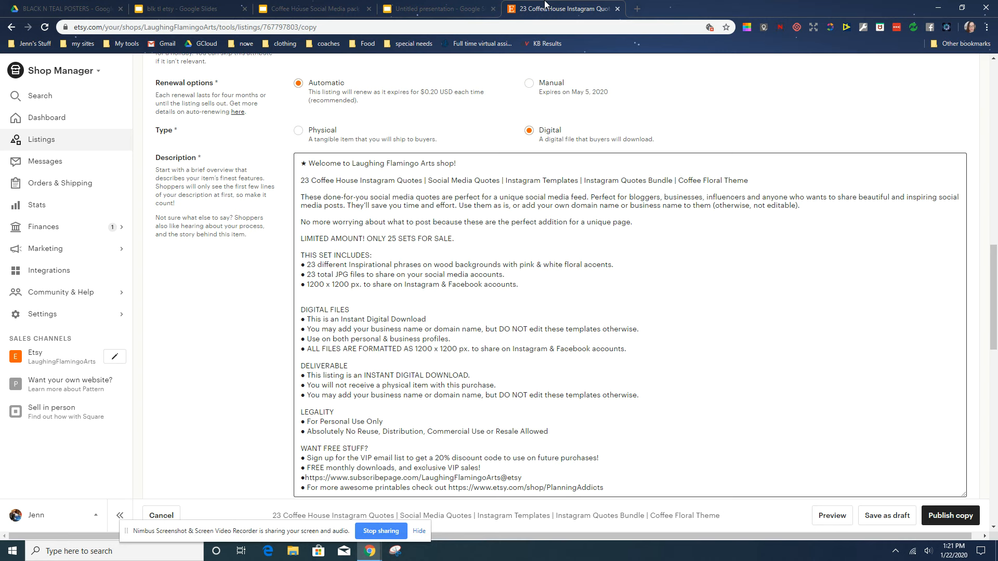
{"action": "left_click", "coordinate": [315, 275]}
{"action": "scroll", "coordinate": [420, 349], "scroll_direction": "down", "scroll_amount": 2}
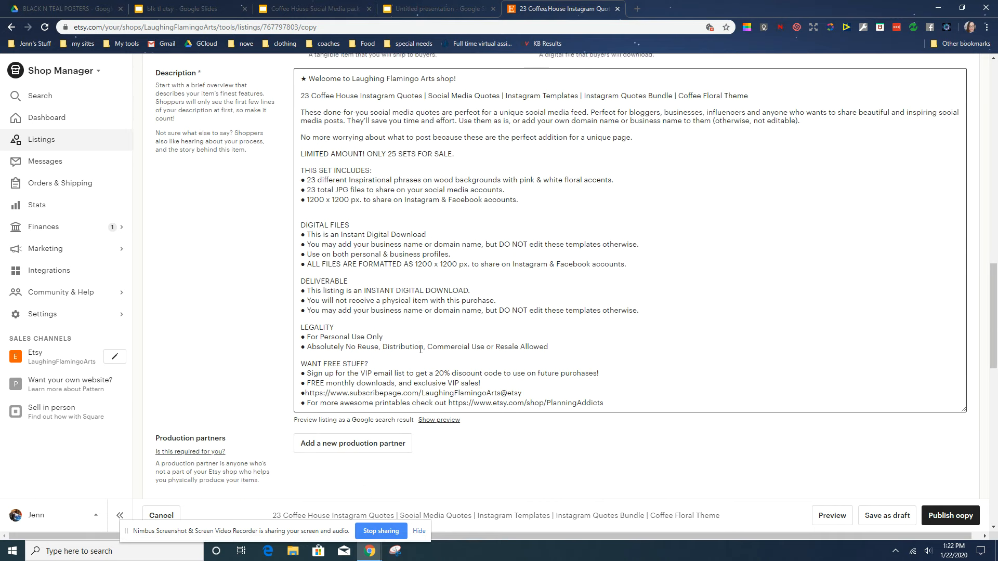
{"action": "scroll", "coordinate": [420, 349], "scroll_direction": "down", "scroll_amount": 3}
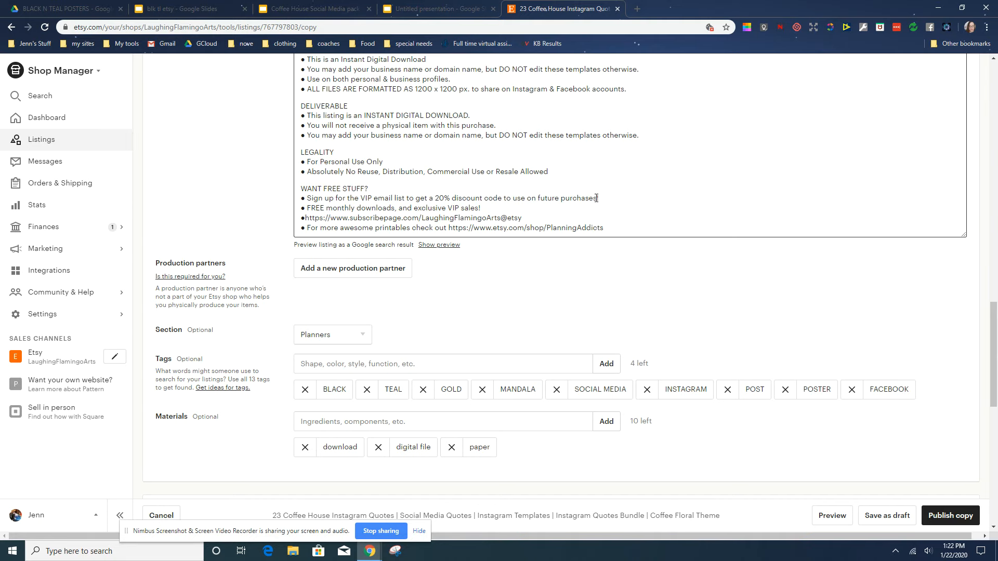
{"action": "scroll", "coordinate": [413, 296], "scroll_direction": "up", "scroll_amount": 5}
{"action": "scroll", "coordinate": [407, 295], "scroll_direction": "up", "scroll_amount": 2}
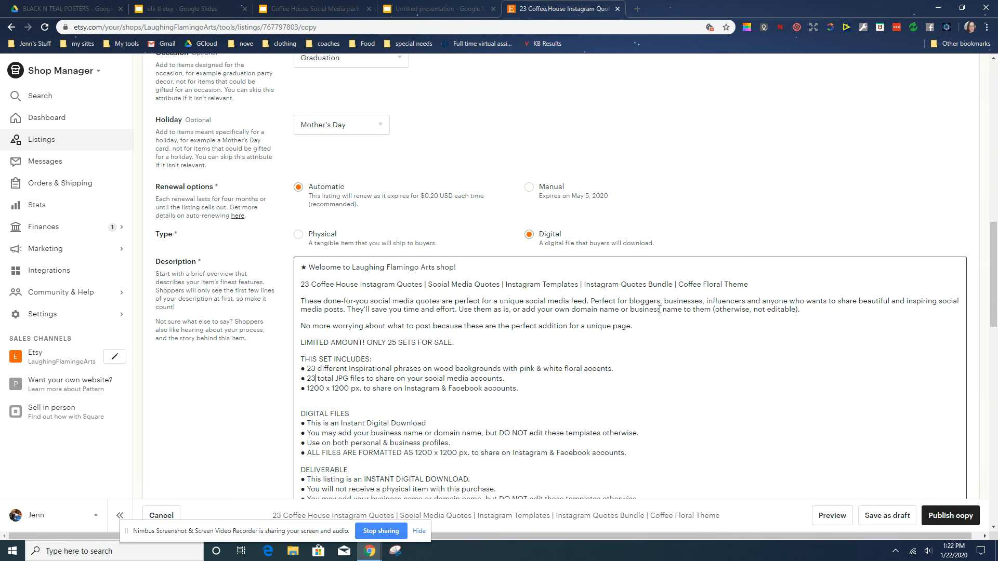
{"action": "scroll", "coordinate": [580, 316], "scroll_direction": "down", "scroll_amount": 4}
{"action": "scroll", "coordinate": [546, 312], "scroll_direction": "down", "scroll_amount": 4}
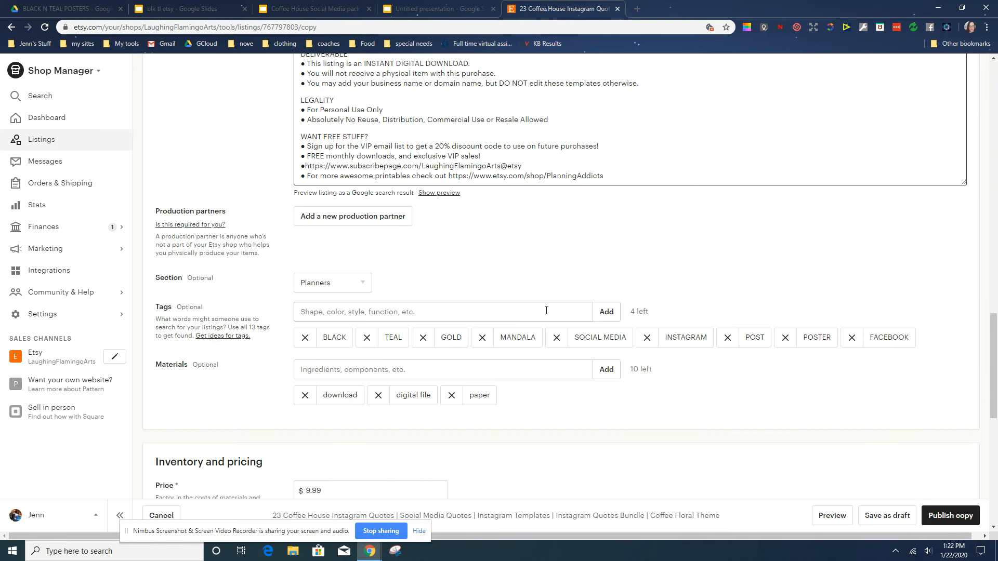
{"action": "scroll", "coordinate": [496, 272], "scroll_direction": "down", "scroll_amount": 3}
Insert "Do you love Coffee? Or, do you run a Coffee House or Bar?" before "These done-for-you social media quotes" in the description.
{"action": "scroll", "coordinate": [490, 274], "scroll_direction": "up", "scroll_amount": 5}
{"action": "scroll", "coordinate": [491, 274], "scroll_direction": "up", "scroll_amount": 6}
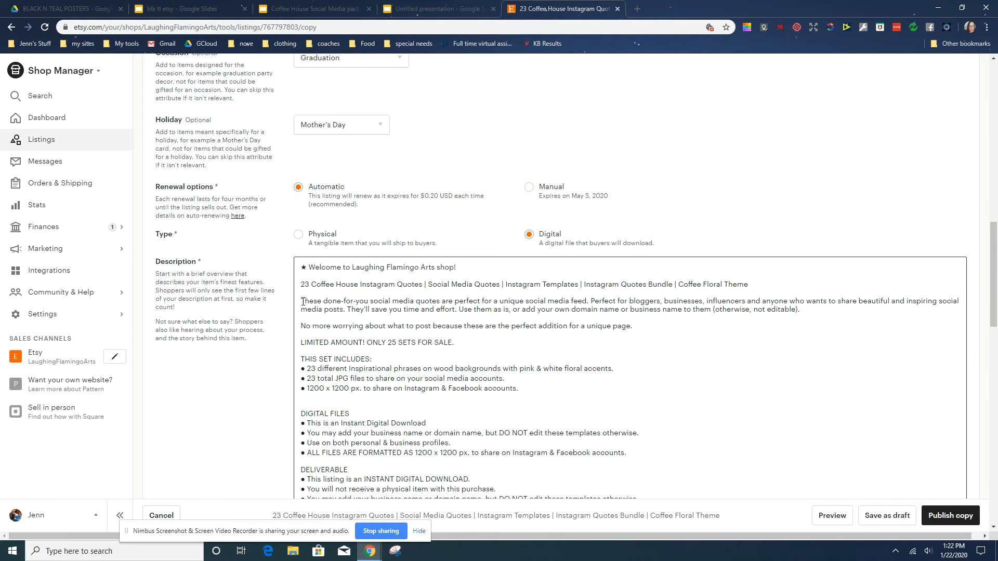
{"action": "type", "text": "Do you love"}
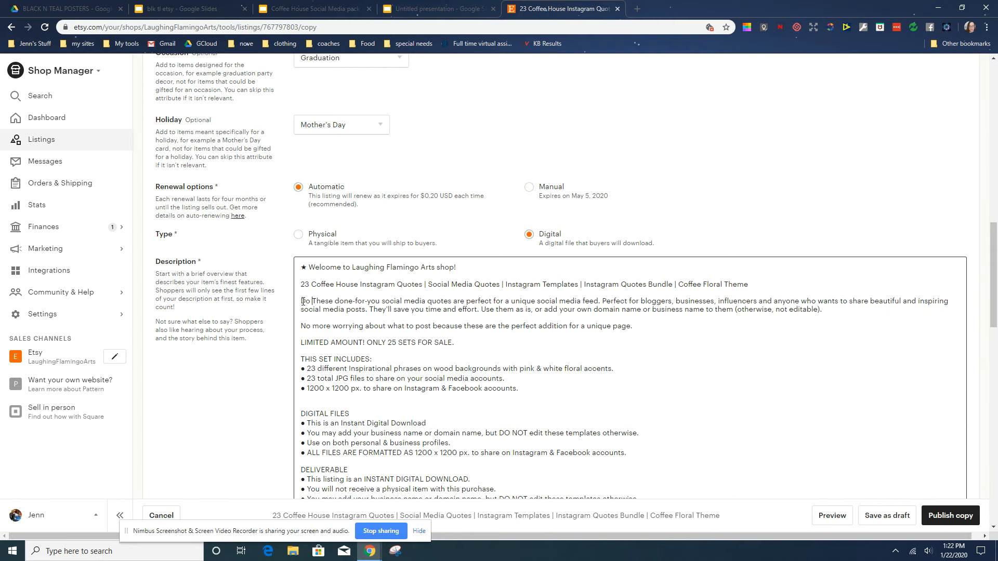
{"action": "type", "text": " Coffee?"}
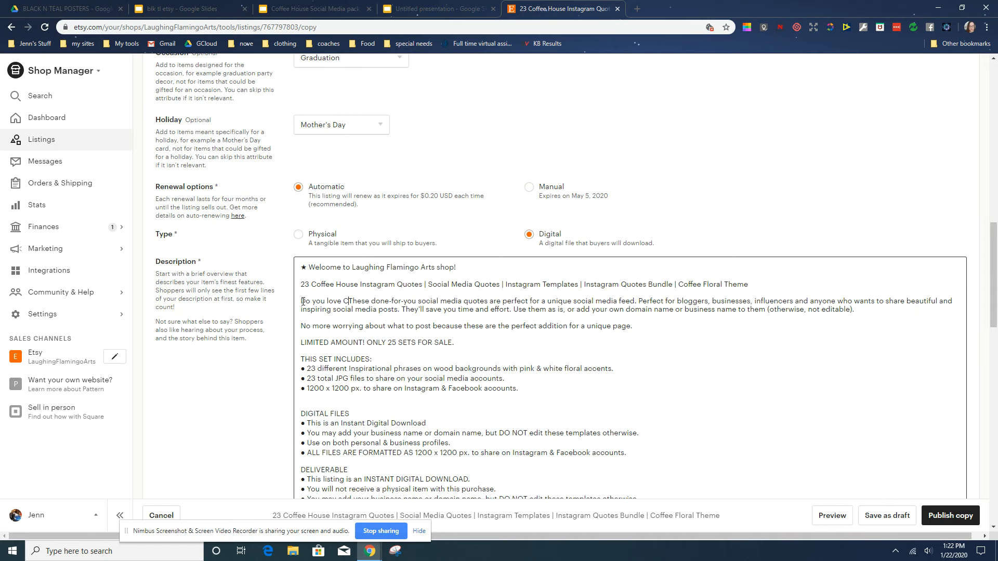
{"action": "type", "text": " Or, do y"}
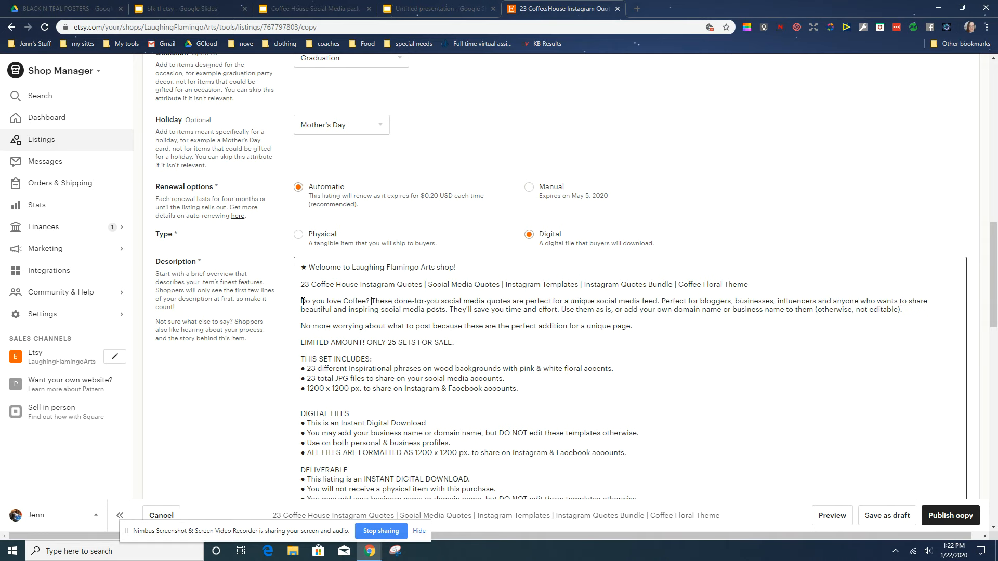
{"action": "type", "text": "ou run a Cof"}
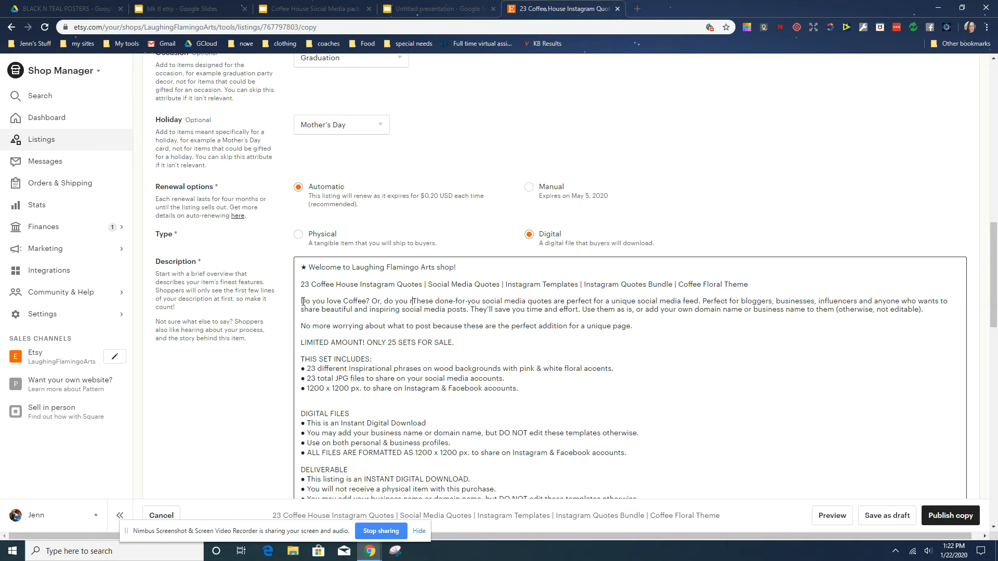
{"action": "type", "text": "fe"}
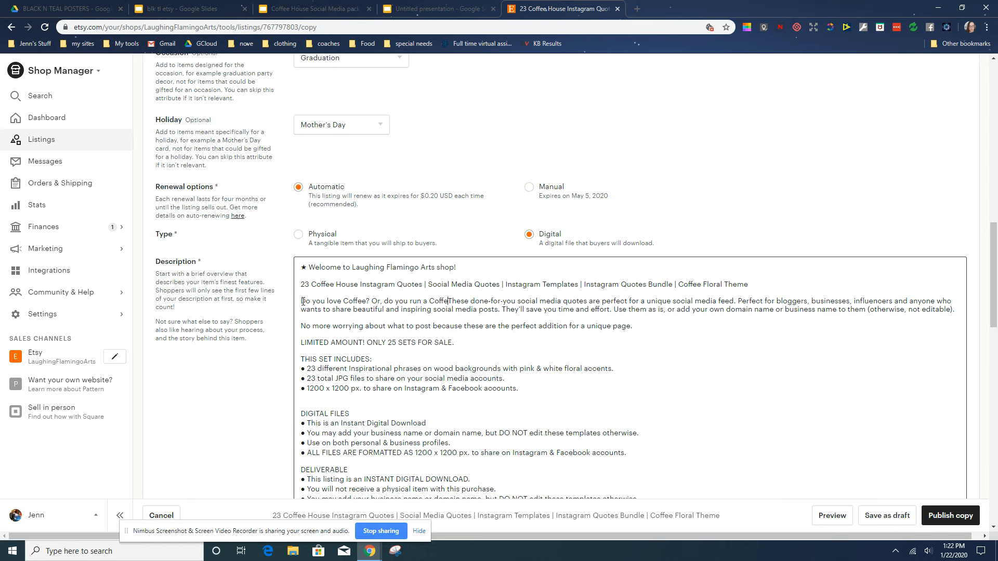
{"action": "type", "text": "e House or "}
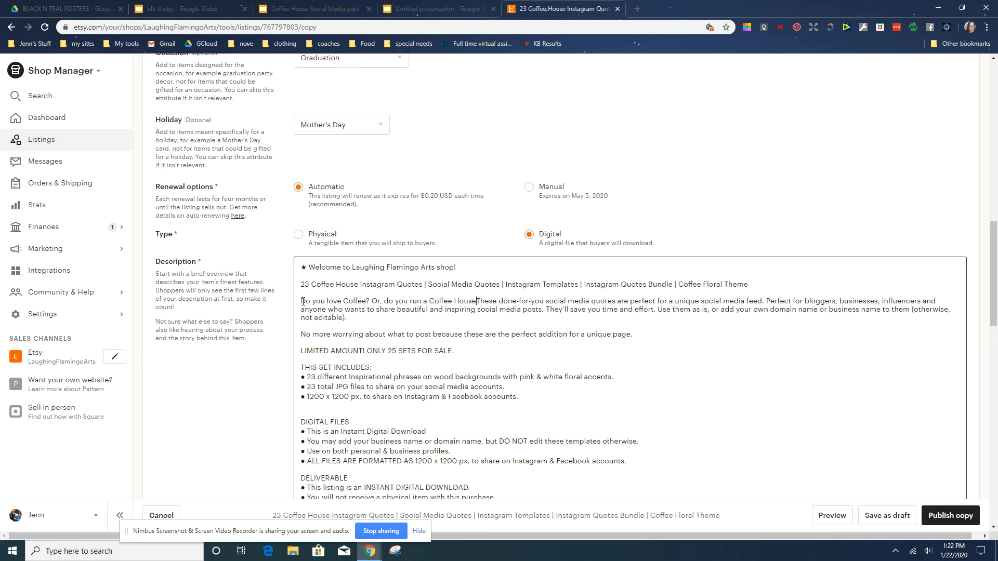
{"action": "type", "text": "Bar?"}
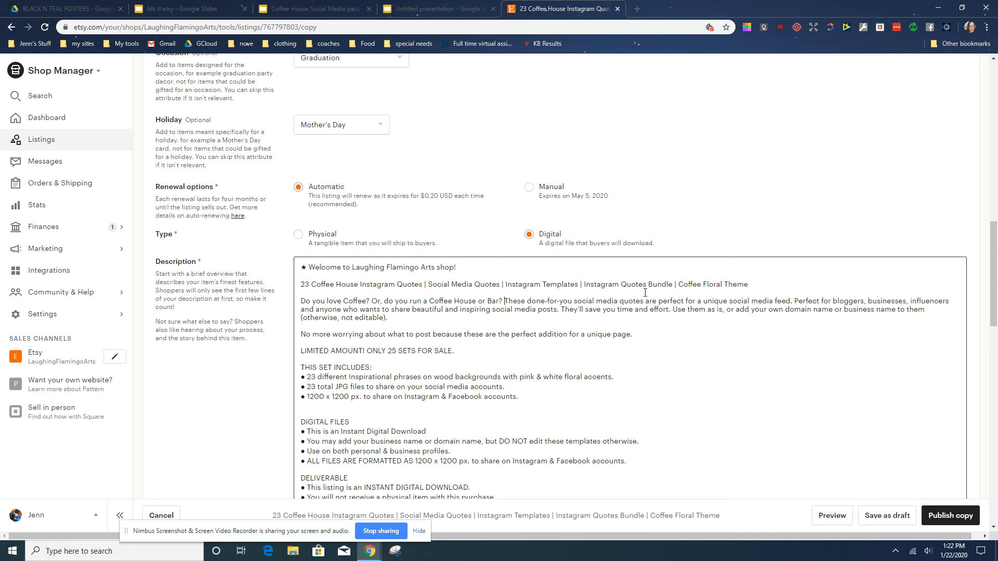
Change the listing's shop section to Social Posts.
{"action": "scroll", "coordinate": [645, 292], "scroll_direction": "down", "scroll_amount": 14}
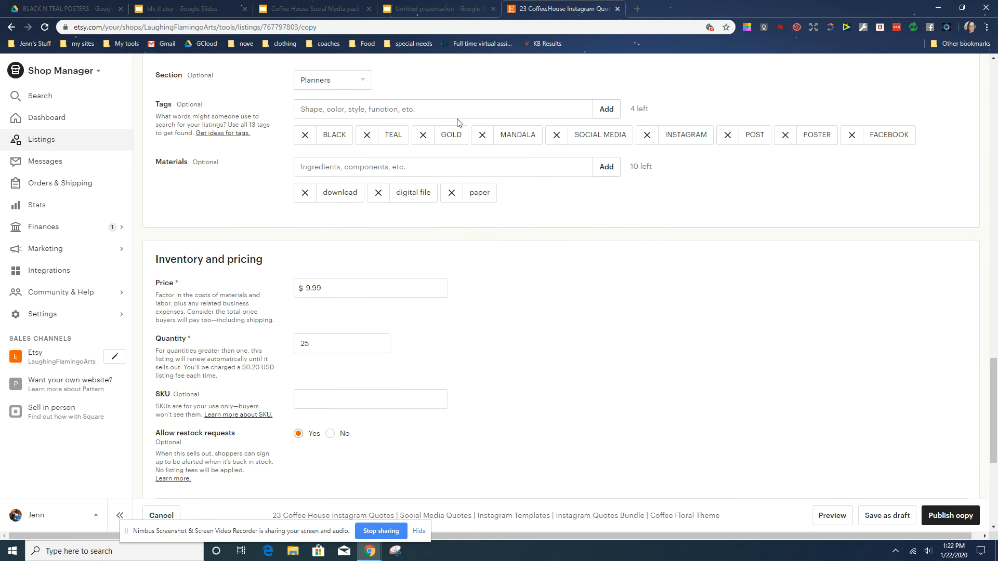
{"action": "scroll", "coordinate": [335, 177], "scroll_direction": "up", "scroll_amount": 2}
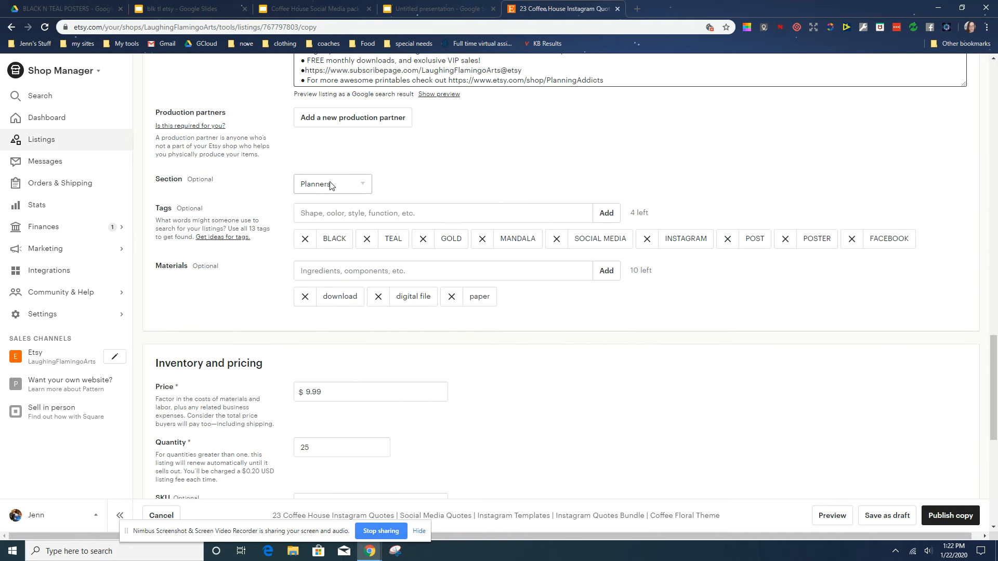
{"action": "left_click", "coordinate": [331, 186]}
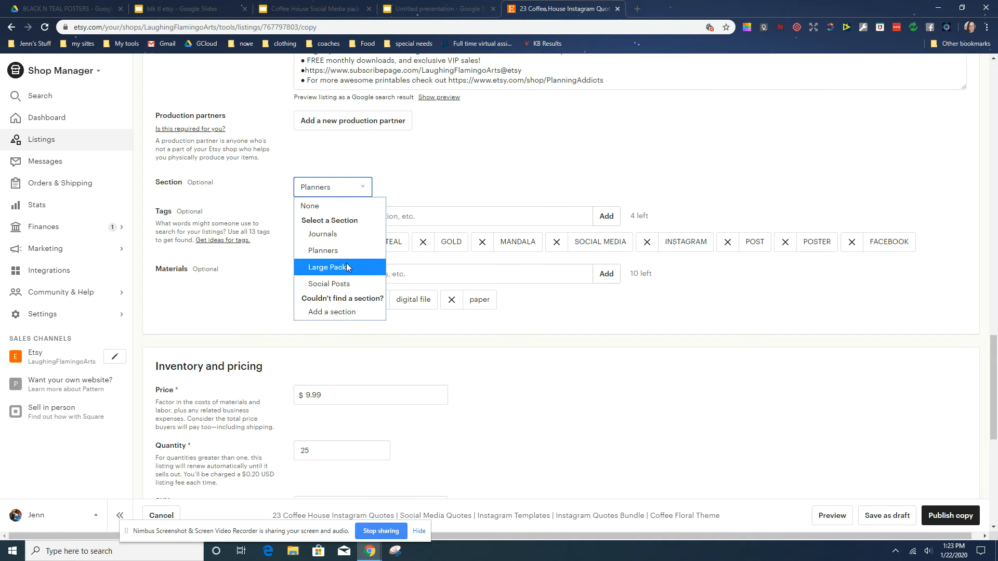
{"action": "left_click", "coordinate": [351, 285]}
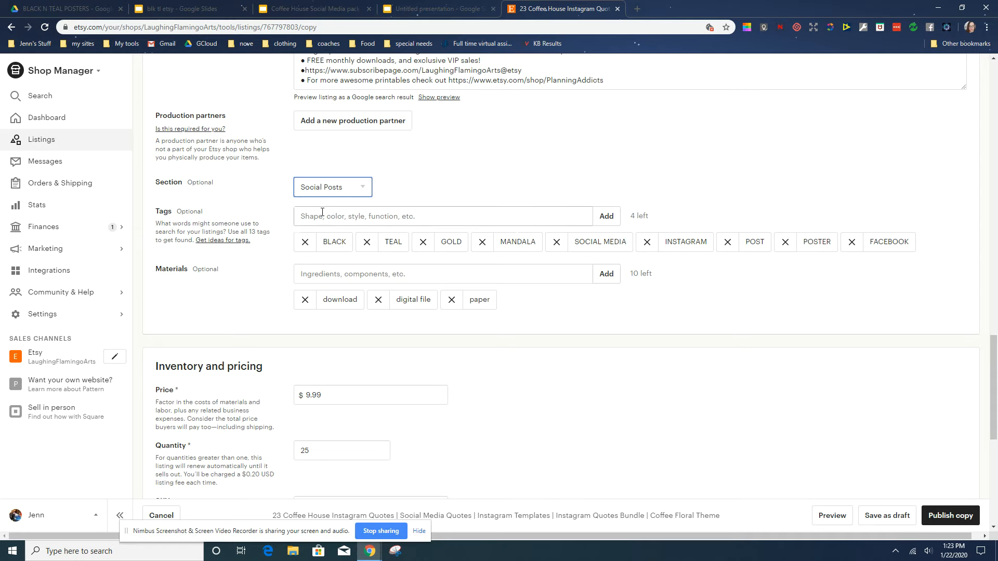
Remove the BLACK, TEAL and MANDALA tags from the listing.
{"action": "left_click", "coordinate": [304, 243]}
{"action": "left_click", "coordinate": [303, 242]}
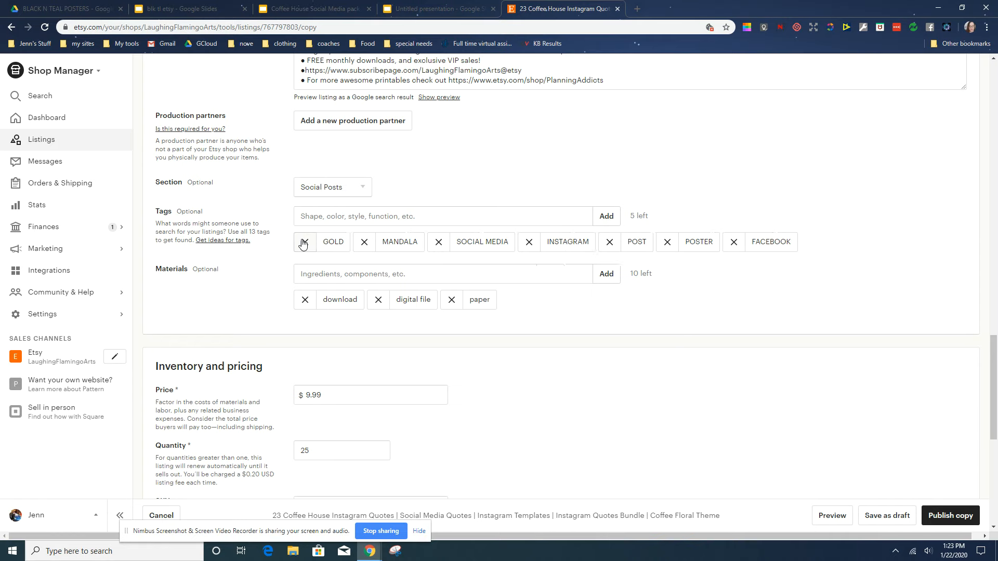
{"action": "left_click", "coordinate": [364, 243]}
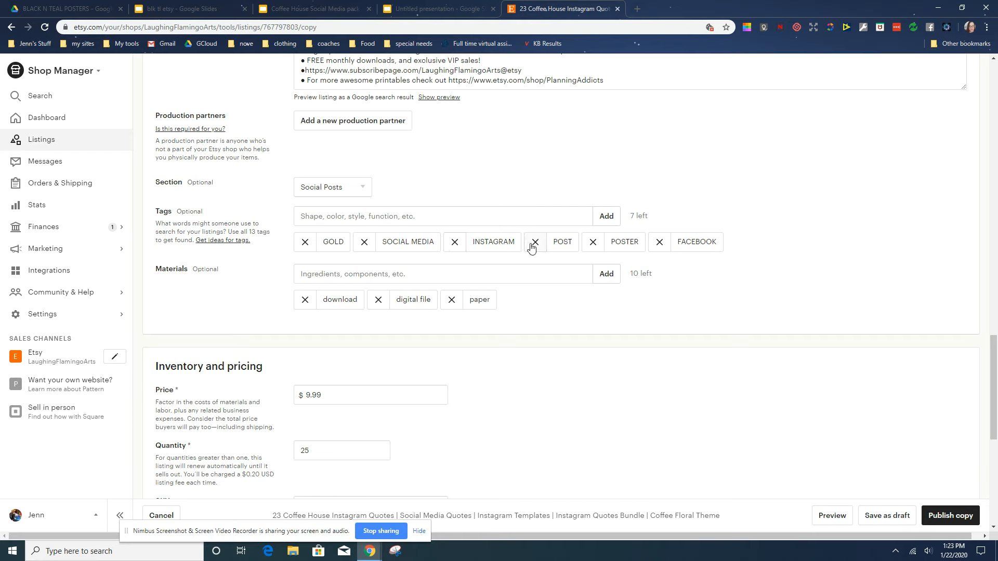
Add the tags wood, brown, pink, floral, coffee and business to the listing.
{"action": "left_click", "coordinate": [426, 215]}
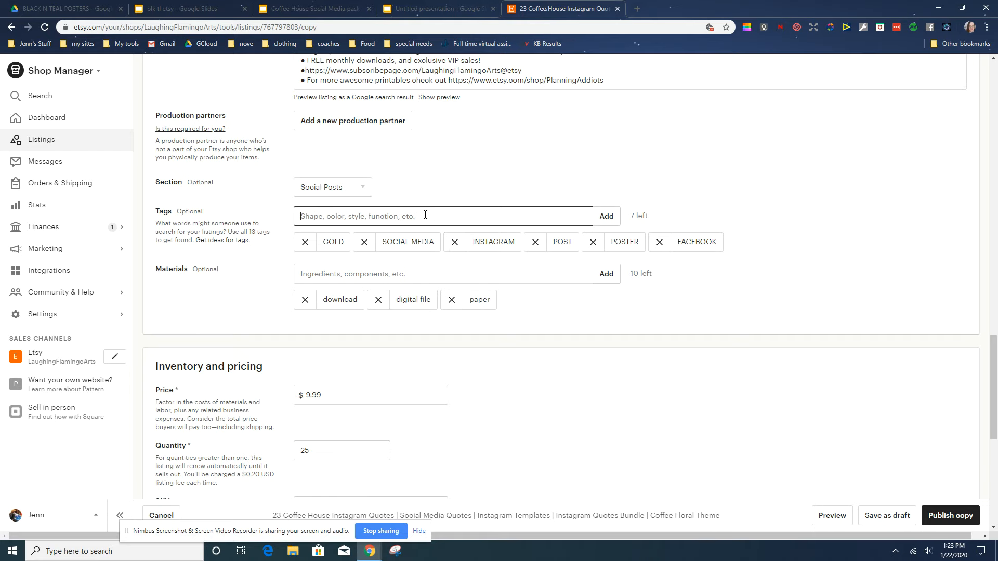
{"action": "type", "text": "wood, brown, pink, floral"}
{"action": "type", "text": " coff"}
{"action": "key", "text": "BackSpace"}
{"action": "key", "text": "BackSpace"}
{"action": "key", "text": "BackSpace"}
{"action": "type", "text": "coffee"}
{"action": "type", "text": ", business"}
{"action": "key", "text": "BackSpace"}
{"action": "left_click", "coordinate": [602, 218]}
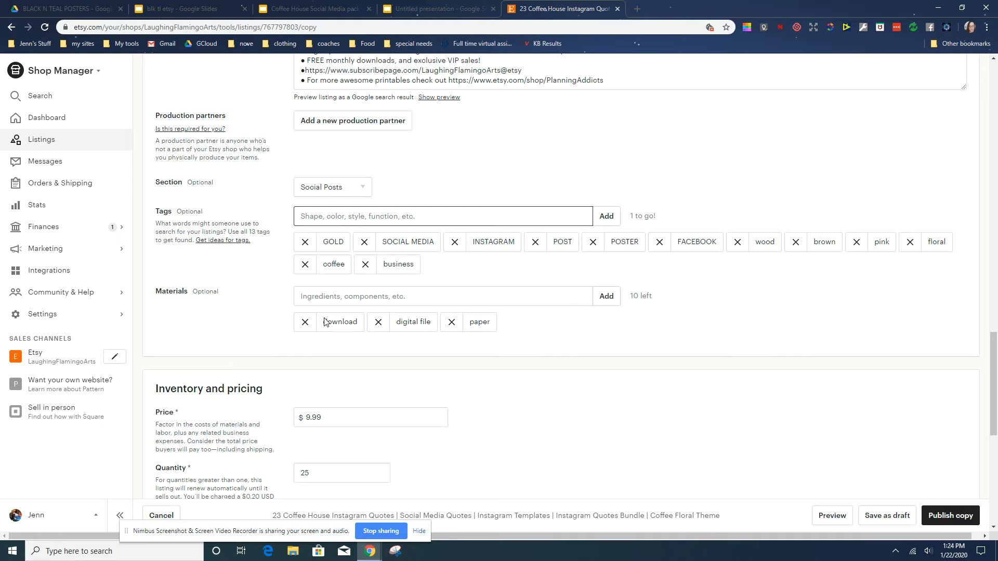
Add JPG to the listing's materials.
{"action": "left_click", "coordinate": [462, 297]}
{"action": "type", "text": "JPG"}
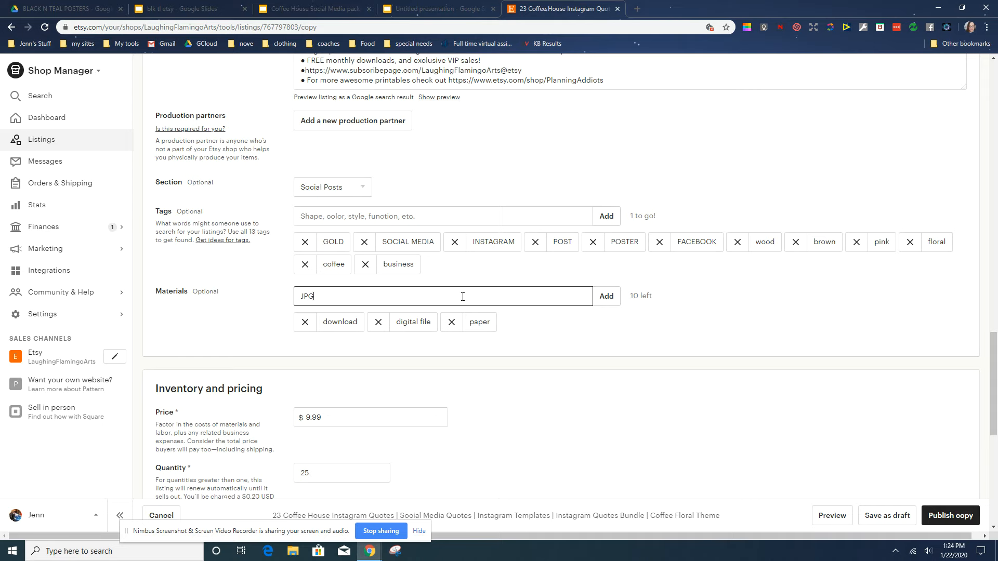
{"action": "left_click", "coordinate": [606, 296]}
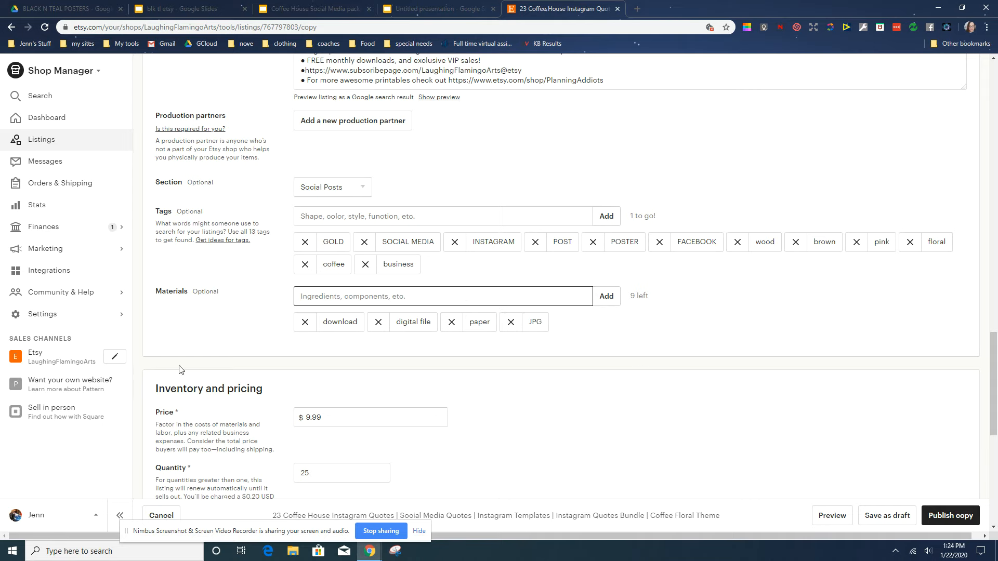
Go to the Social Media Posters folder in Google Drive and close the three open Google Slides presentations.
{"action": "scroll", "coordinate": [231, 348], "scroll_direction": "down", "scroll_amount": 1}
{"action": "scroll", "coordinate": [231, 349], "scroll_direction": "down", "scroll_amount": 2}
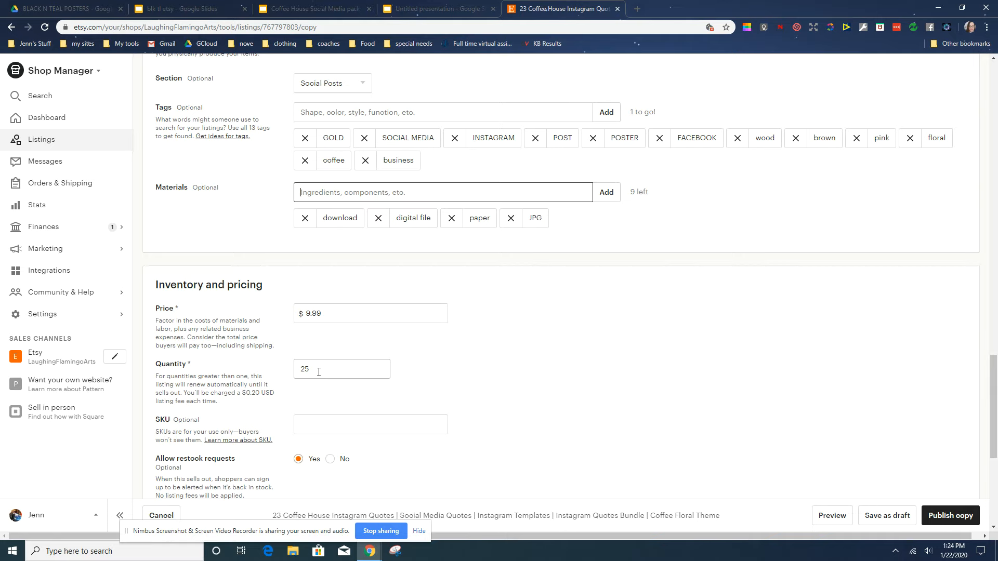
{"action": "scroll", "coordinate": [500, 359], "scroll_direction": "down", "scroll_amount": 5}
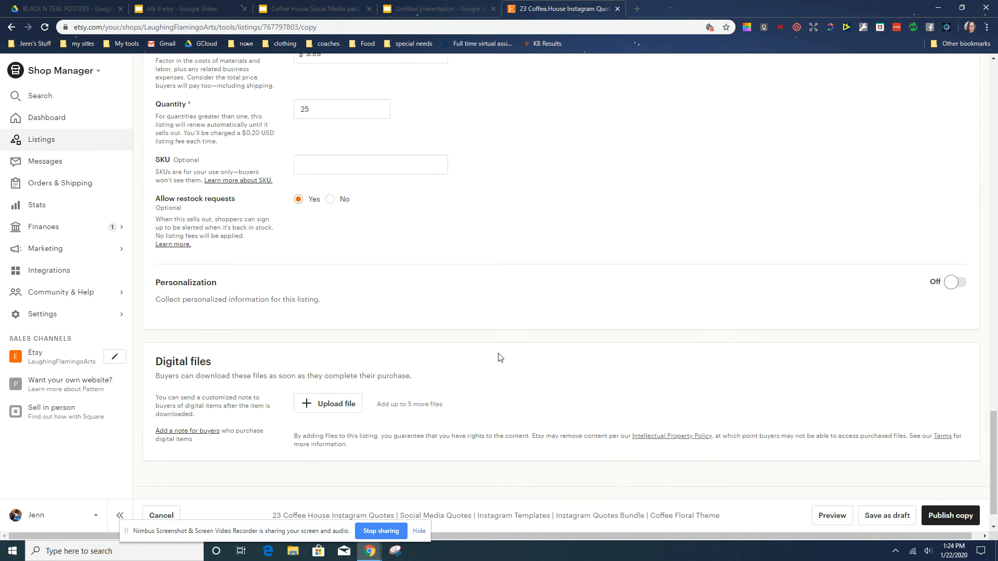
{"action": "scroll", "coordinate": [498, 358], "scroll_direction": "down", "scroll_amount": 1}
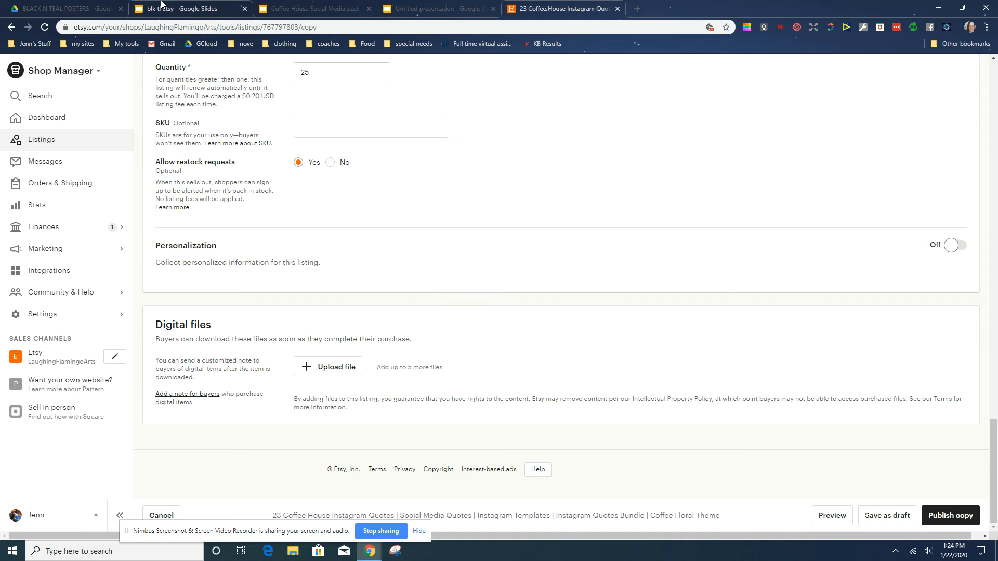
{"action": "left_click", "coordinate": [96, 8]}
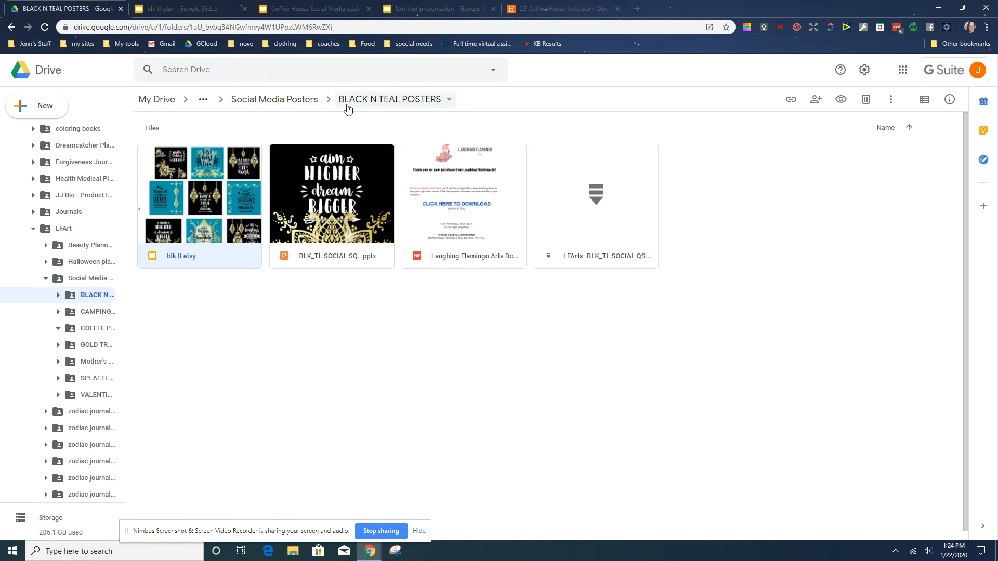
{"action": "left_click", "coordinate": [245, 9]}
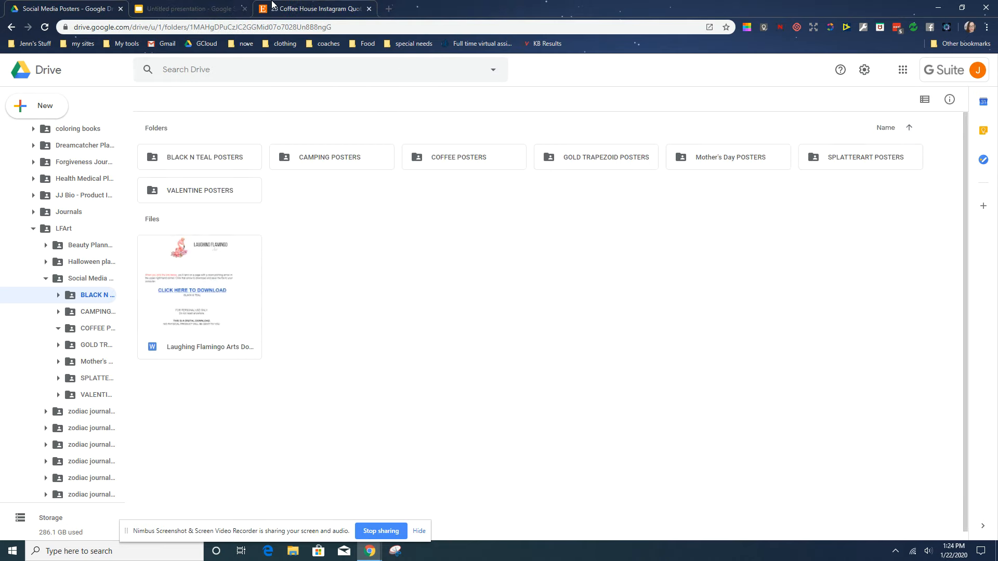
{"action": "left_click", "coordinate": [236, 9]}
{"action": "left_click", "coordinate": [245, 9]}
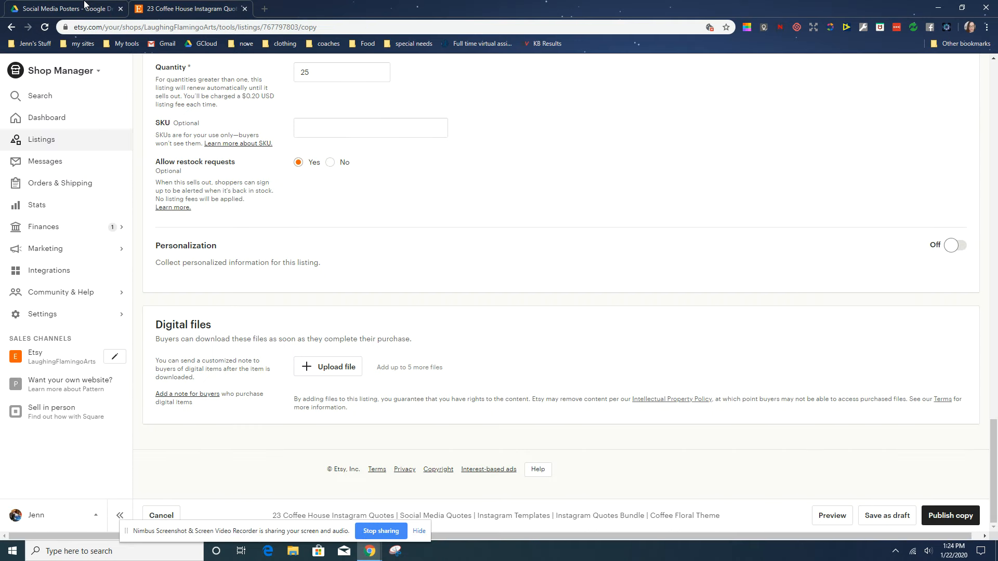
Download the Laughing Flamingo Arts PDF from the COFFEE POSTERS folder in Google Drive, then return to the Etsy listing.
{"action": "left_click", "coordinate": [78, 9]}
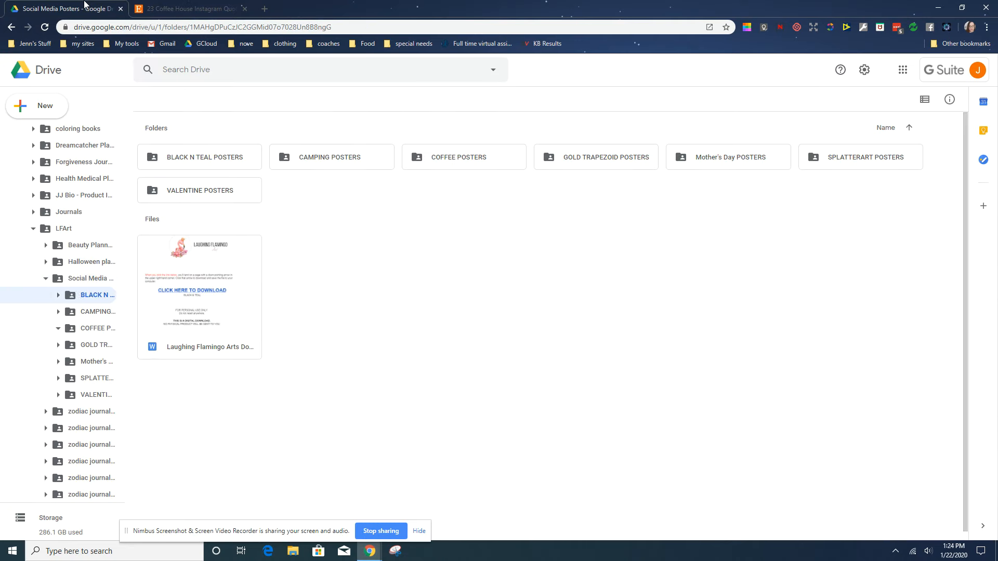
{"action": "left_click", "coordinate": [472, 158]}
{"action": "double_click", "coordinate": [471, 157]}
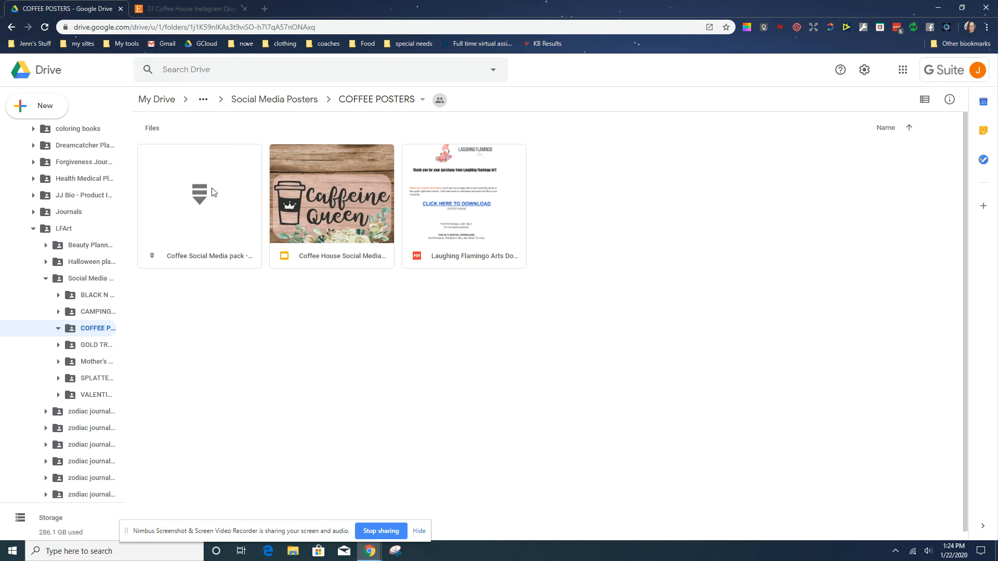
{"action": "right_click", "coordinate": [507, 178]}
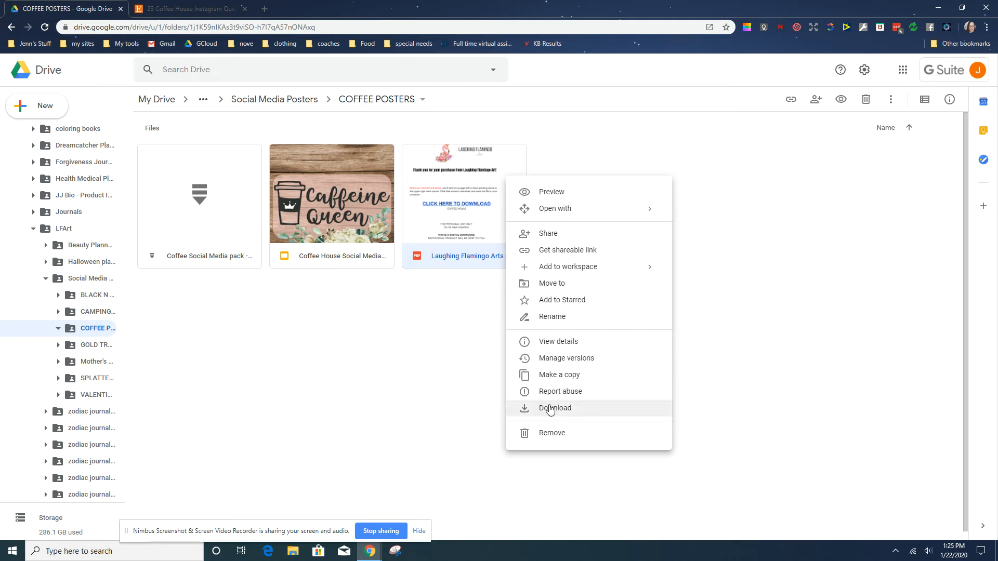
{"action": "left_click", "coordinate": [551, 409]}
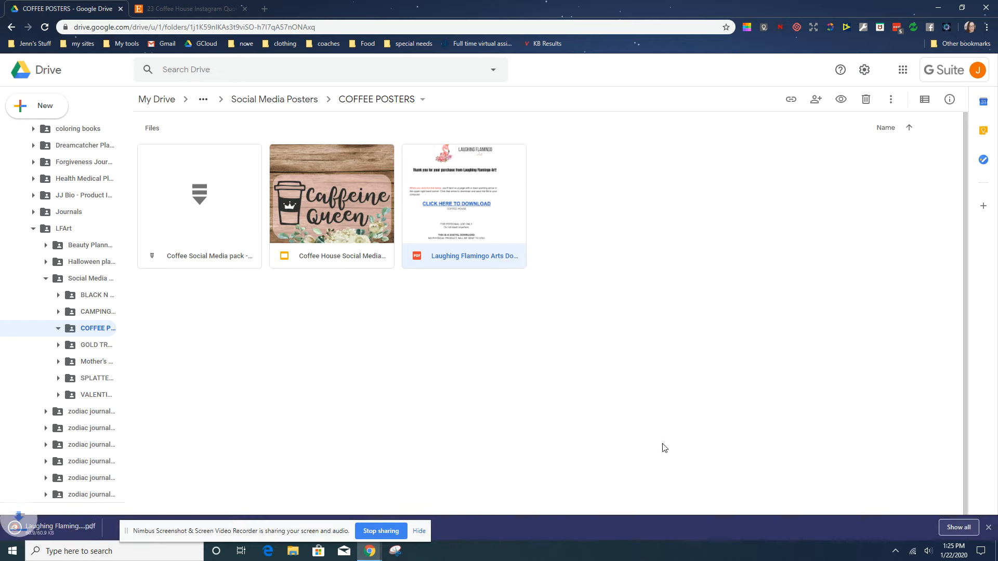
{"action": "left_click", "coordinate": [198, 8]}
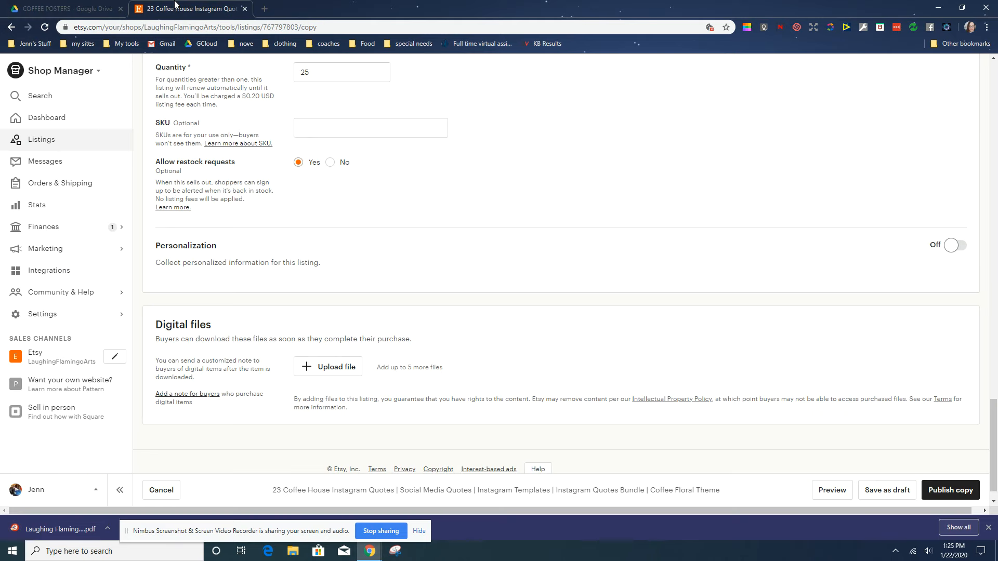
Try to upload the Coffee Social Media pack and the Laughing Flamingo Arts Downloads (4) PDF as the listing's digital files.
{"action": "left_click", "coordinate": [339, 372]}
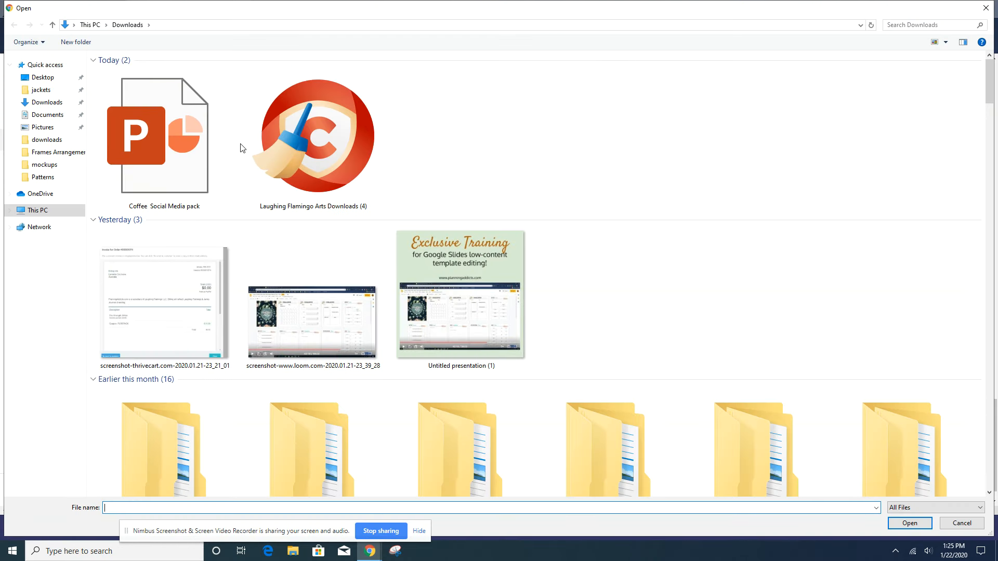
{"action": "left_click", "coordinate": [172, 110]}
{"action": "double_click", "coordinate": [172, 111]}
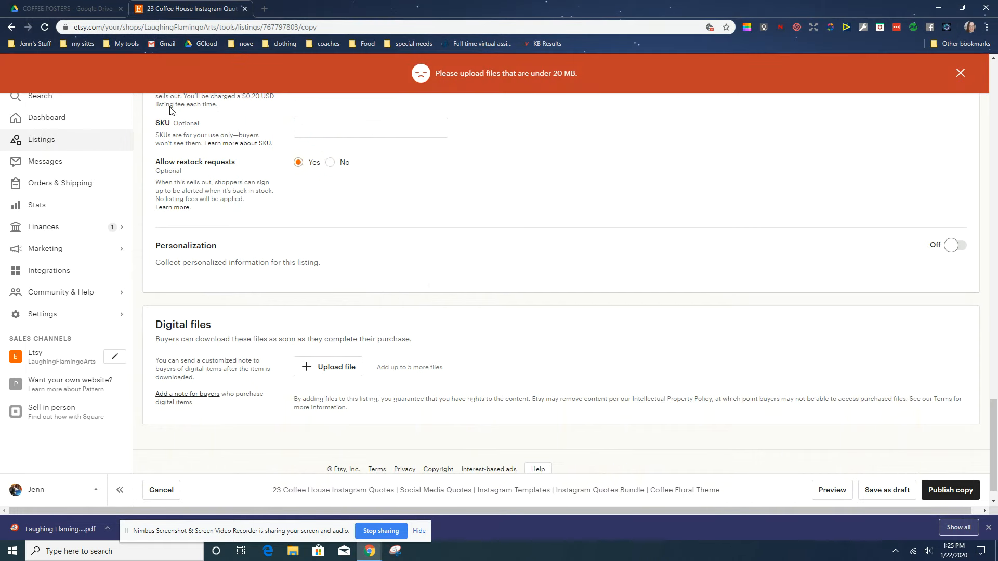
{"action": "left_click", "coordinate": [325, 369]}
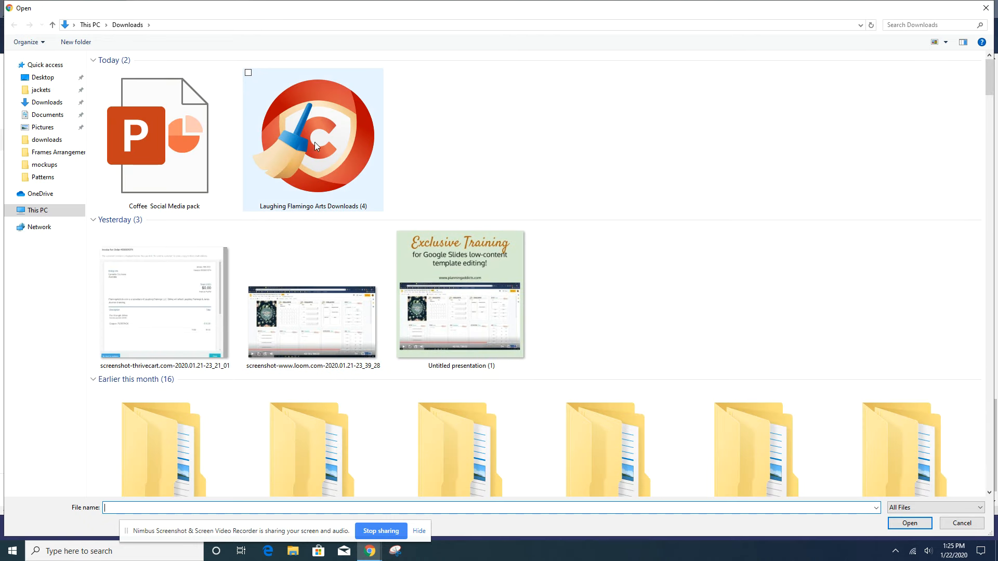
{"action": "double_click", "coordinate": [316, 138]}
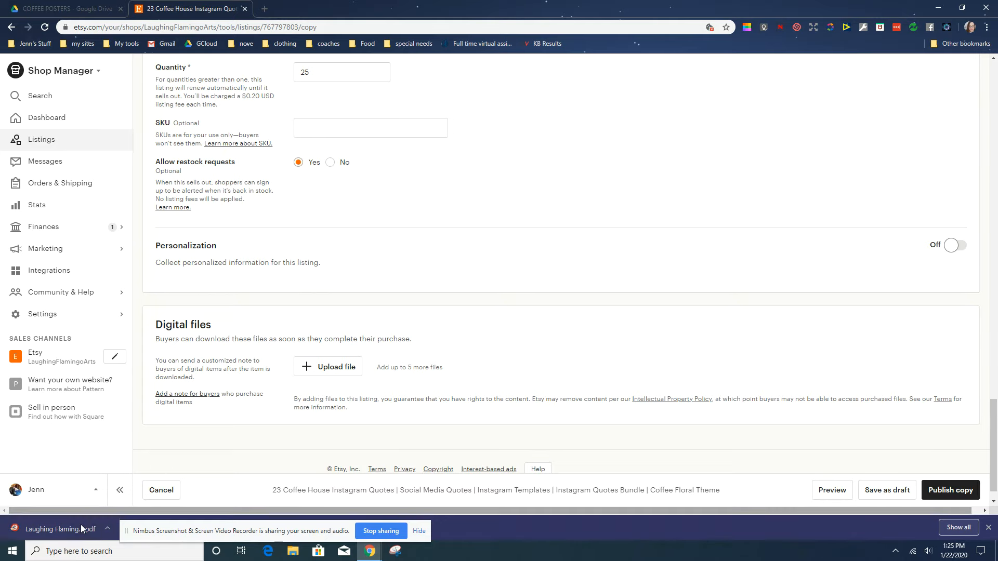
Show the downloaded Laughing Flamingo Arts PDF in the Downloads folder and rename it as LFArts Coffee House Social Posts.
{"action": "left_click", "coordinate": [108, 530]}
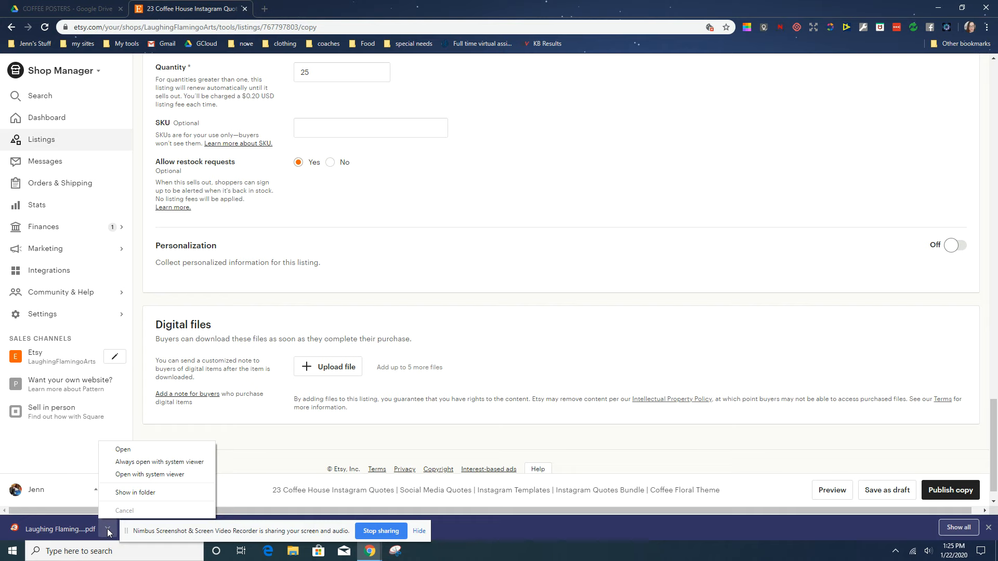
{"action": "left_click", "coordinate": [136, 492]}
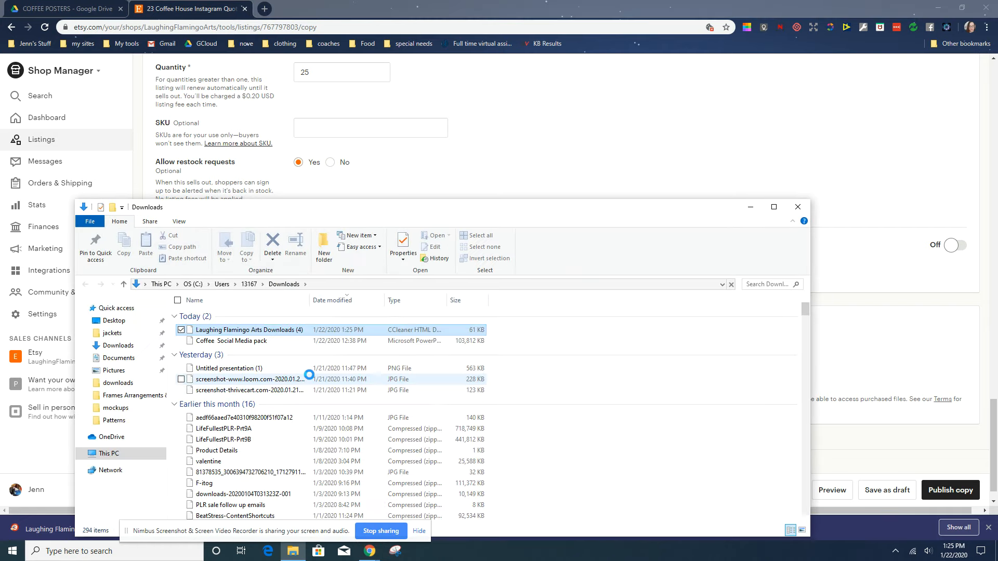
{"action": "left_click", "coordinate": [122, 347]}
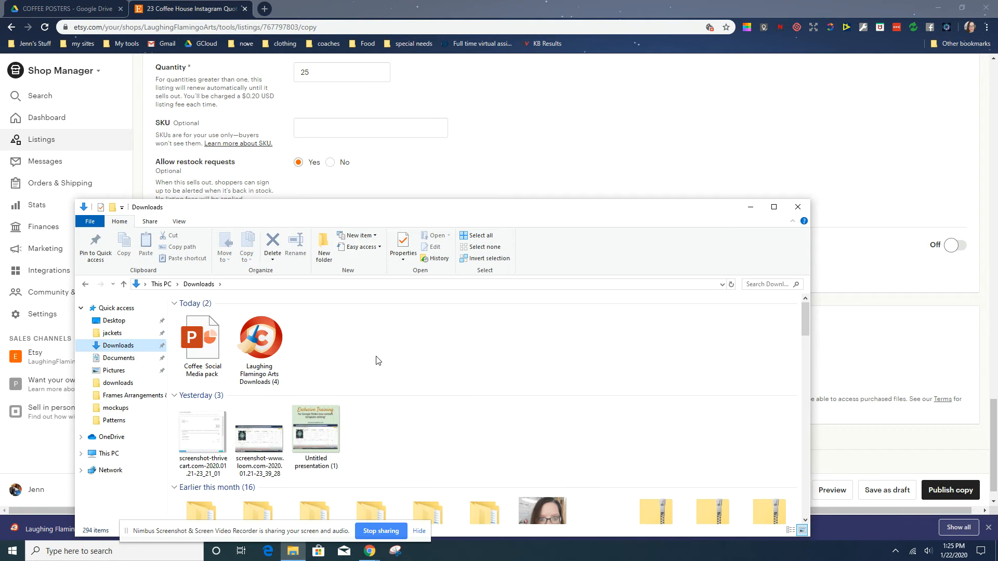
{"action": "left_click", "coordinate": [275, 345]}
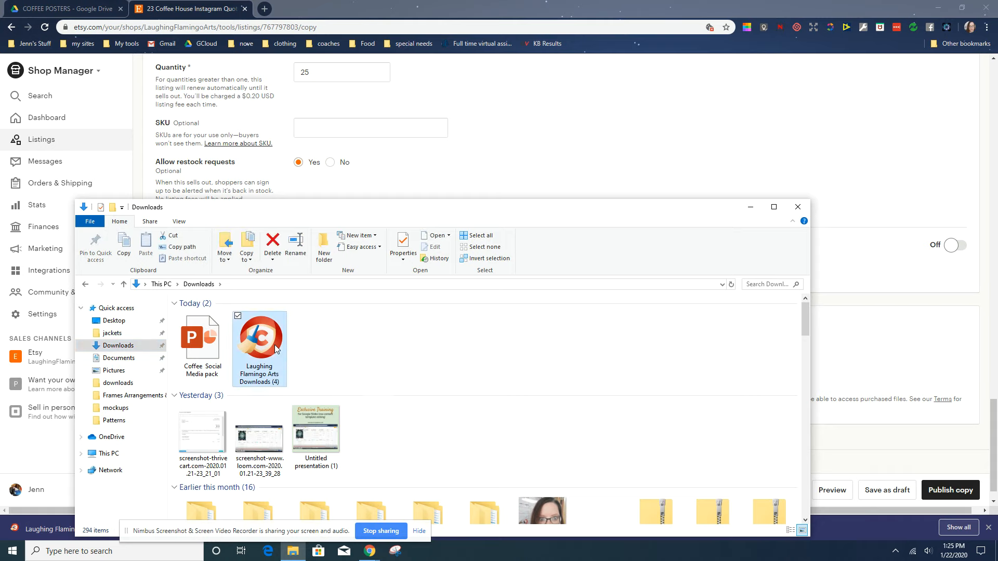
{"action": "right_click", "coordinate": [275, 344]}
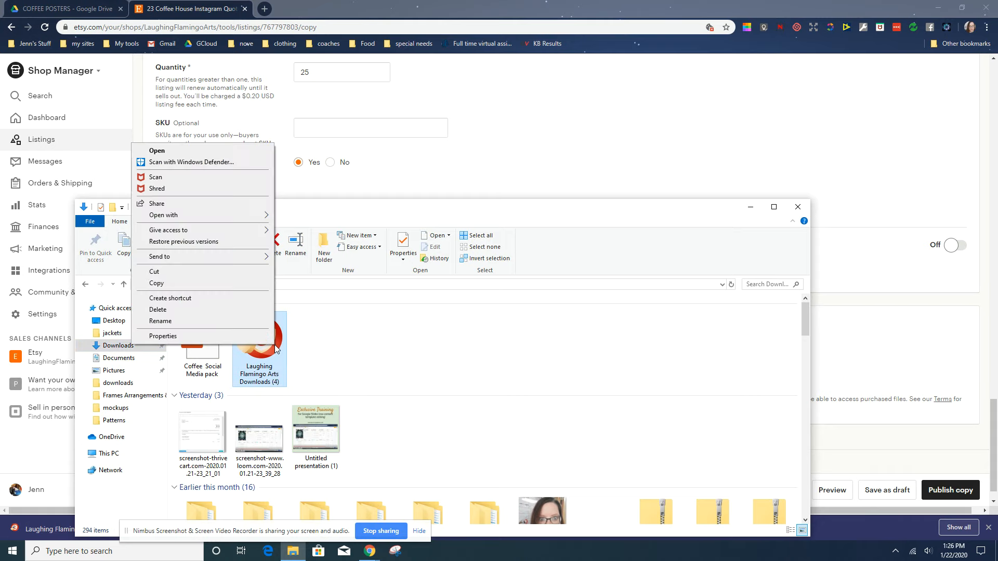
{"action": "left_click", "coordinate": [238, 319]}
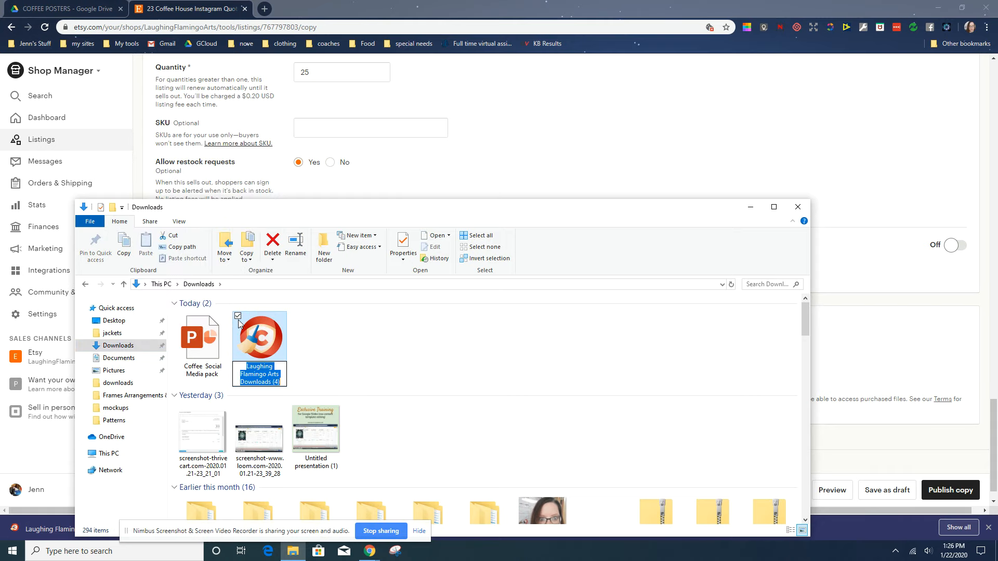
{"action": "type", "text": "LFA"}
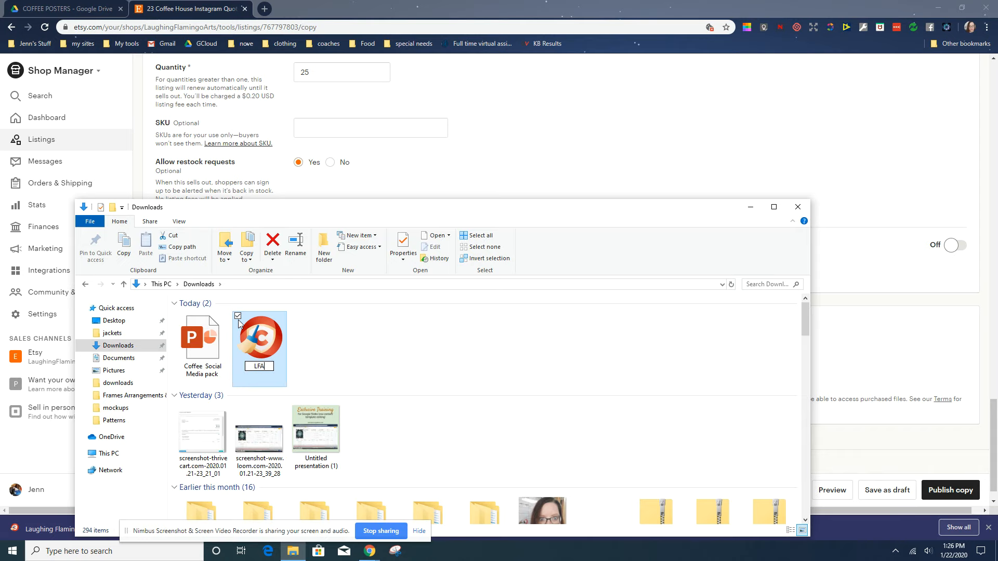
{"action": "type", "text": "rts Coffee House"}
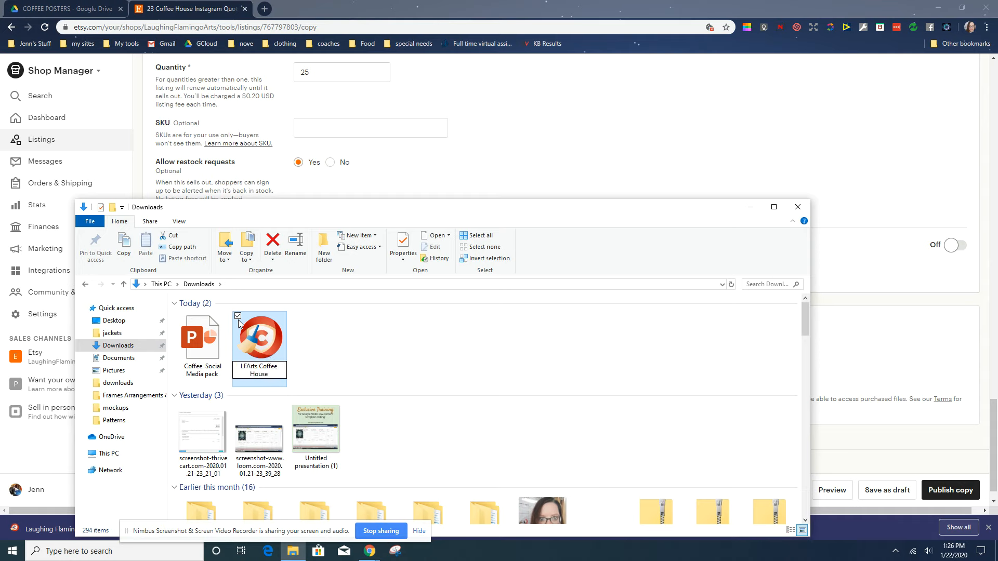
{"action": "type", "text": " Social Posts"}
{"action": "key", "text": "Return"}
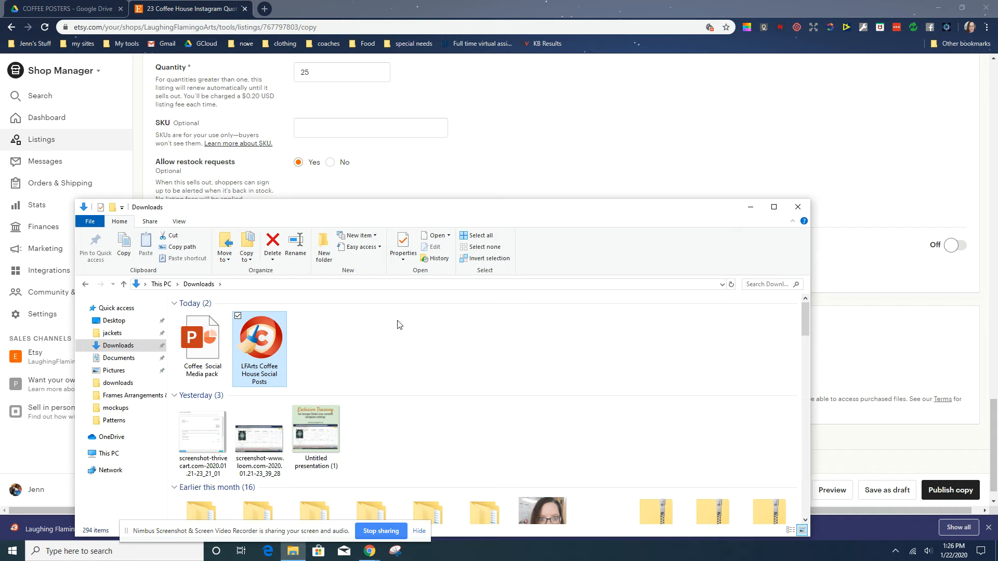
Close the Downloads folder window and upload the LFArts Coffee House Social Posts PDF to the listing's digital files.
{"action": "left_click", "coordinate": [797, 207]}
{"action": "left_click", "coordinate": [337, 364]}
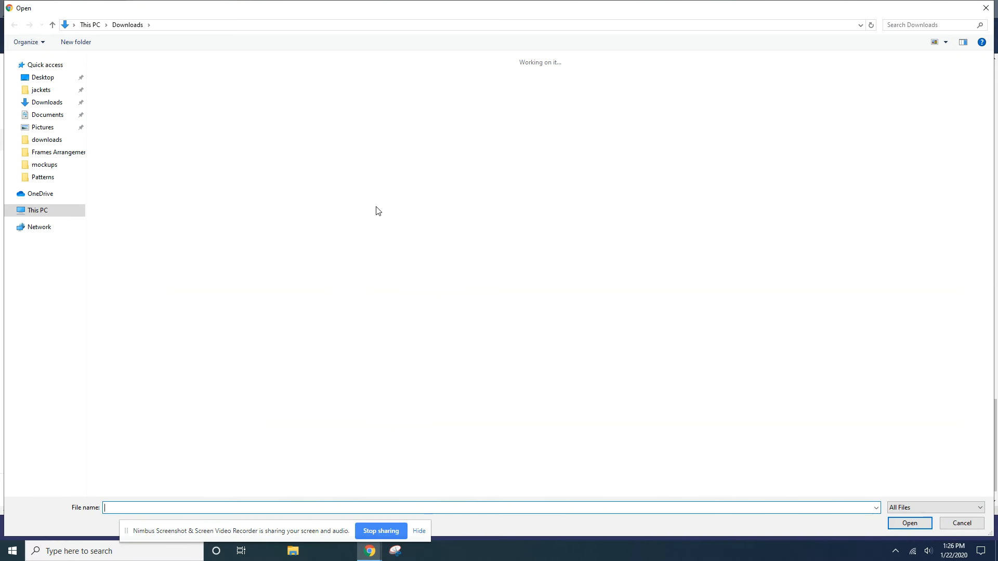
{"action": "double_click", "coordinate": [334, 135]}
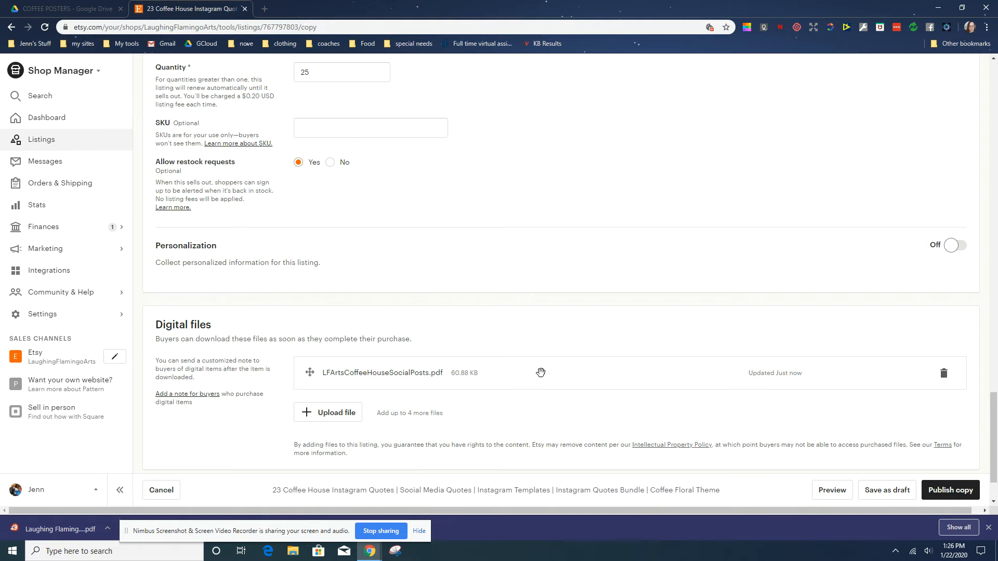
Review the Laughing Flamingo Arts PDF in Google Drive's COFFEE POSTERS folder, close its preview and go back to the Social Media Posters folder.
{"action": "left_click", "coordinate": [99, 8]}
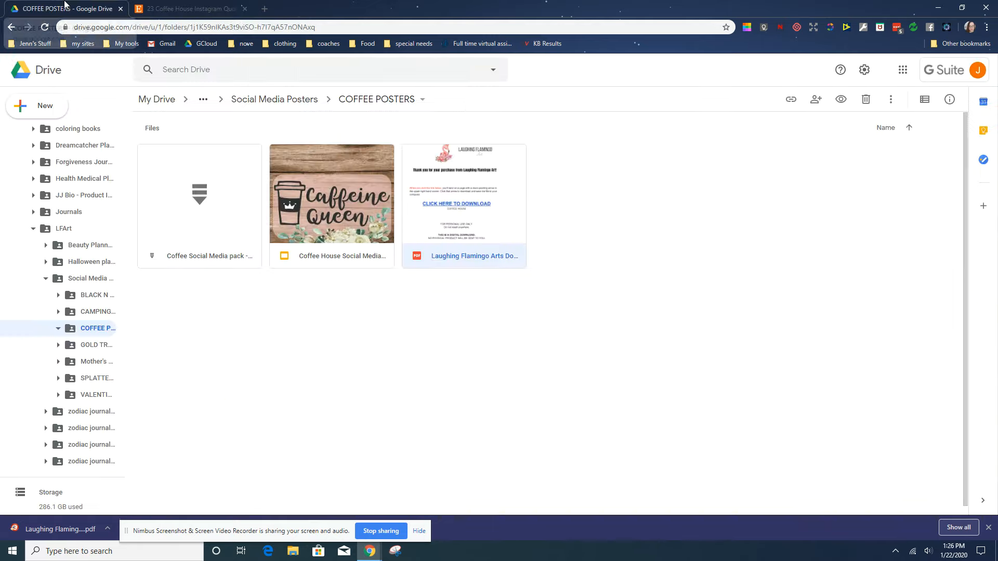
{"action": "double_click", "coordinate": [498, 183]}
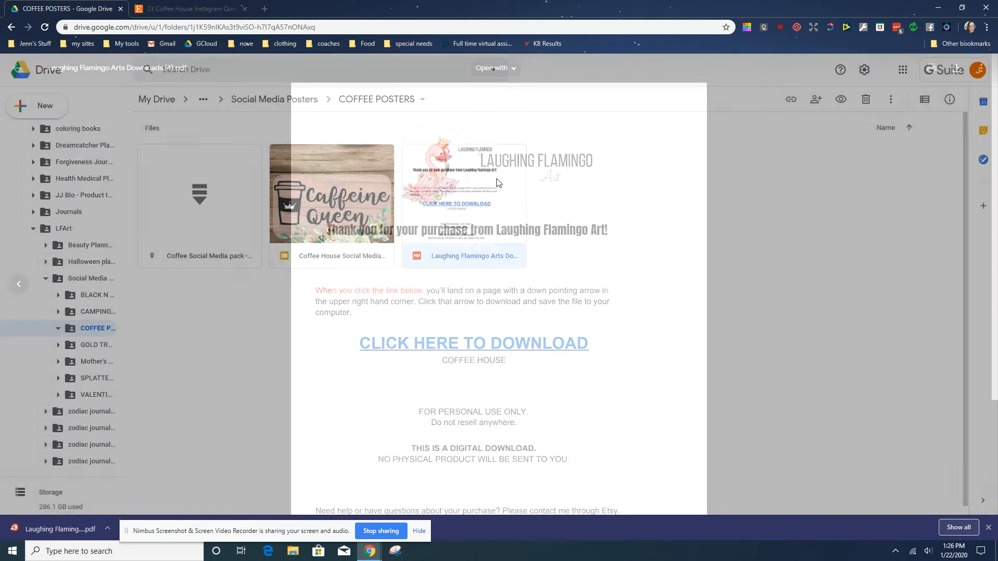
{"action": "scroll", "coordinate": [678, 273], "scroll_direction": "down", "scroll_amount": 2}
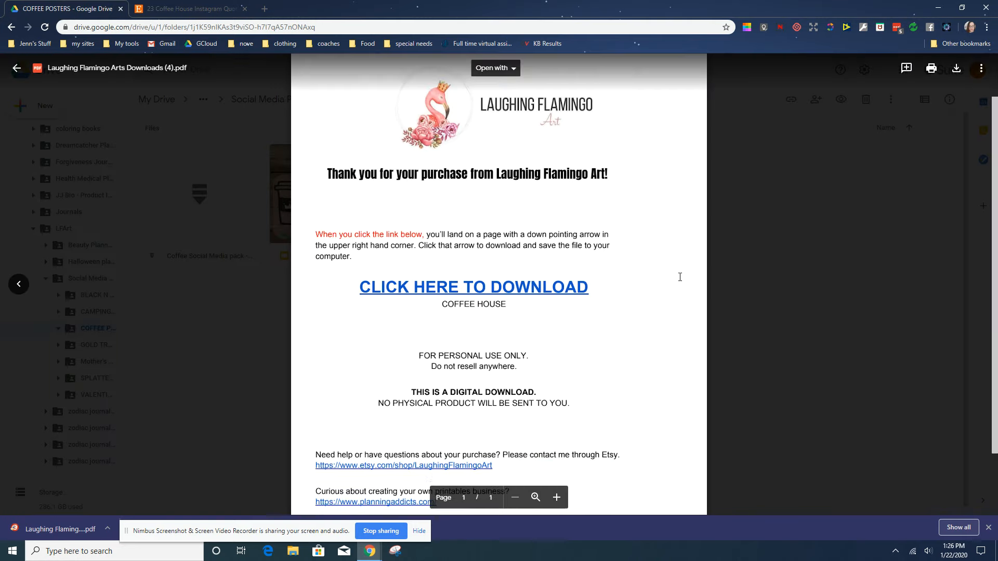
{"action": "scroll", "coordinate": [668, 278], "scroll_direction": "up", "scroll_amount": 1}
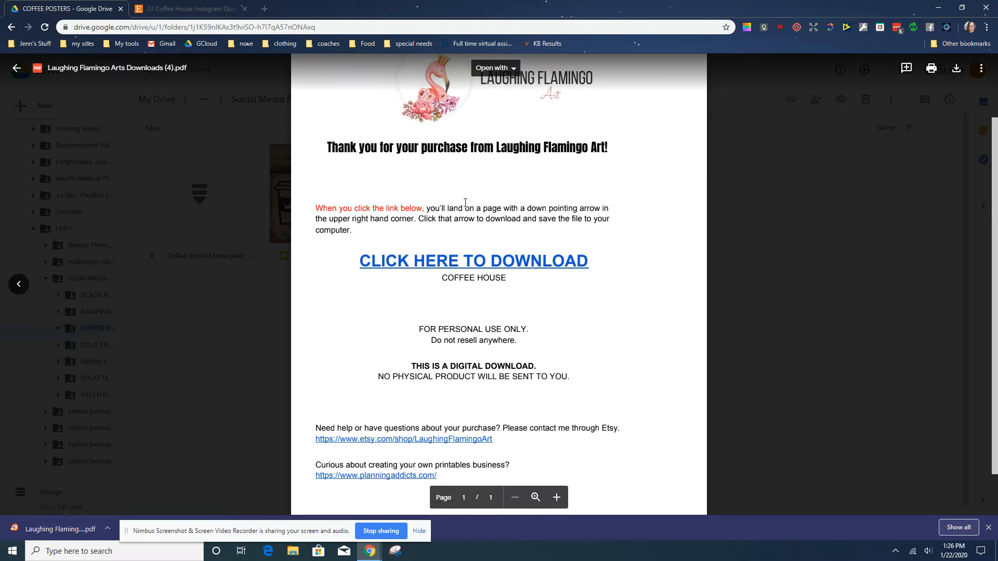
{"action": "scroll", "coordinate": [465, 202], "scroll_direction": "up", "scroll_amount": 2}
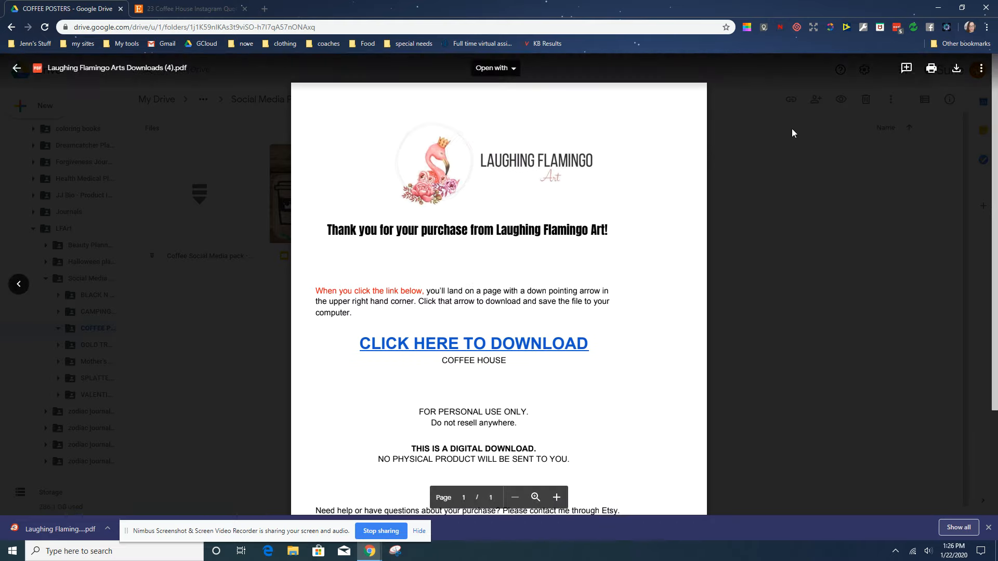
{"action": "left_click", "coordinate": [18, 71]}
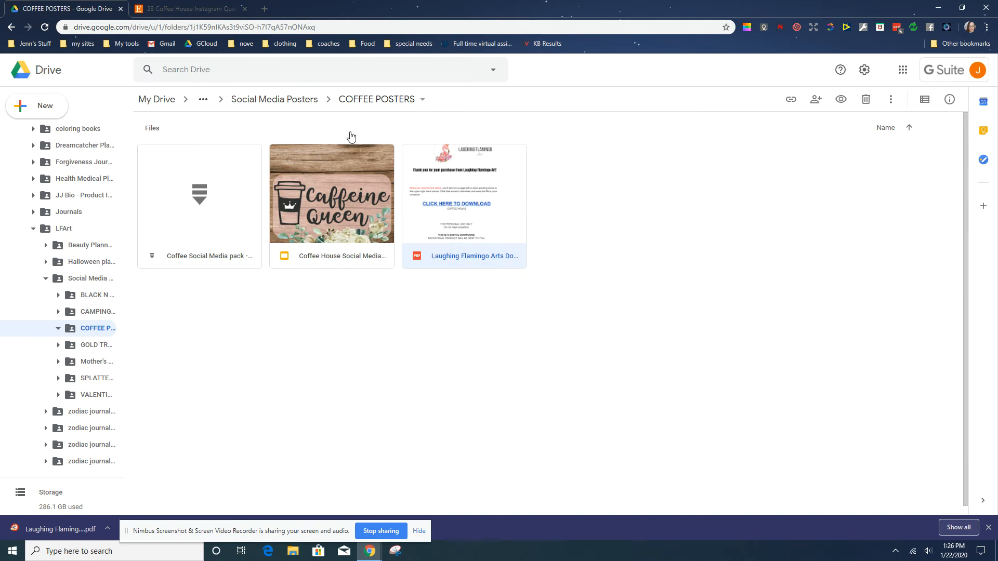
{"action": "left_click", "coordinate": [307, 103]}
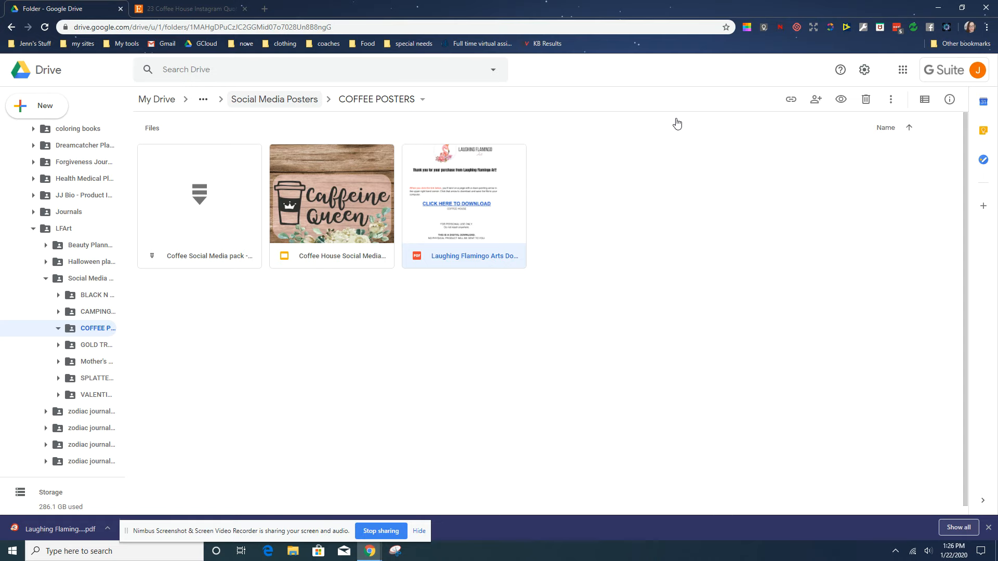